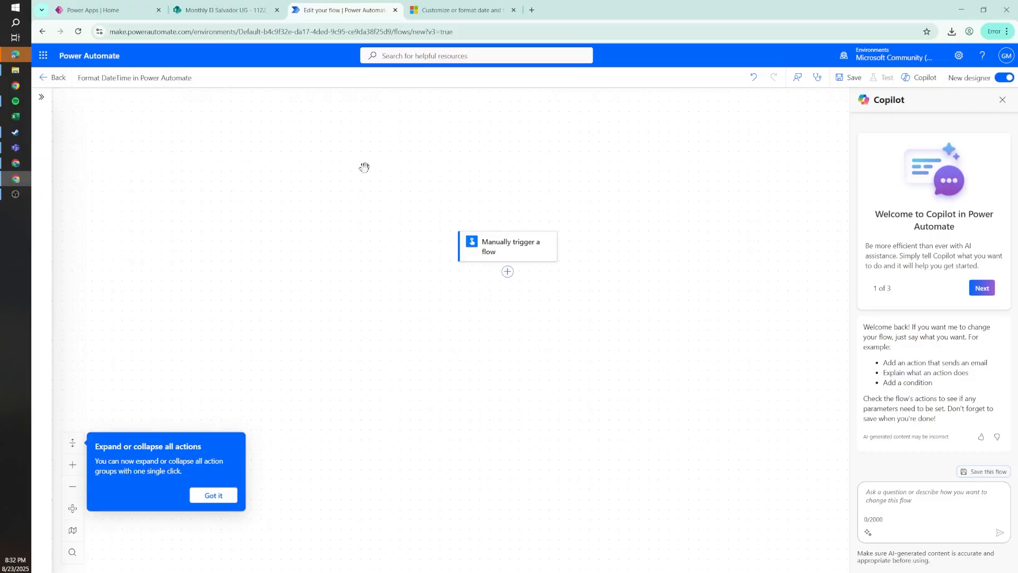
# In the SharePoint list 1122_Proyectos, select the Office Renovation 15 item and look up its ID and date columns
pyautogui.moveTo(665, 259); pyautogui.dragTo(670, 218)
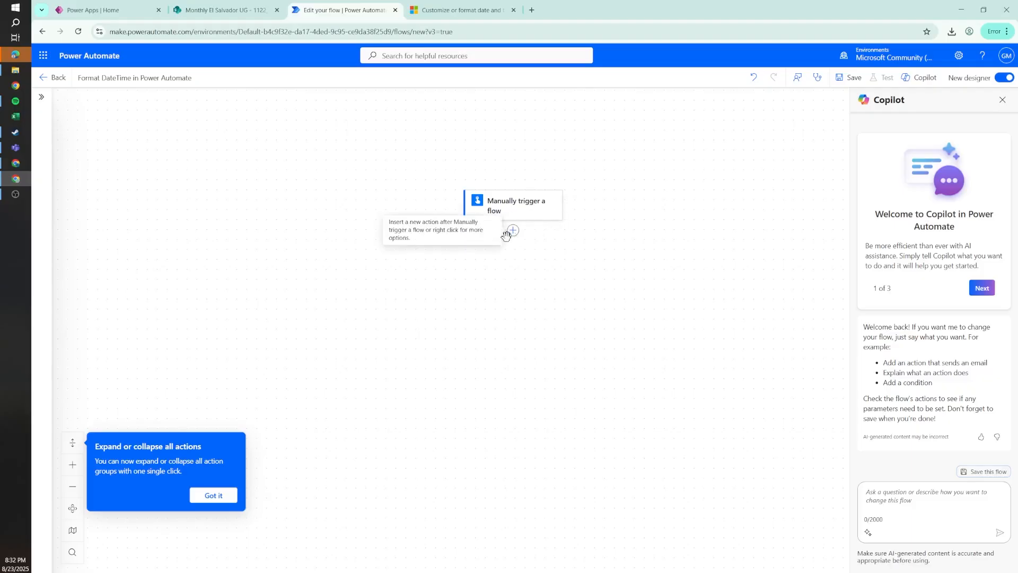
pyautogui.click(226, 8)
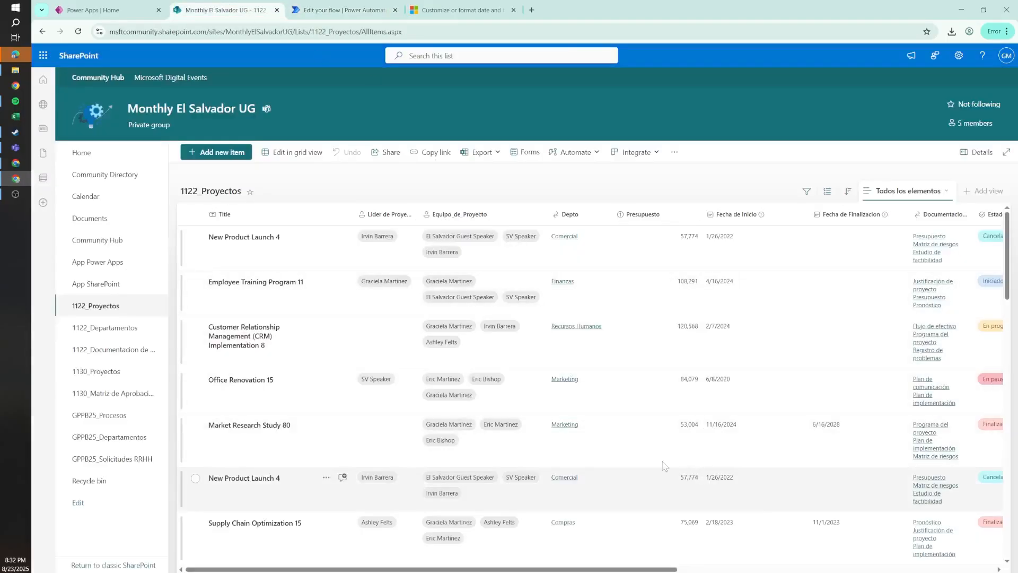
pyautogui.click(658, 391)
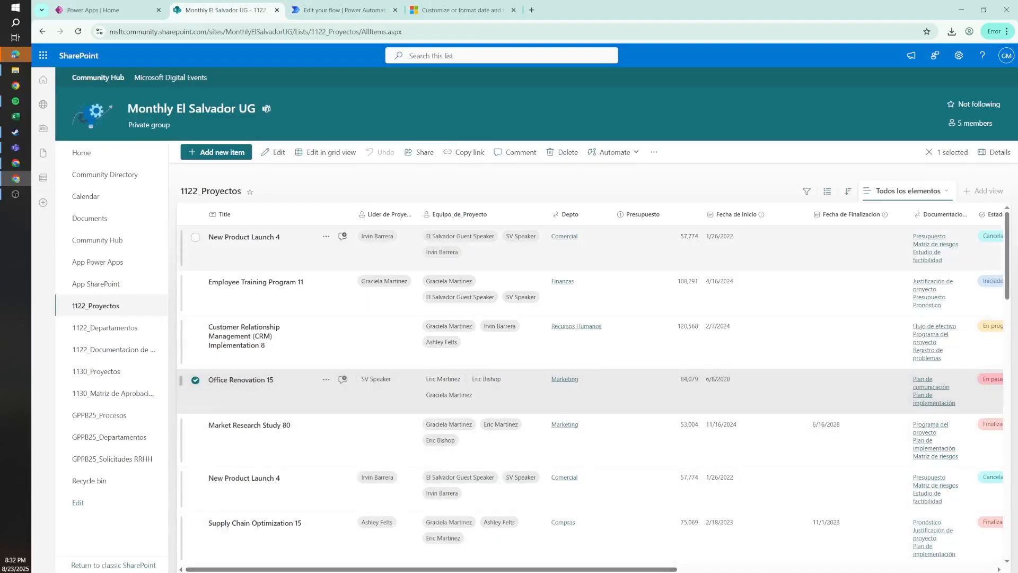
pyautogui.moveTo(619, 569); pyautogui.dragTo(936, 569)
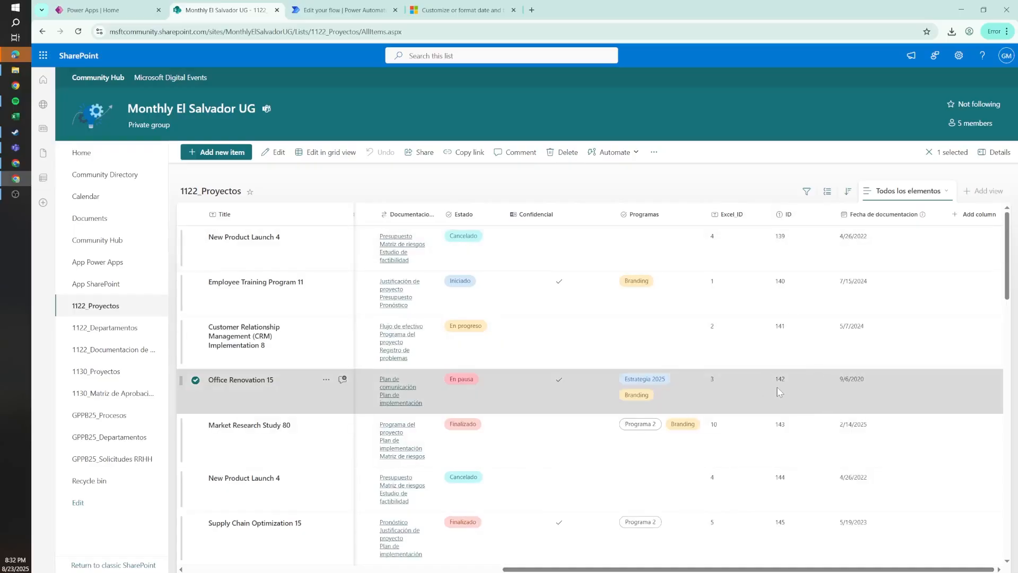
pyautogui.moveTo(684, 570); pyautogui.dragTo(356, 570)
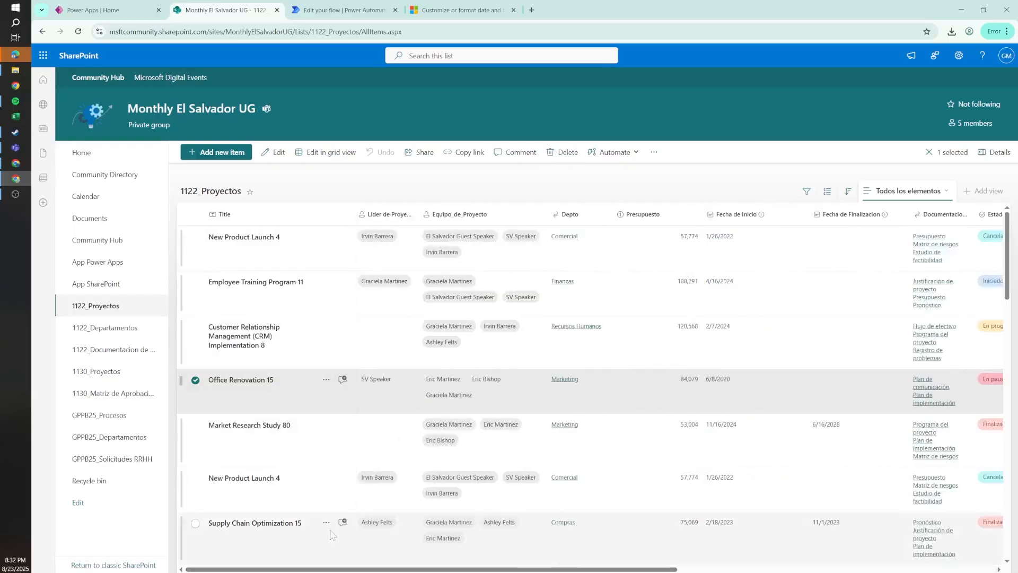
# In the Power Automate flow, add a SharePoint Get item action after the manual trigger
pyautogui.click(335, 7)
pyautogui.click(513, 230)
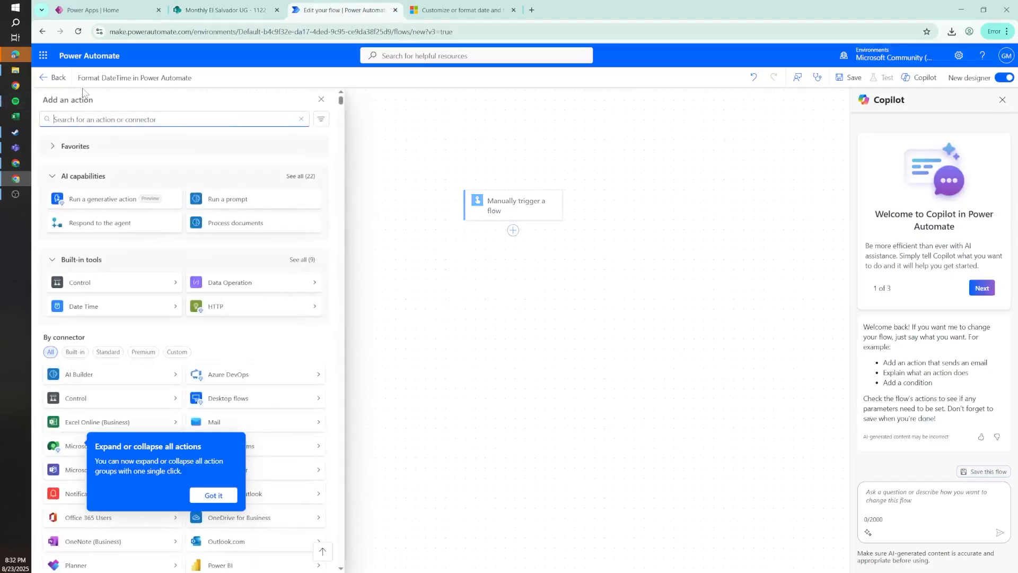
pyautogui.write('get item')
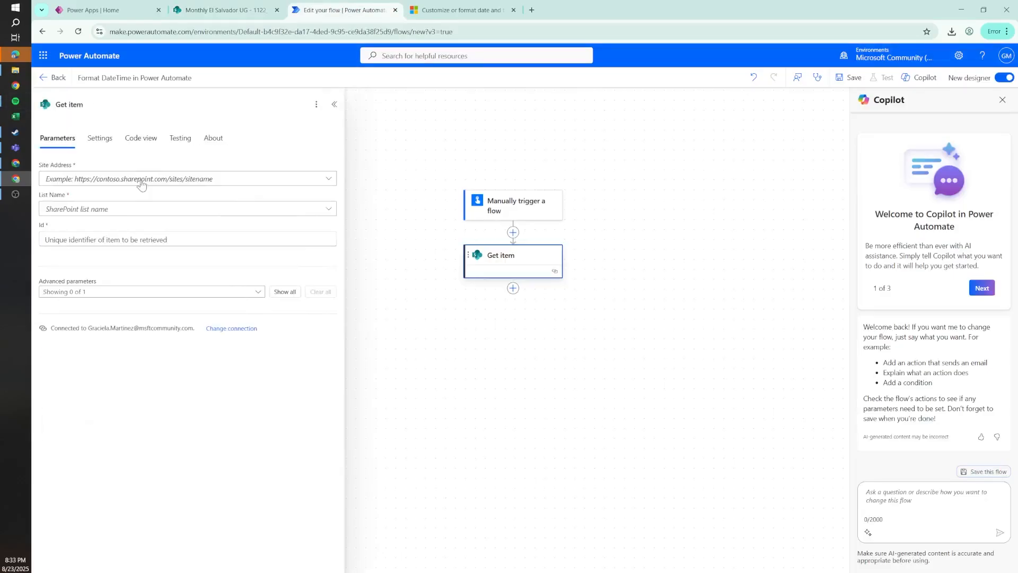
# Configure Get item with the Monthly El Salvador UG site, the 1122_Proyectos list and Id 142
pyautogui.click(143, 182)
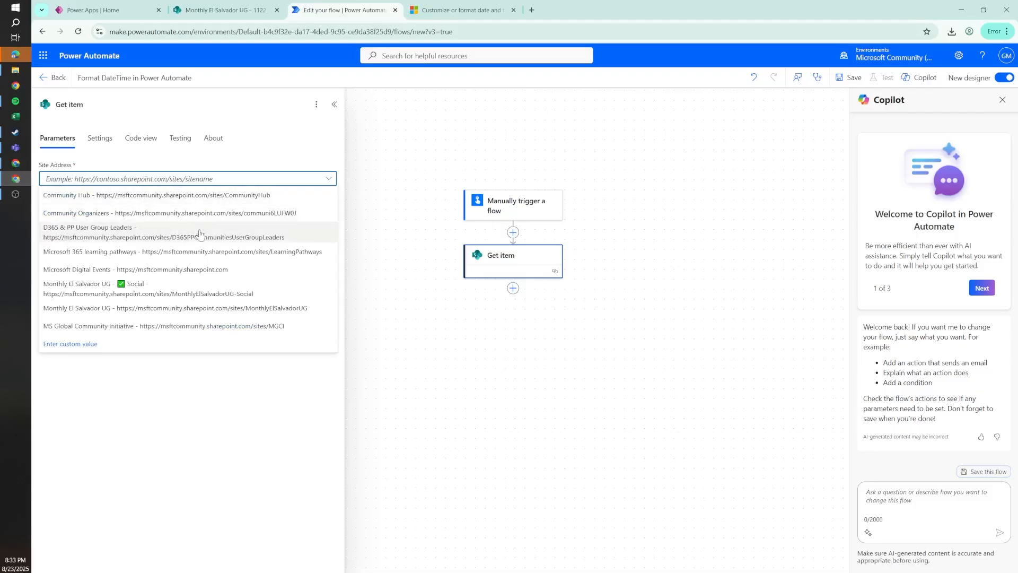
pyautogui.click(207, 309)
pyautogui.click(79, 209)
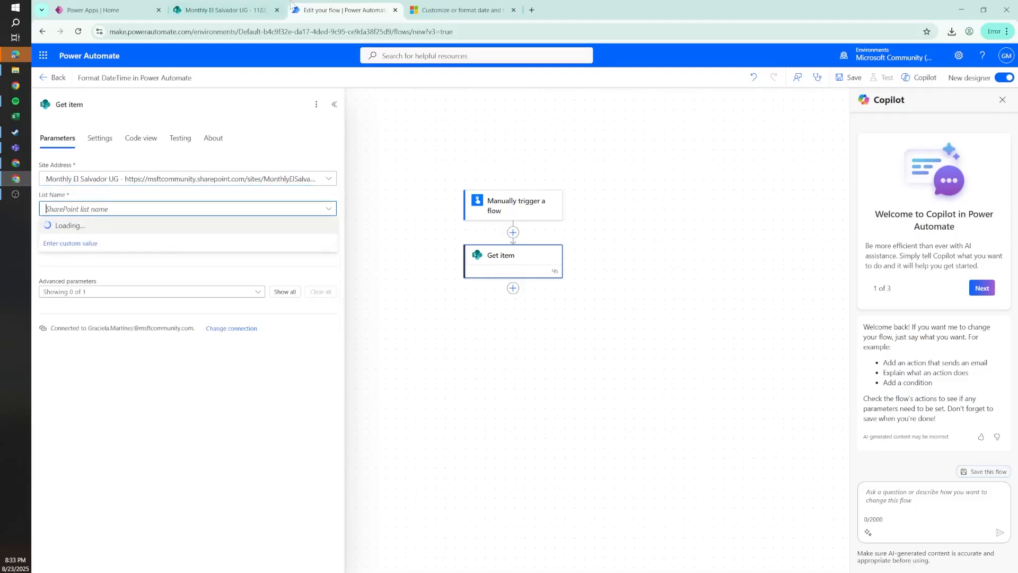
pyautogui.click(393, 246)
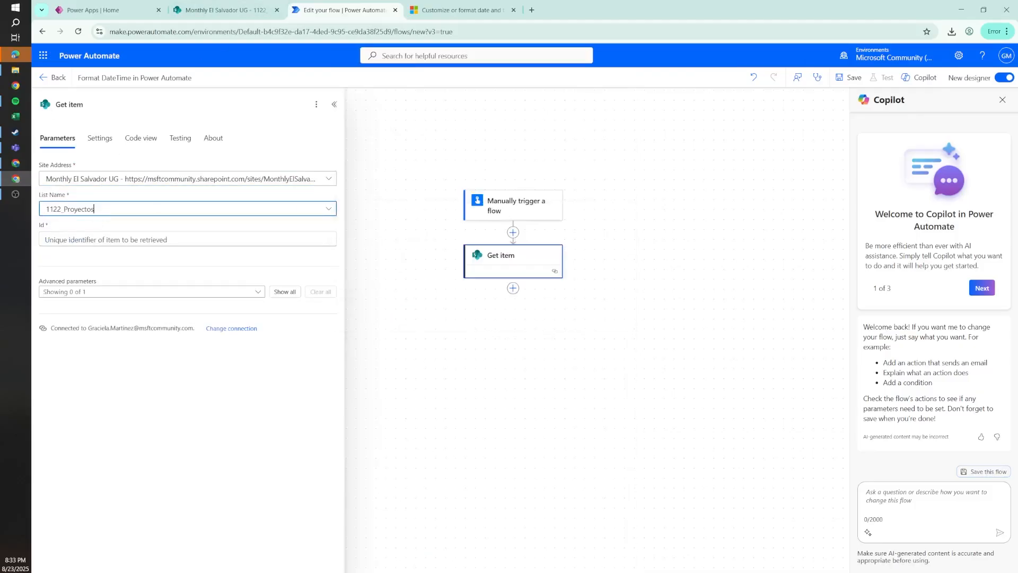
pyautogui.write('142')
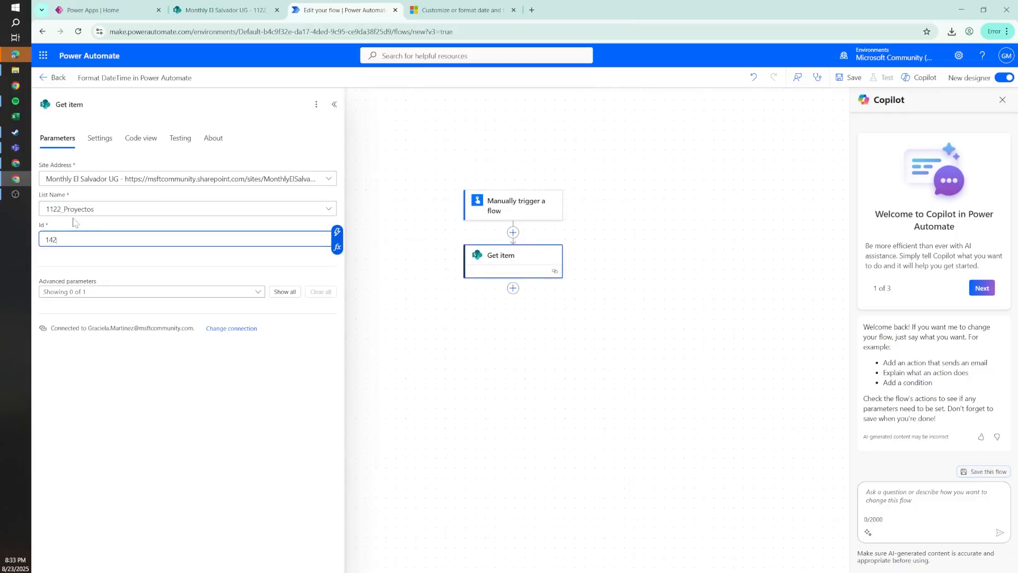
# Recheck the Office Renovation 15 row in the SharePoint list, and save the flow in Power Automate
pyautogui.click(223, 9)
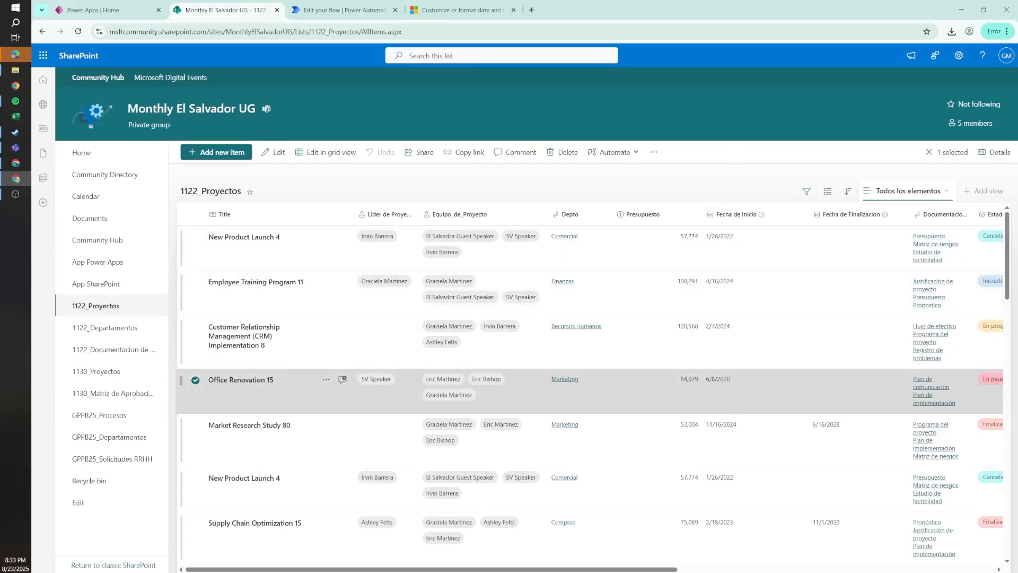
pyautogui.click(364, 8)
pyautogui.click(850, 78)
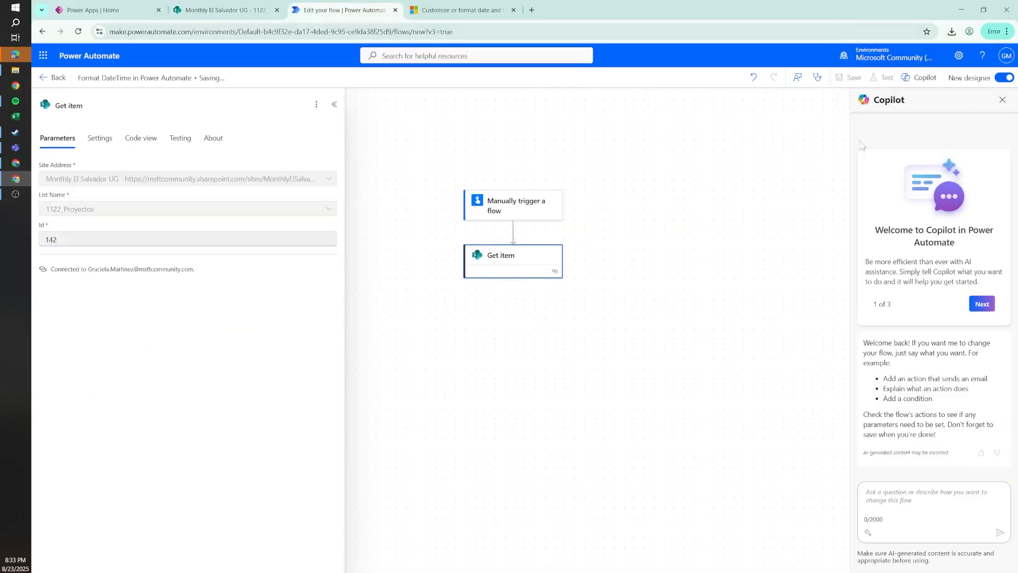
# In the SharePoint list 1122_Proyectos, show the Modified and Created columns in the current view
pyautogui.click(225, 10)
pyautogui.moveTo(415, 569); pyautogui.dragTo(1004, 81)
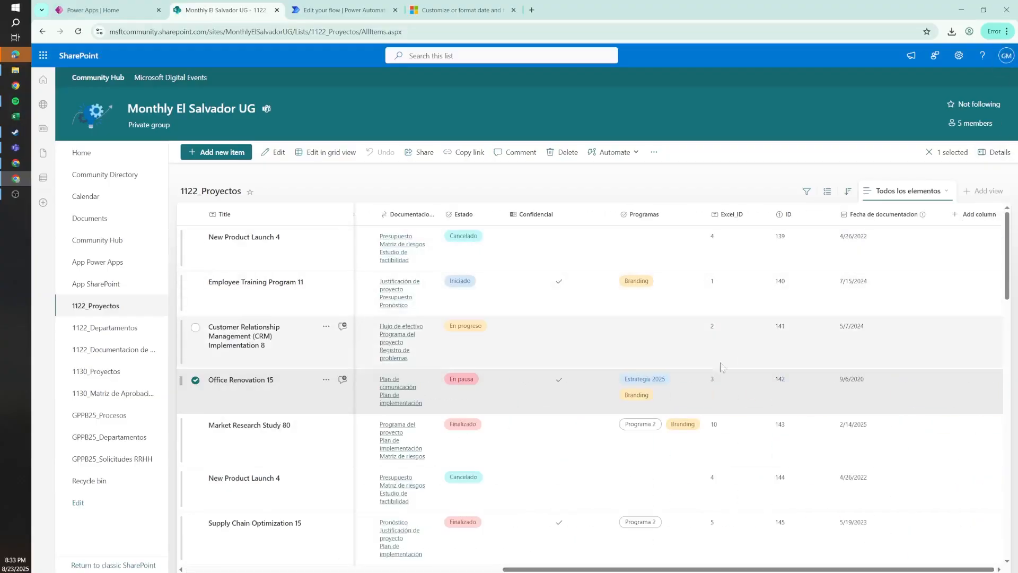
pyautogui.click(973, 218)
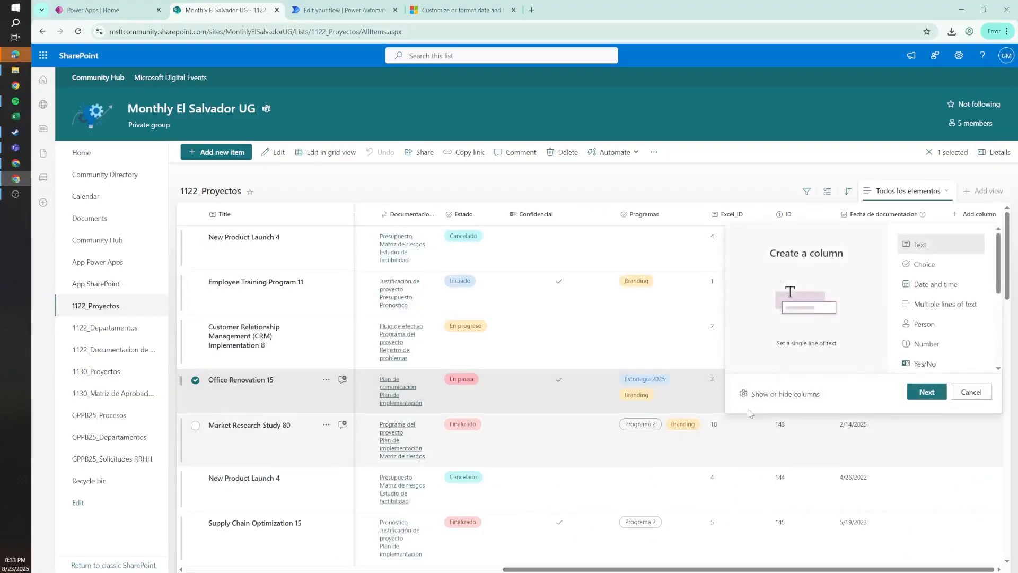
pyautogui.click(767, 395)
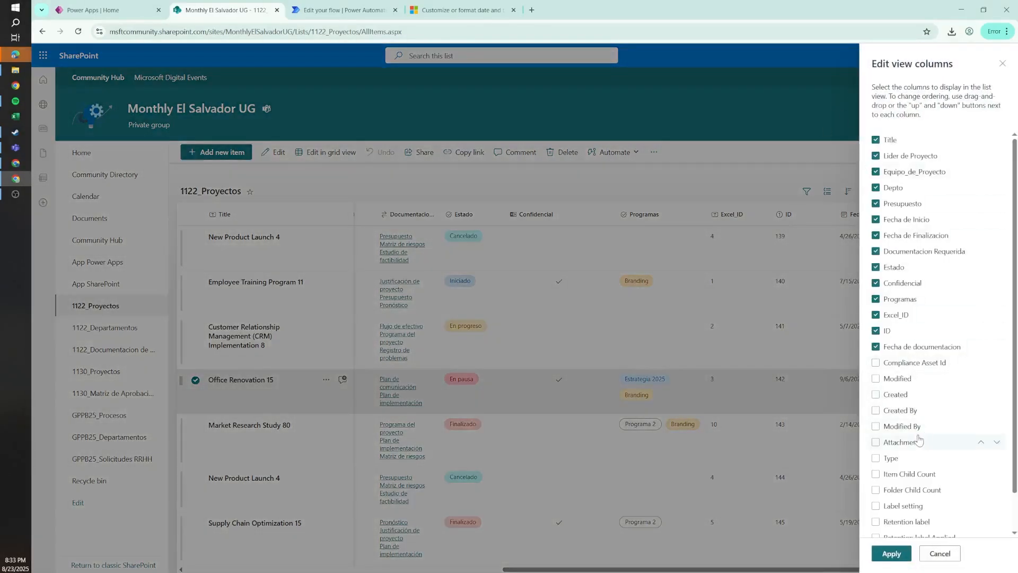
pyautogui.click(876, 395)
pyautogui.click(876, 379)
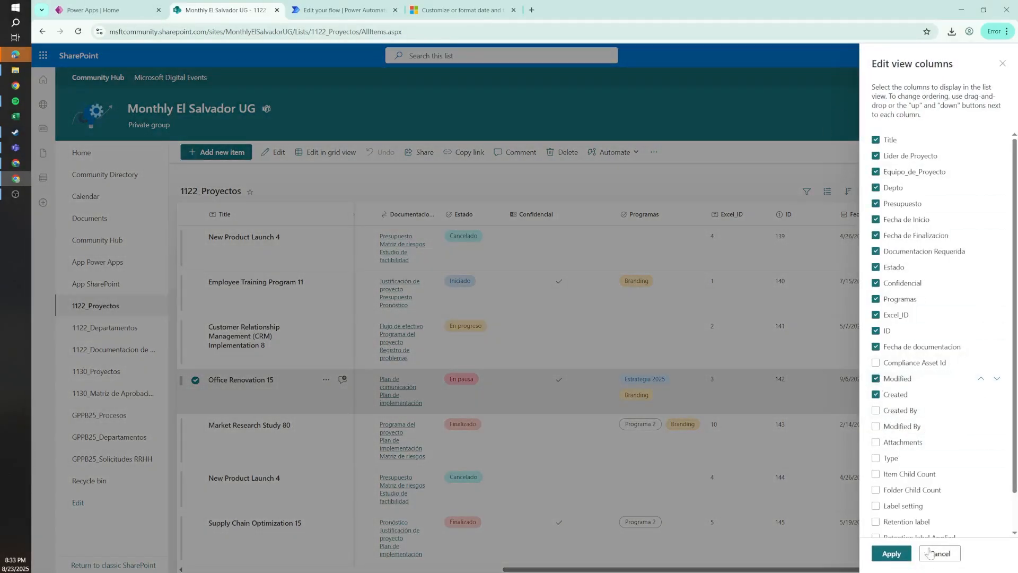
pyautogui.click(895, 553)
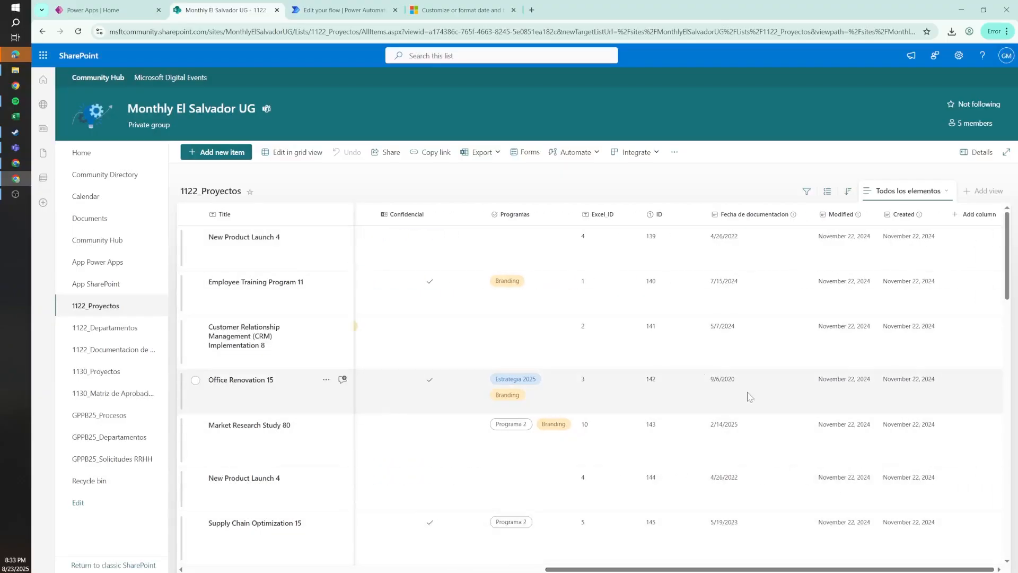
# Open the version history of the Office Renovation 15 item to examine its modification date and time
pyautogui.click(745, 394)
pyautogui.rightClick(790, 382)
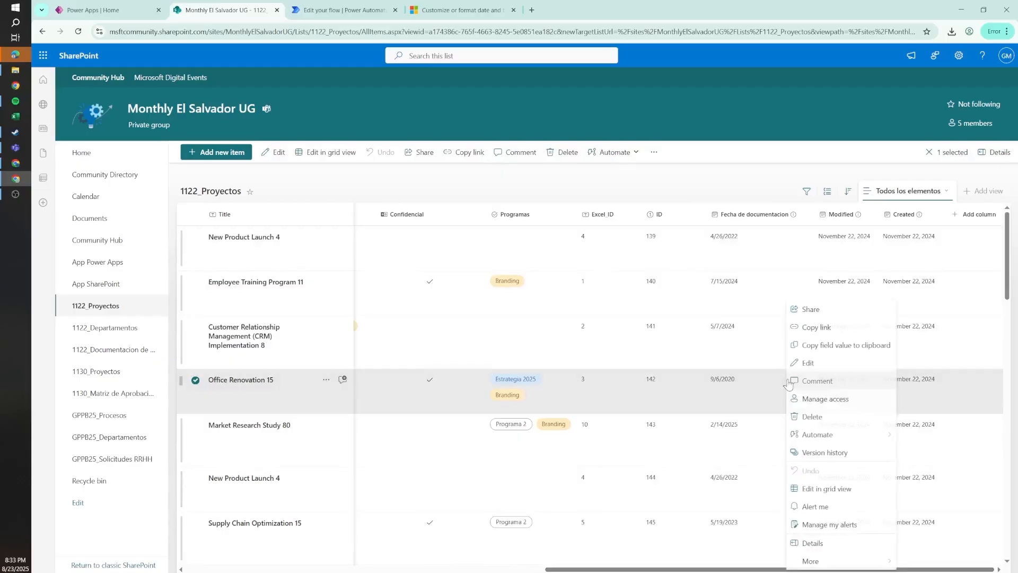
pyautogui.click(821, 454)
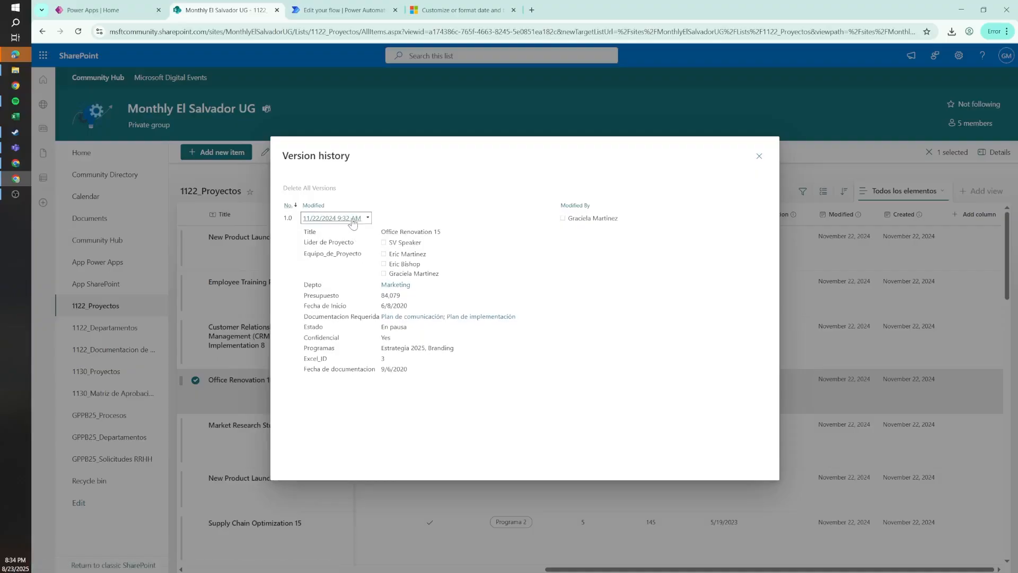
# Return to the Power Automate flow and run a manual test of it
pyautogui.click(358, 6)
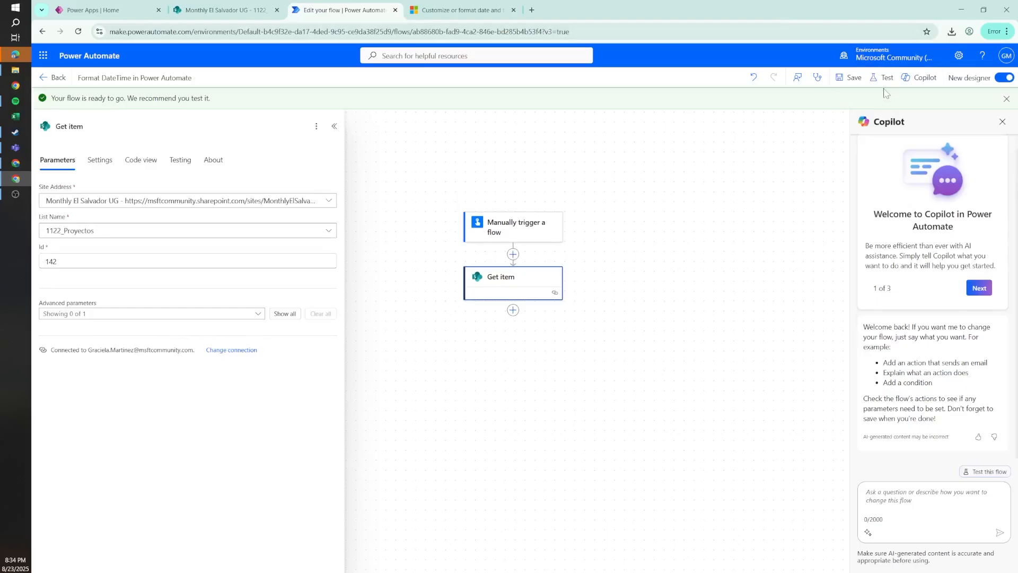
pyautogui.click(883, 78)
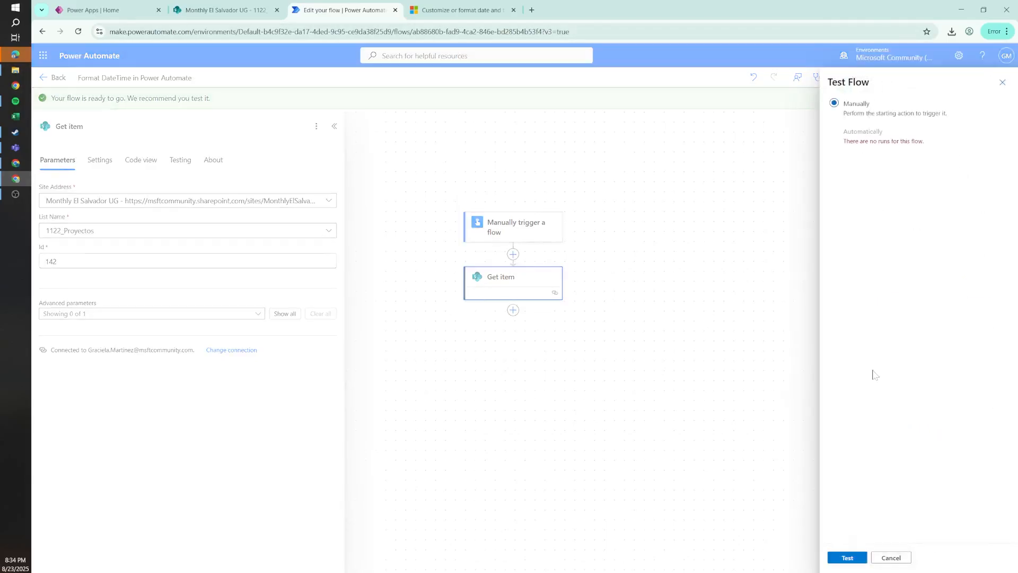
pyautogui.click(847, 557)
pyautogui.click(846, 554)
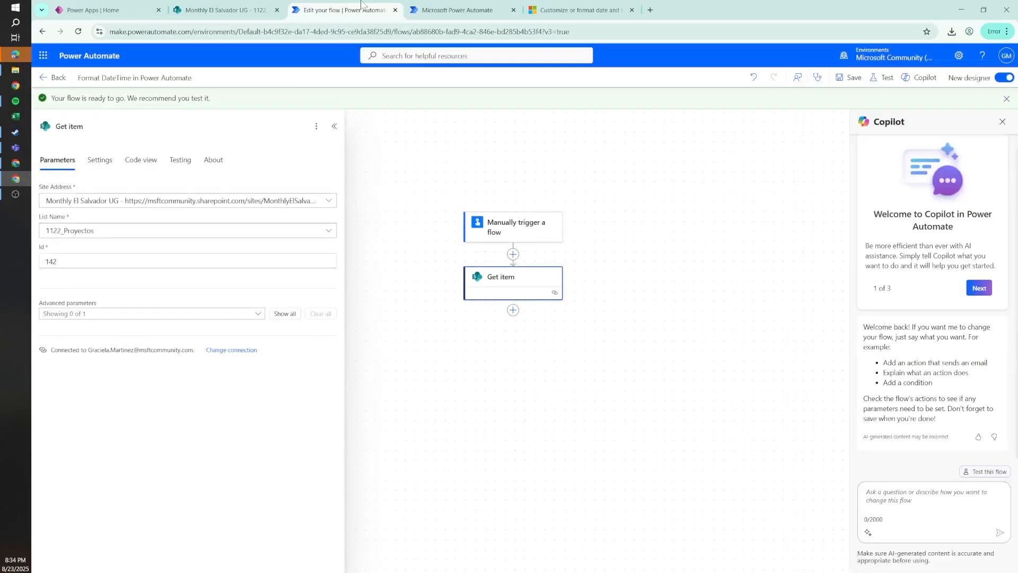
# Compare the two open flow tabs and open the raw outputs of Get item from the test run
pyautogui.click(455, 10)
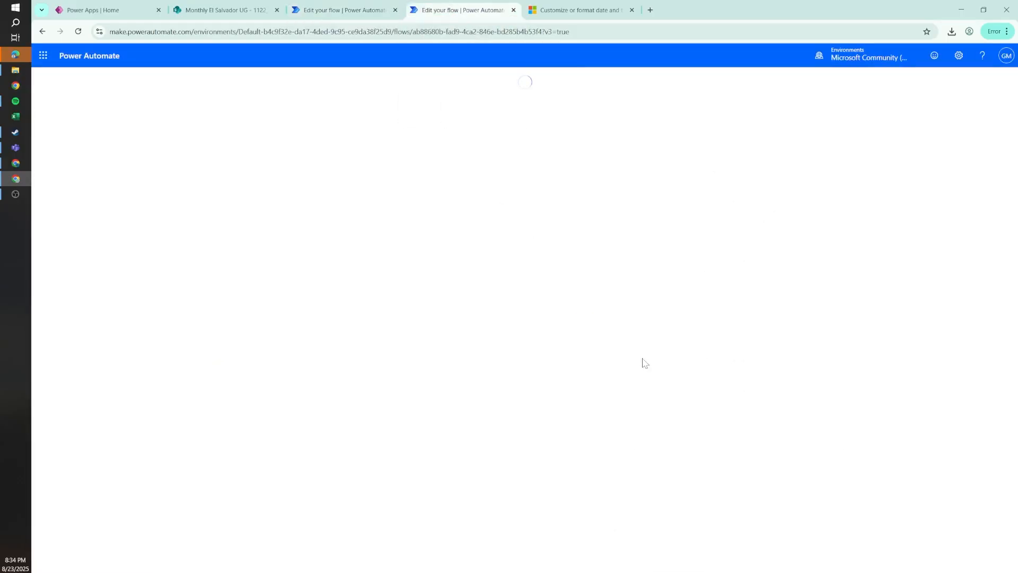
pyautogui.click(339, 10)
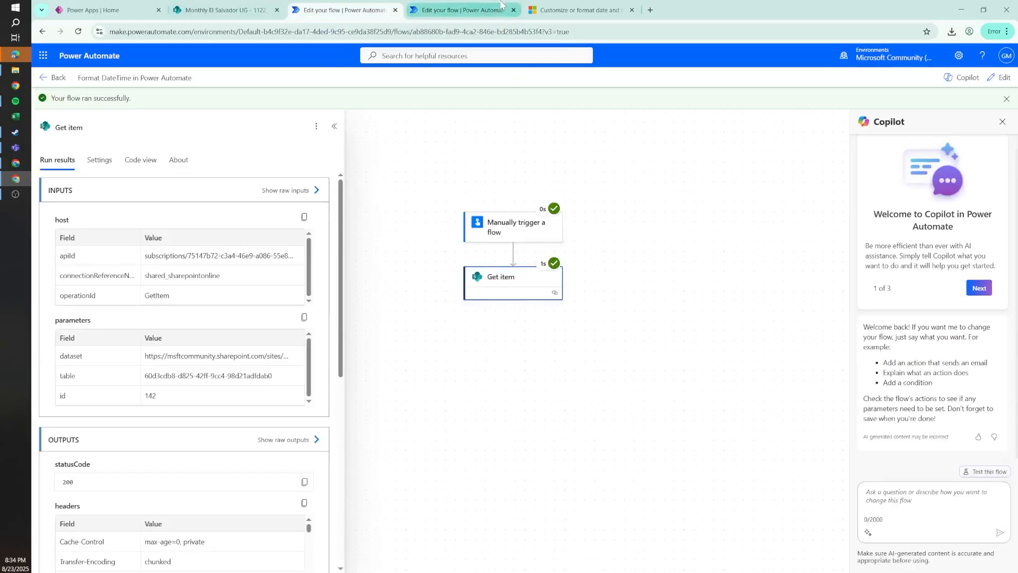
pyautogui.click(446, 11)
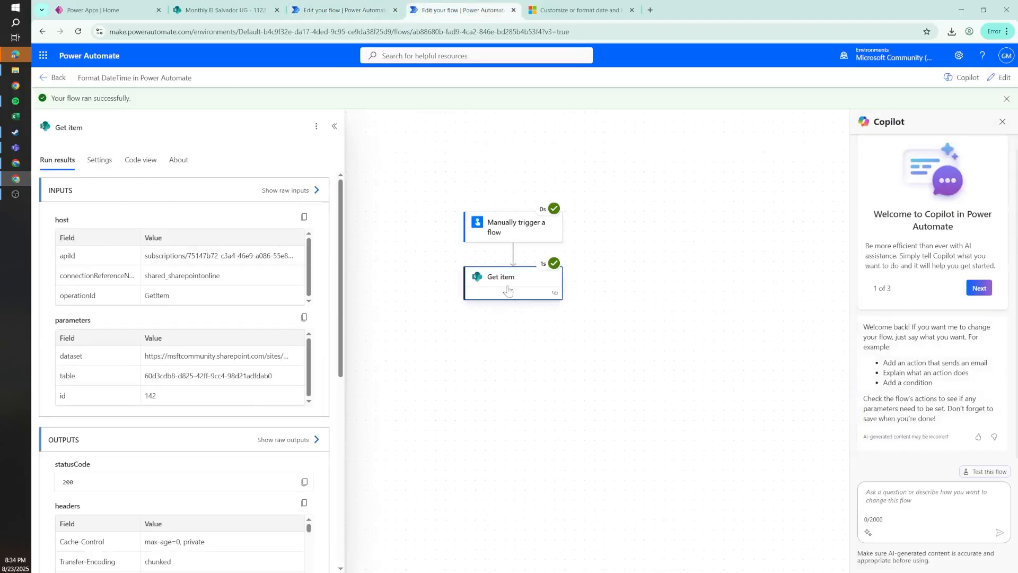
pyautogui.click(329, 7)
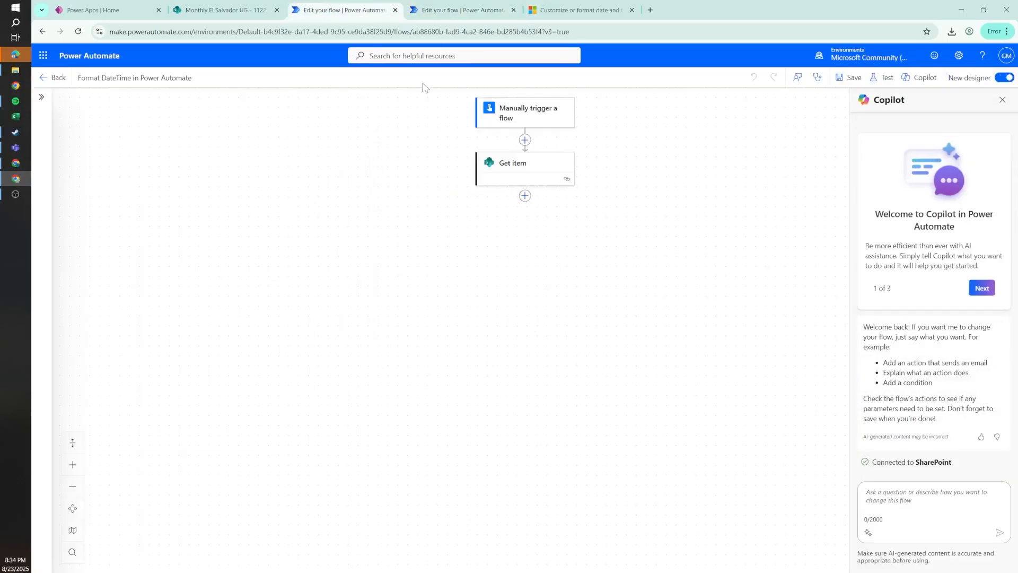
pyautogui.click(523, 173)
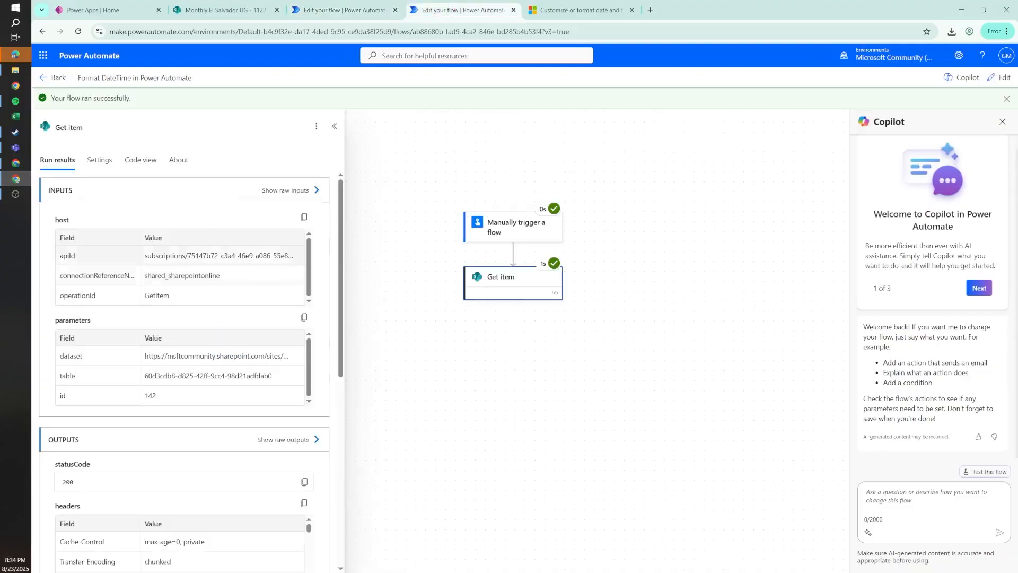
pyautogui.click(291, 443)
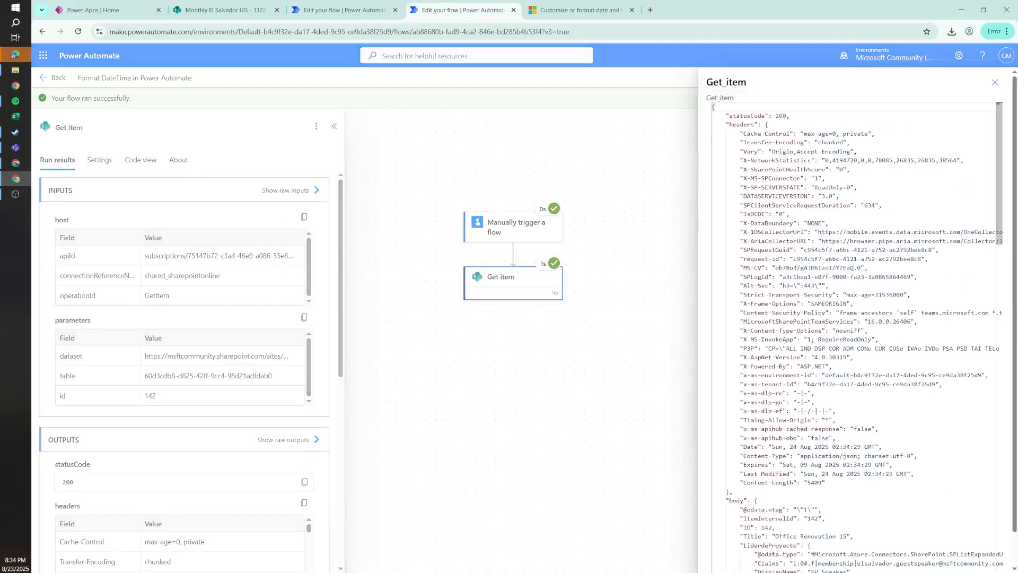
# Find "created" in the Get item raw outputs and copy the whole Created line
pyautogui.hotkey('ctrl', 'f')
pyautogui.write('created')
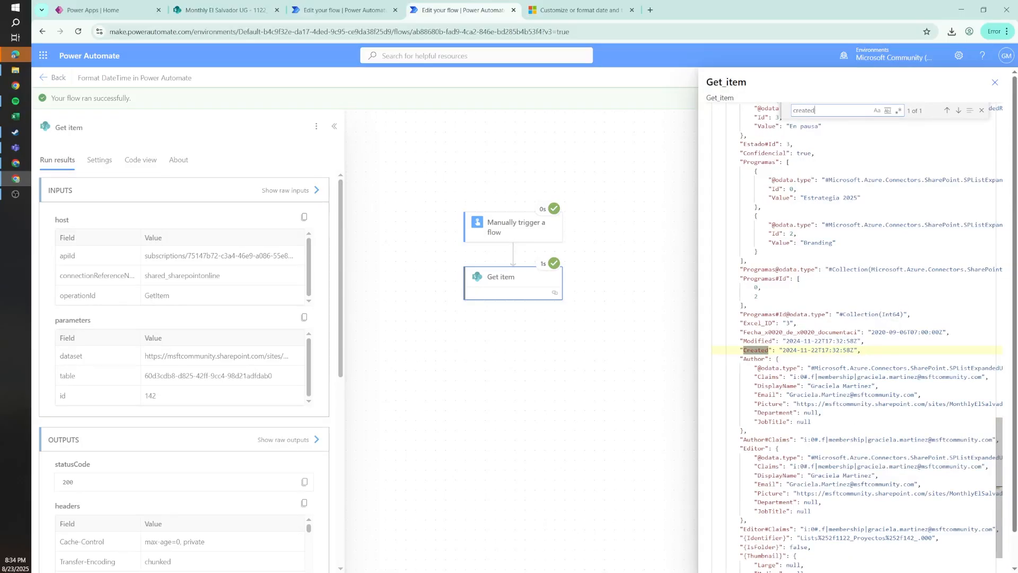
pyautogui.moveTo(734, 351); pyautogui.dragTo(863, 351)
pyautogui.hotkey('ctrl', 'c')
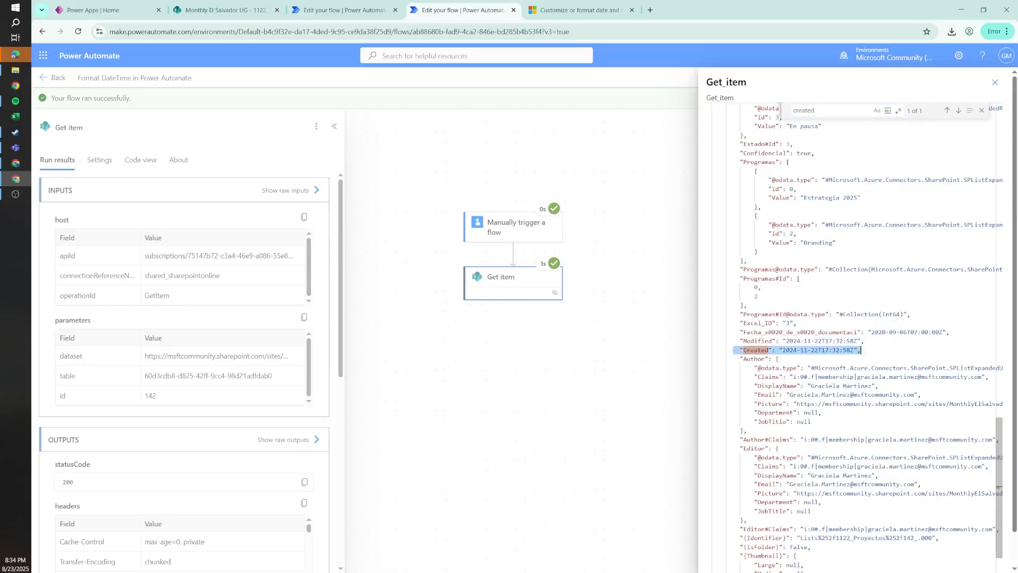
# Open a blank Notepad document, paste the copied Created line into it and minimize the window
pyautogui.click(2, 3)
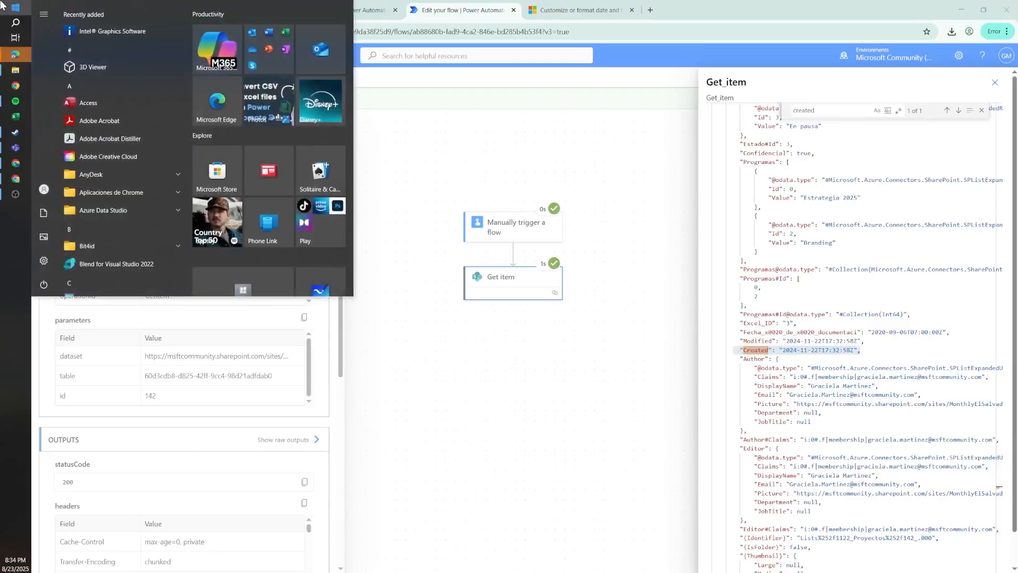
pyautogui.write('no')
pyautogui.click(134, 72)
pyautogui.hotkey('ctrl', 'v')
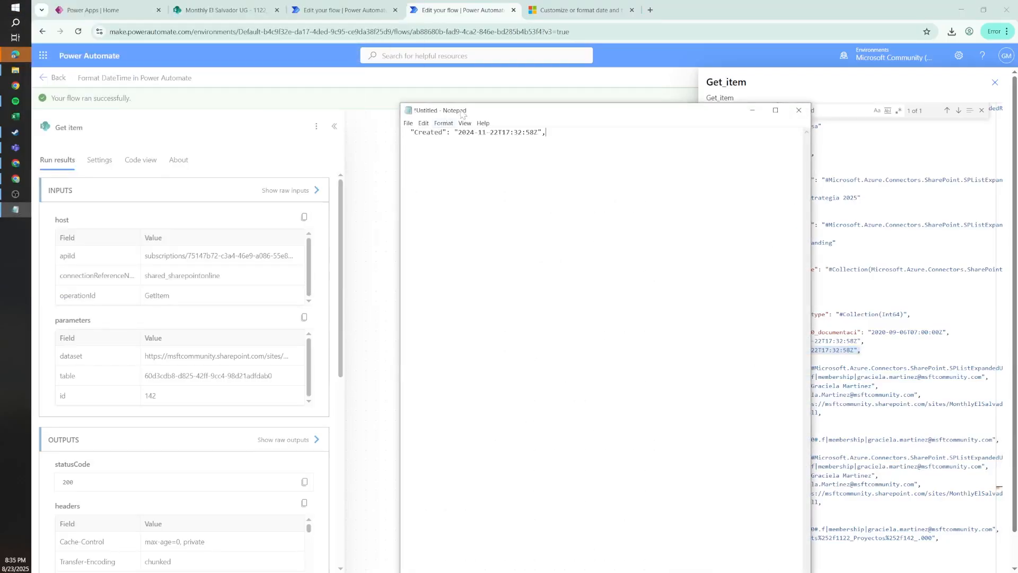
pyautogui.click(748, 110)
# Search the Get item raw outputs for "fecha" and copy the whole FechadeInicio line
pyautogui.click(831, 113)
pyautogui.hotkey('ctrl', 'a')
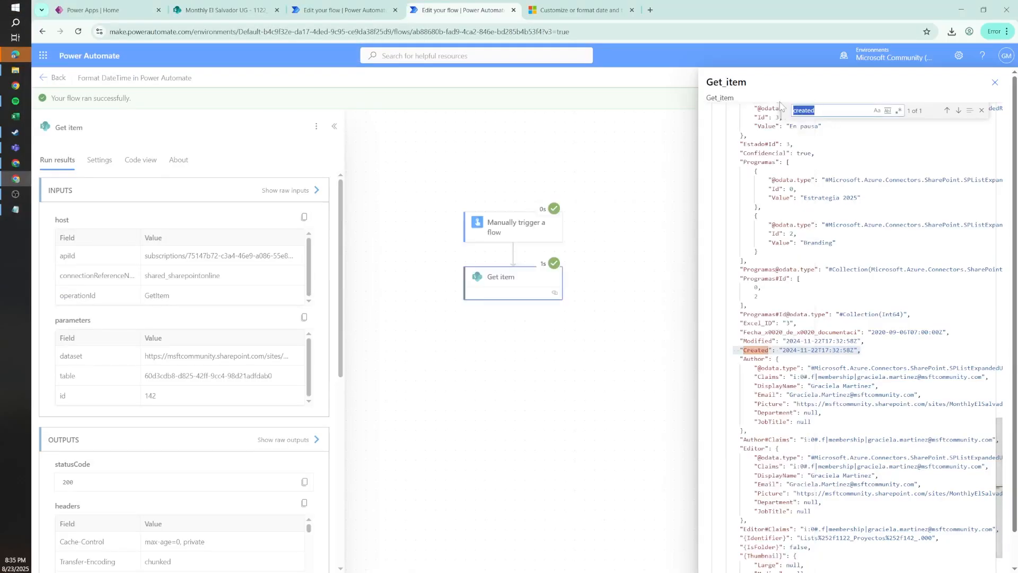
pyautogui.write('fecha')
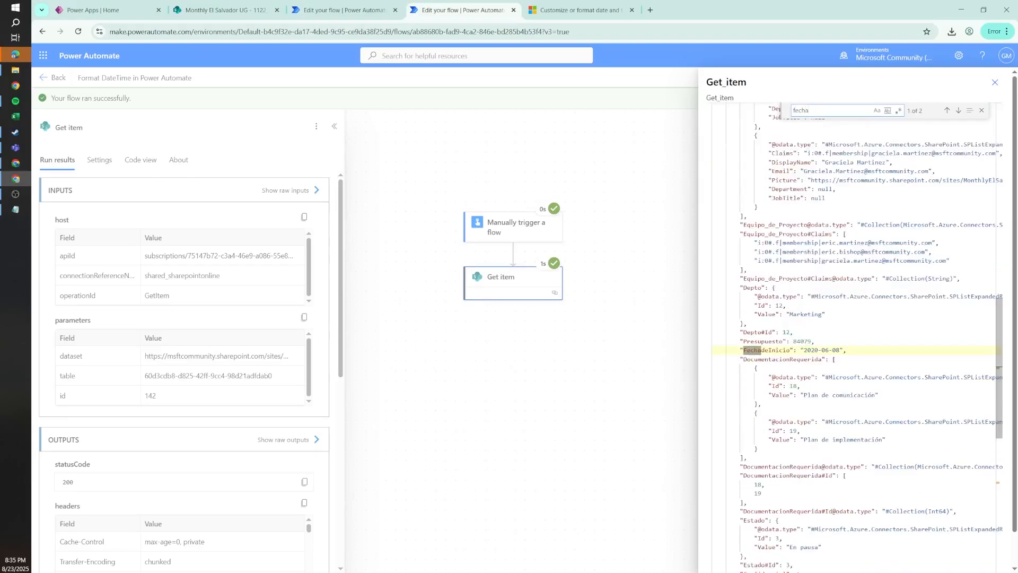
pyautogui.moveTo(848, 350); pyautogui.dragTo(741, 350)
pyautogui.hotkey('ctrl', 'c')
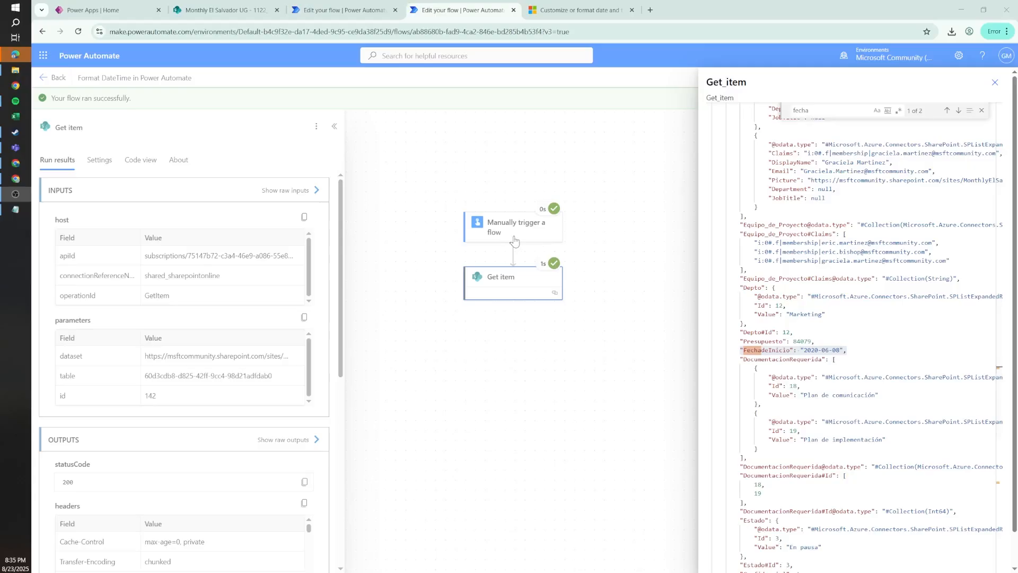
# Paste the copied FechadeInicio line on a new line below the Created line in Notepad
pyautogui.click(15, 210)
pyautogui.press('Return')
pyautogui.hotkey('ctrl', 'v')
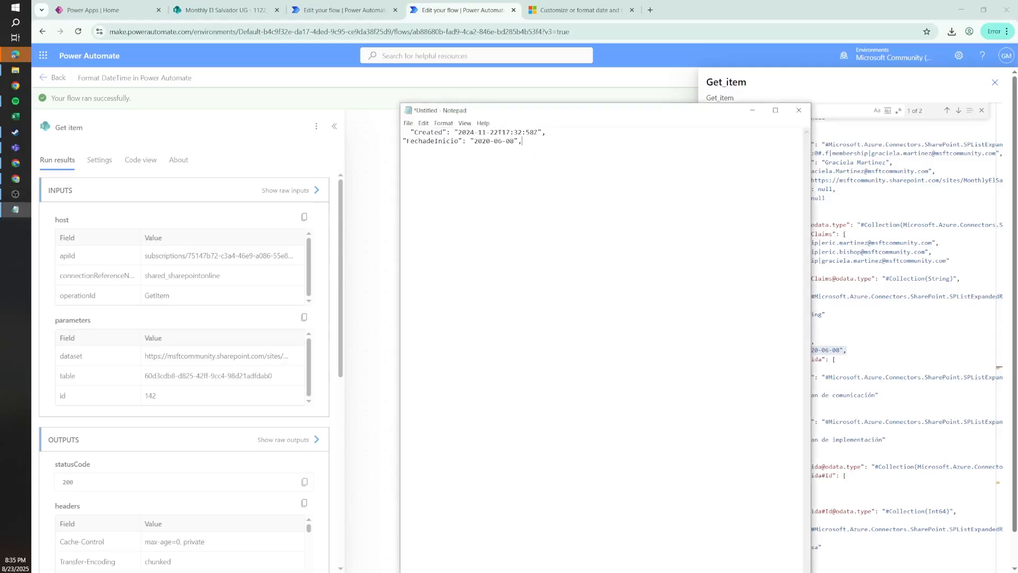
# Switch to the SharePoint list, close the version history and open the Fecha de Inicio column's settings for editing
pyautogui.click(227, 10)
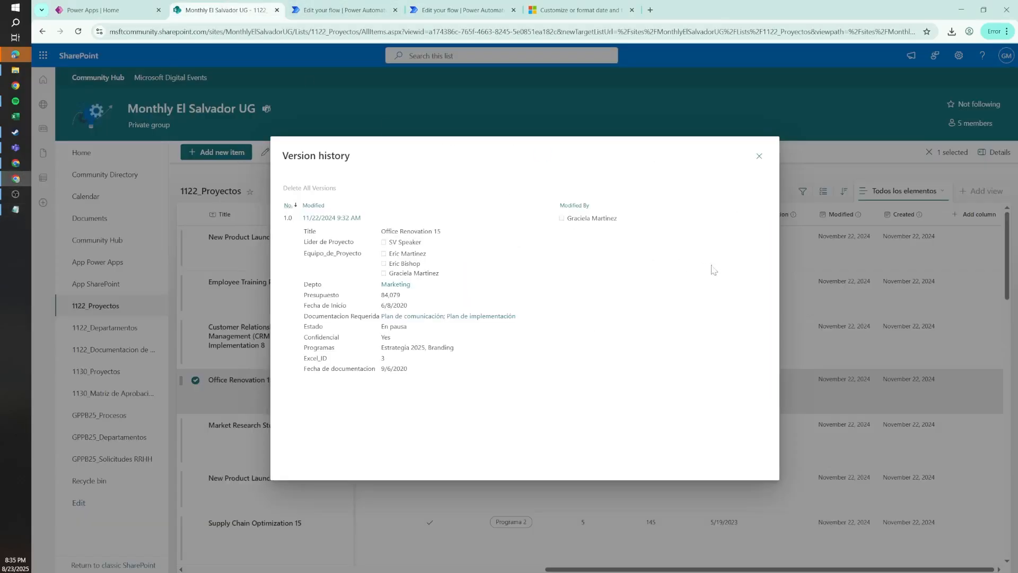
pyautogui.click(760, 156)
pyautogui.hscroll(-5, 583, 371)
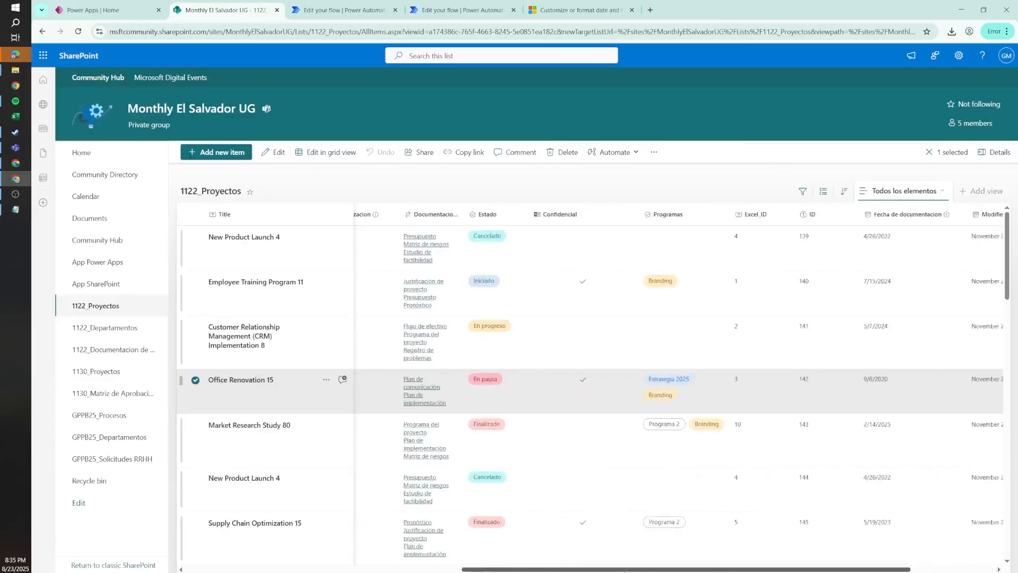
pyautogui.click(594, 215)
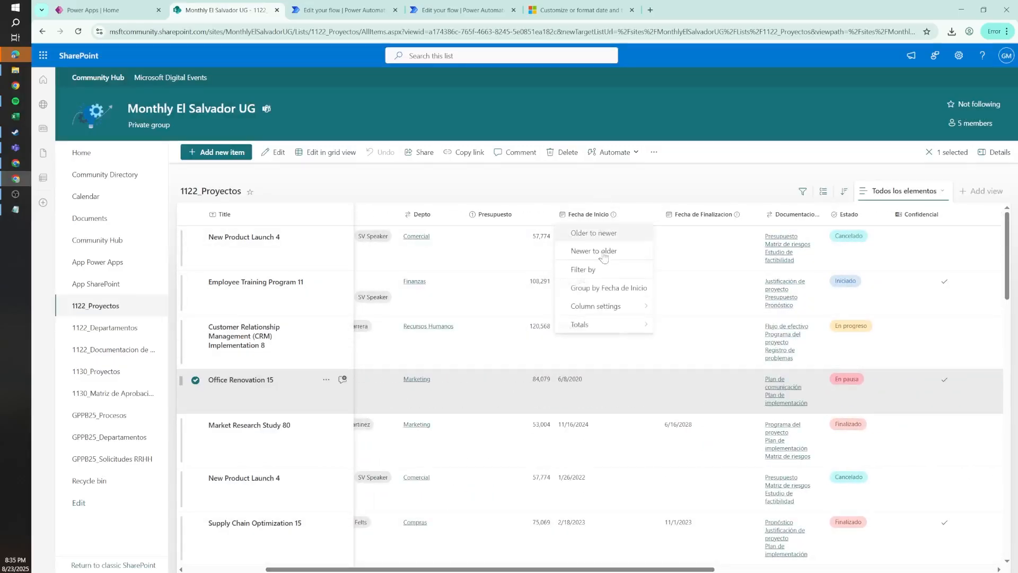
pyautogui.moveTo(608, 314)
pyautogui.click(684, 308)
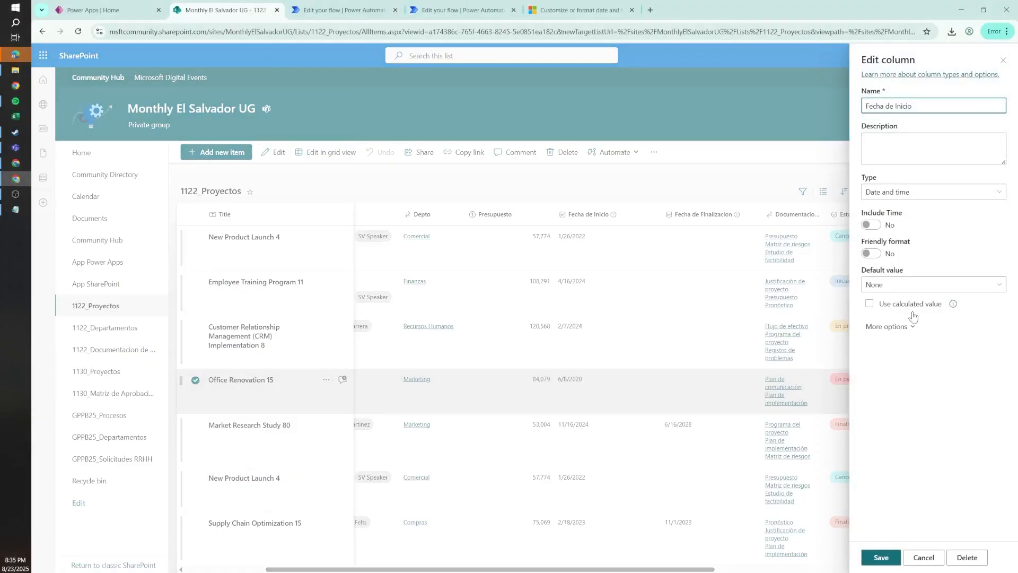
# In Notepad, highlight the FechadeInicio date, its whole line and the time part of the Created value to compare them
pyautogui.click(16, 209)
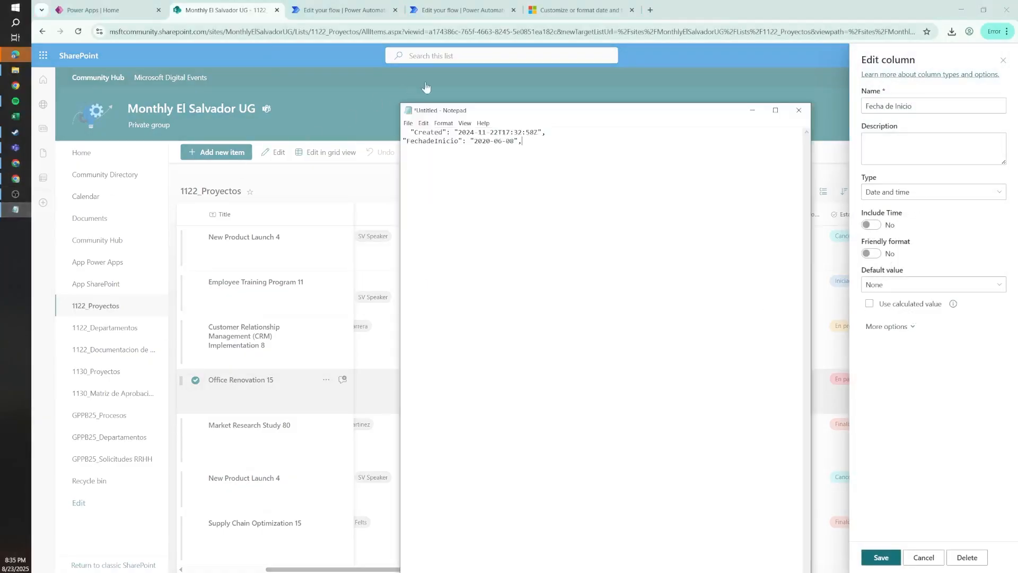
pyautogui.moveTo(495, 141); pyautogui.dragTo(467, 141)
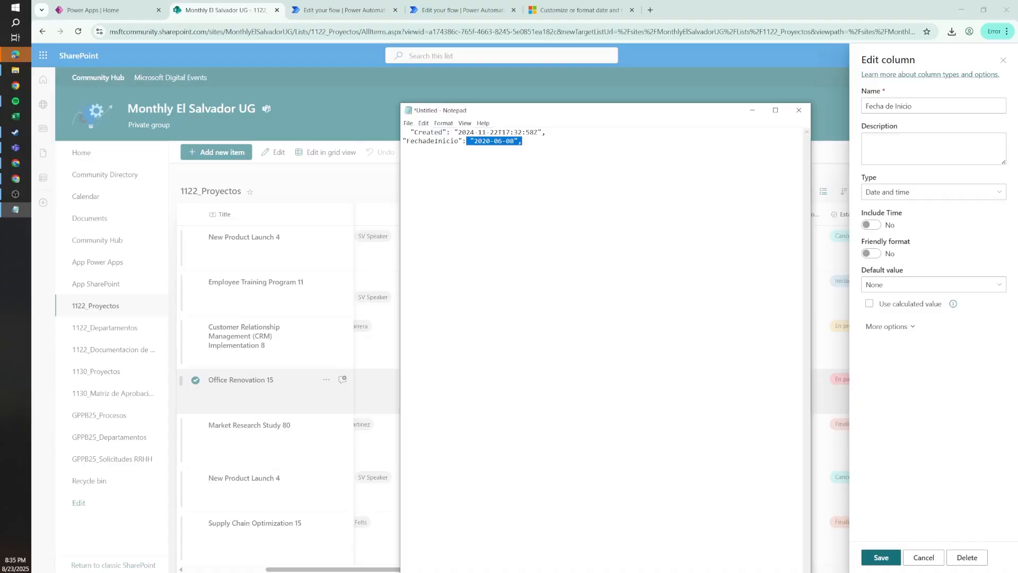
pyautogui.click(523, 141)
pyautogui.moveTo(523, 141); pyautogui.dragTo(383, 144)
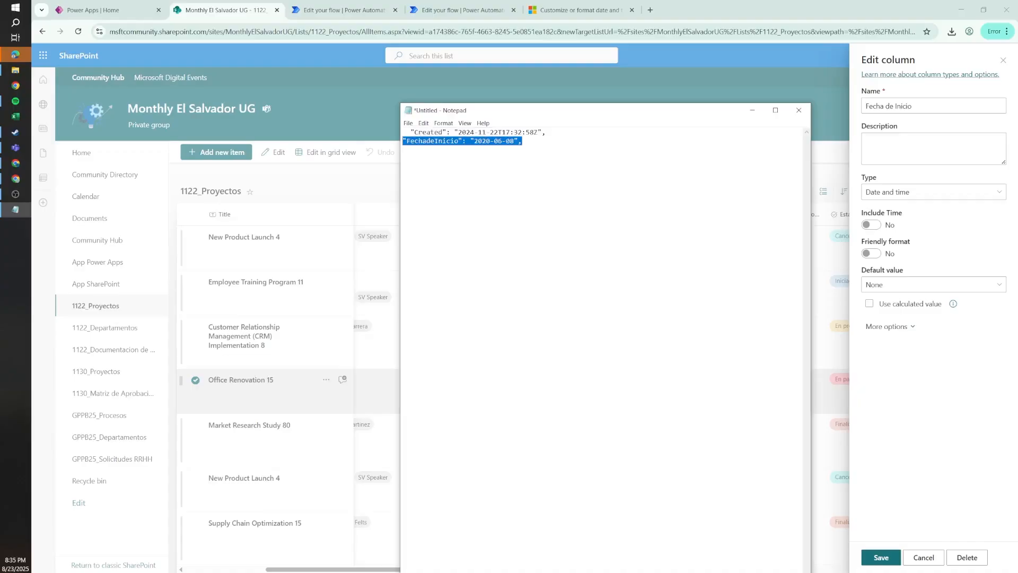
pyautogui.click(546, 132)
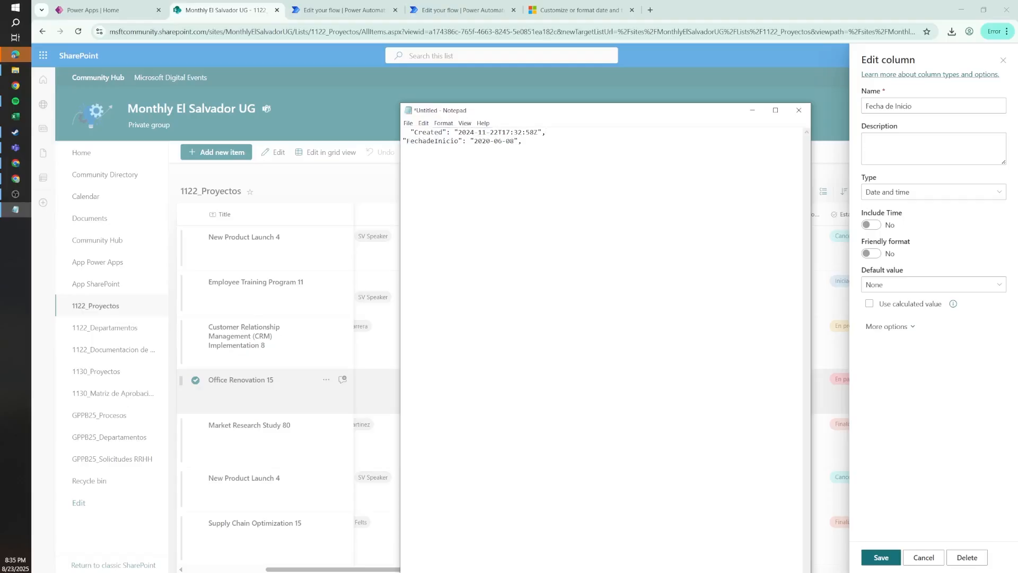
pyautogui.moveTo(501, 132); pyautogui.dragTo(525, 132)
pyautogui.click(534, 132)
pyautogui.moveTo(502, 132); pyautogui.dragTo(534, 132)
# Cancel editing the Fecha de Inicio column in SharePoint and highlight the time part of the Created value in Notepad again
pyautogui.click(255, 10)
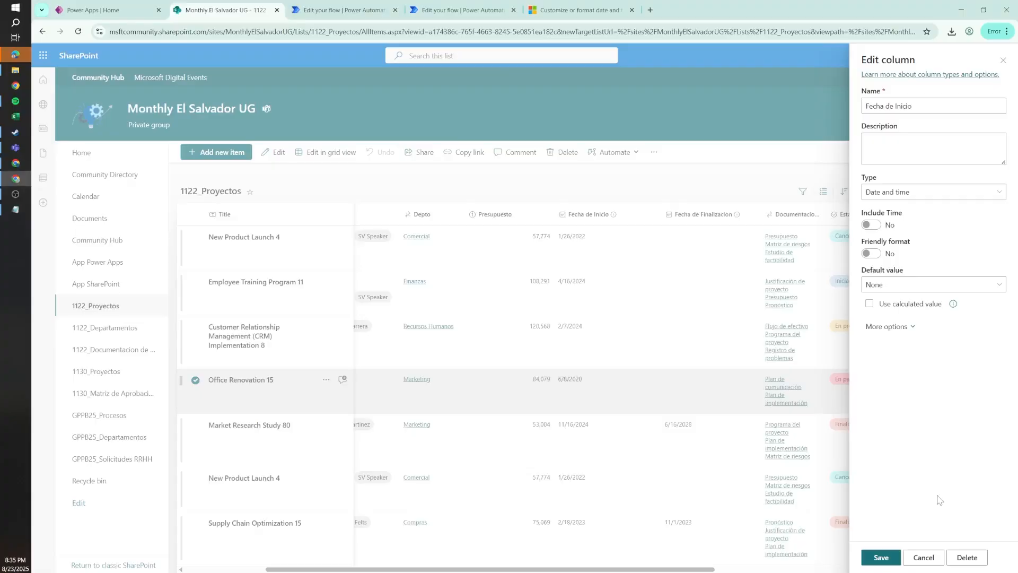
pyautogui.click(923, 557)
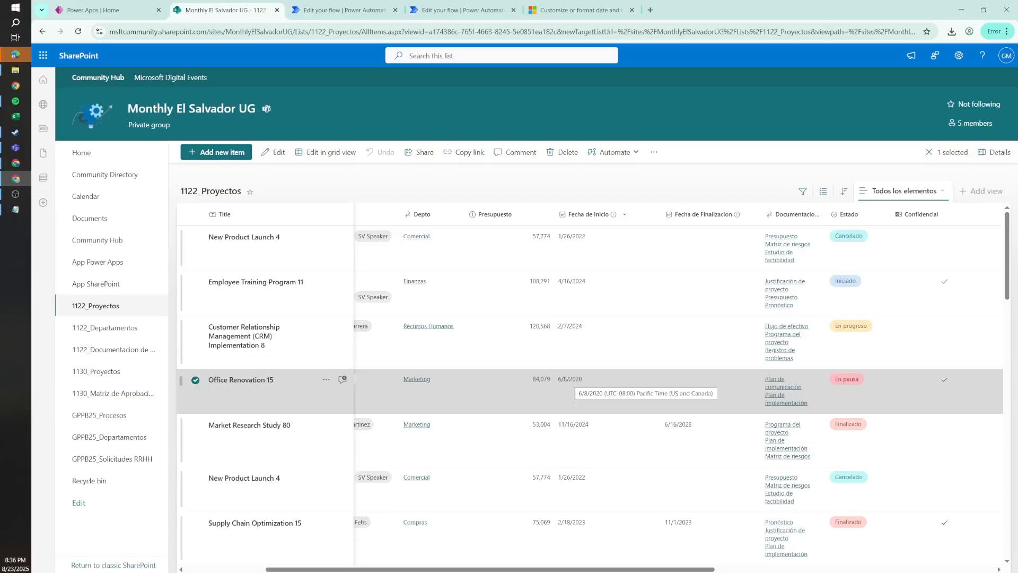
pyautogui.click(15, 210)
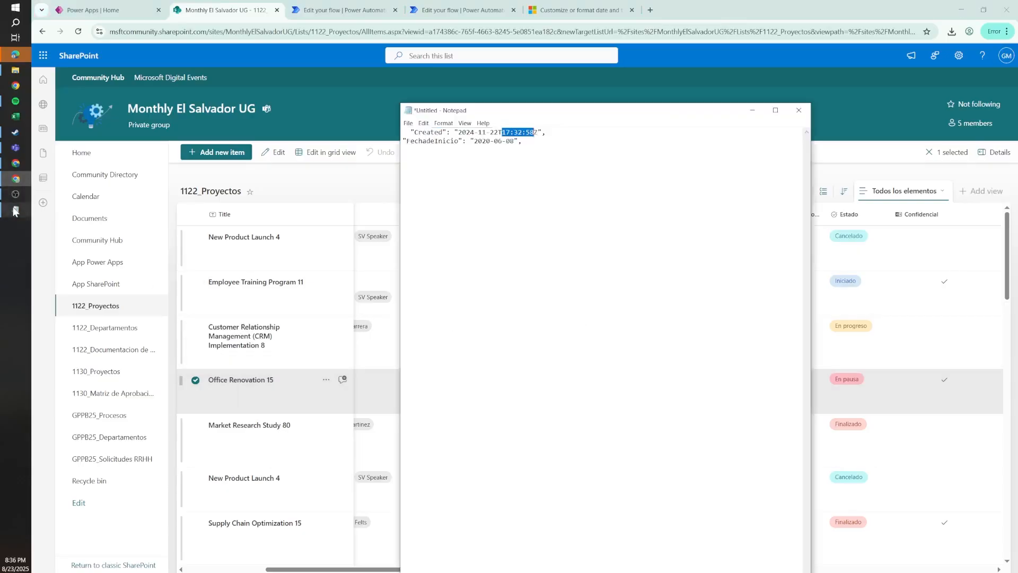
pyautogui.click(502, 132)
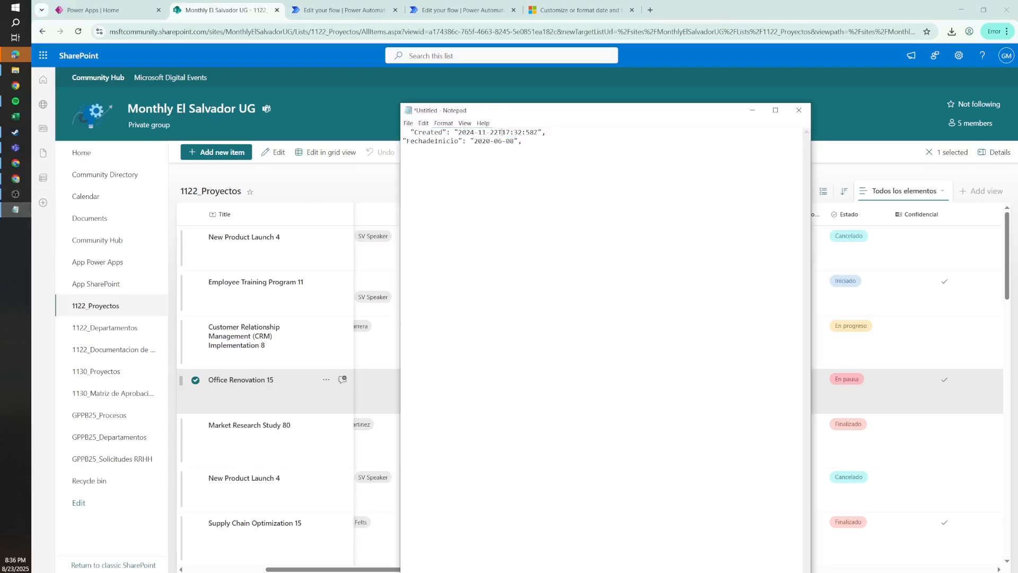
pyautogui.moveTo(502, 133); pyautogui.dragTo(531, 132)
# Return to the SharePoint list and inspect the full Created and Modified timestamps of the Office Renovation 15 item
pyautogui.click(265, 6)
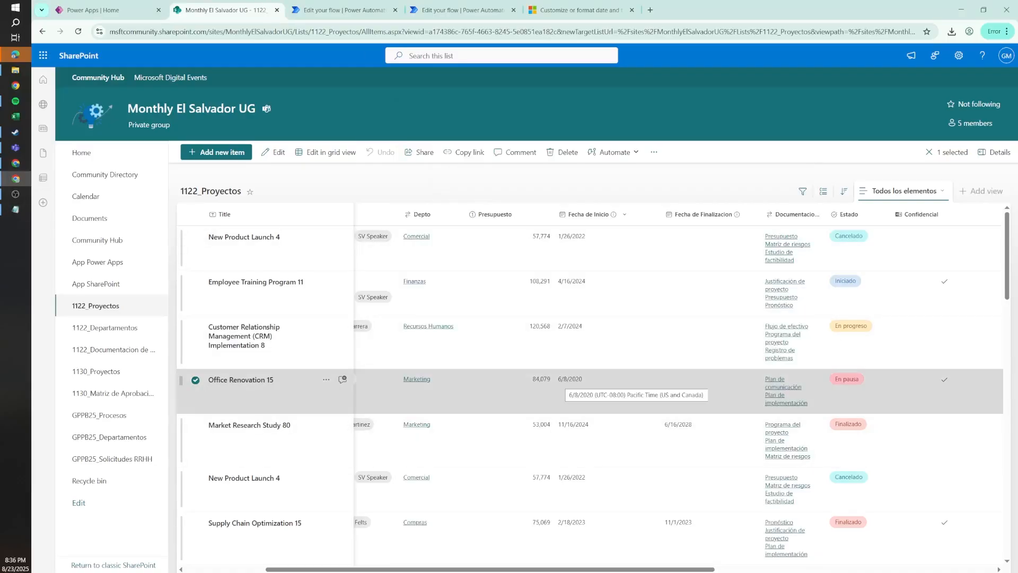
pyautogui.hscroll(5, 589, 382)
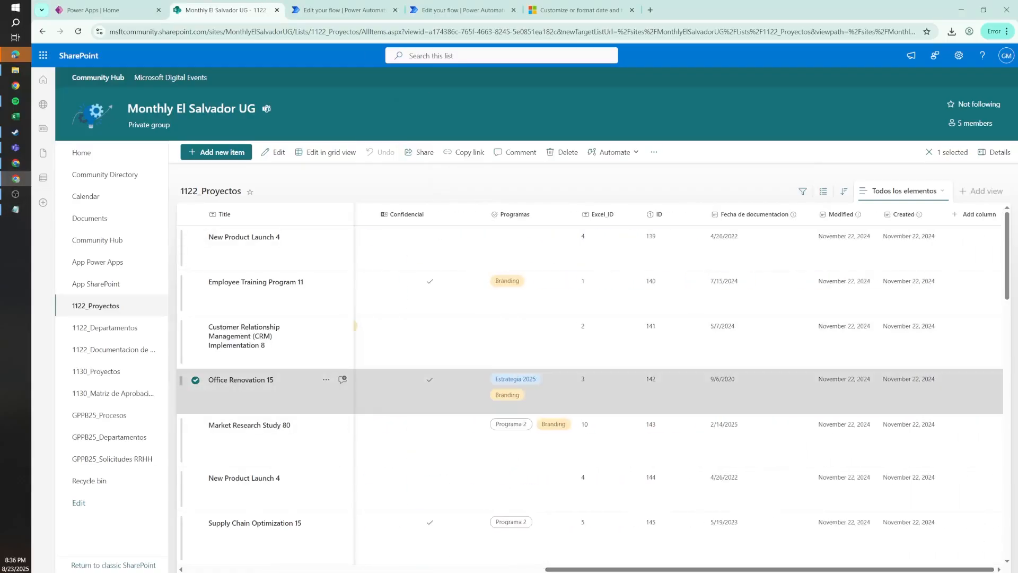
pyautogui.moveTo(905, 377)
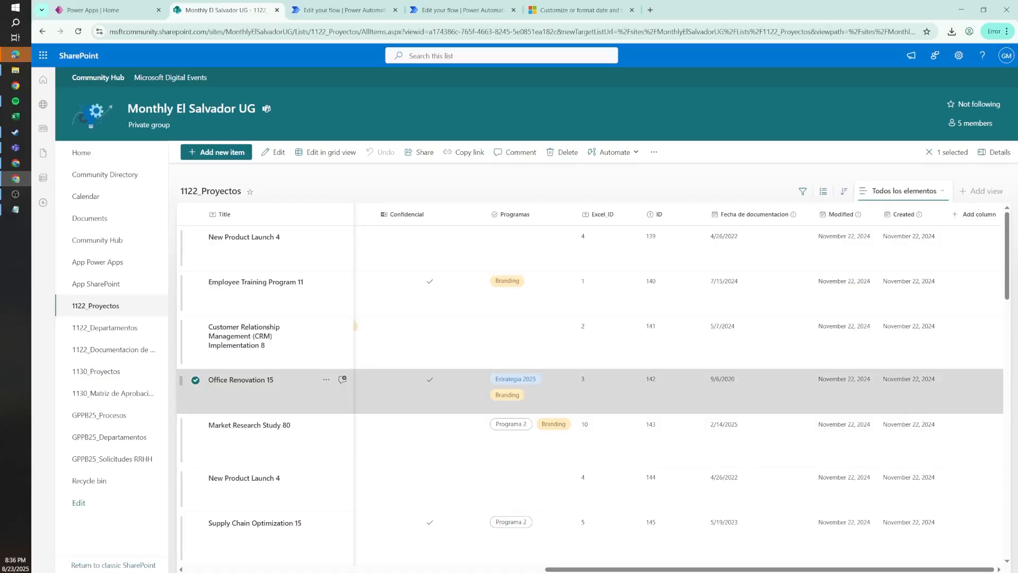
pyautogui.moveTo(836, 380)
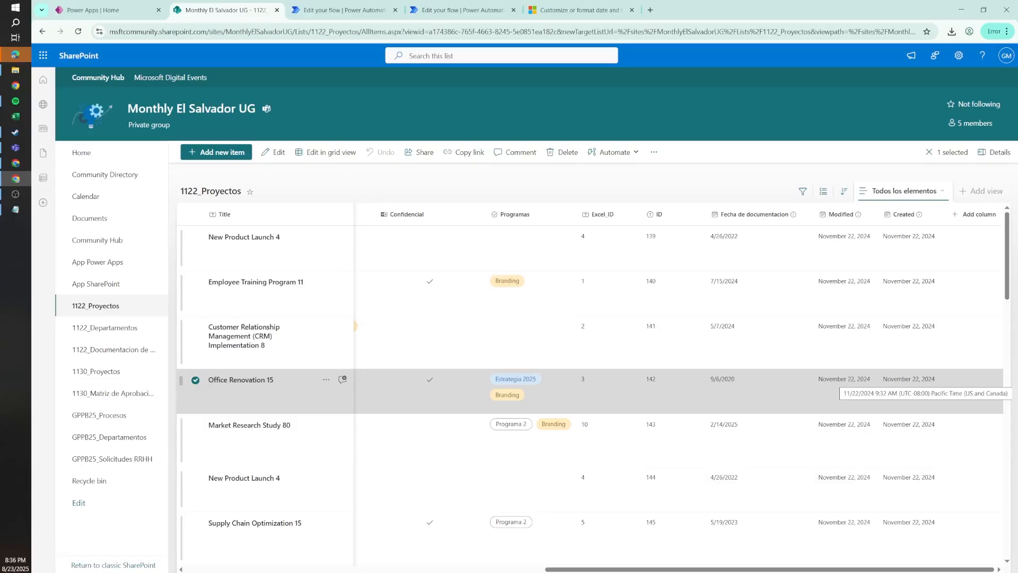
# In Notepad, highlight the time part of the Created value including the Z and insert an empty line below the Created line
pyautogui.click(15, 210)
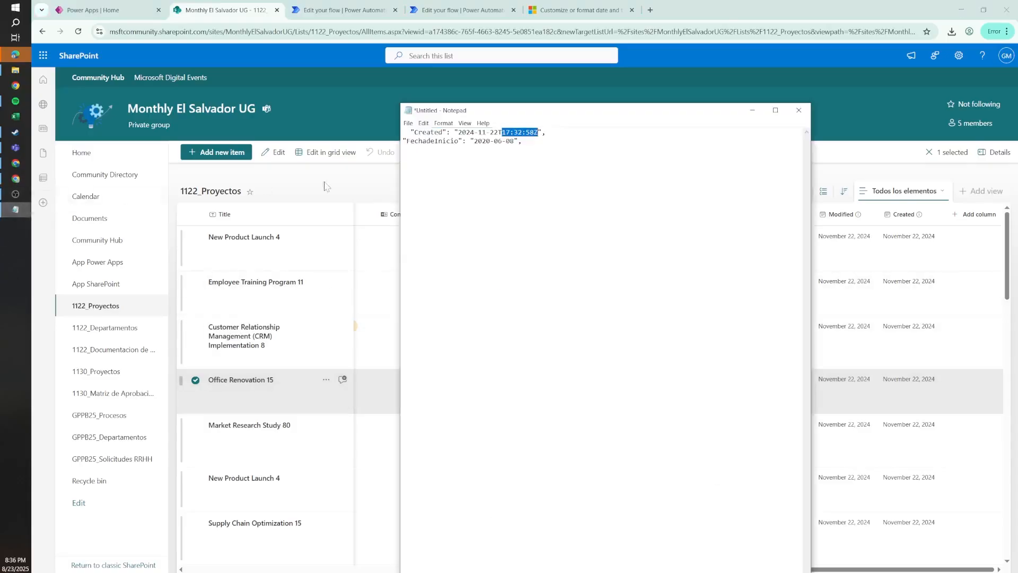
pyautogui.moveTo(539, 132); pyautogui.dragTo(499, 132)
pyautogui.click(538, 132)
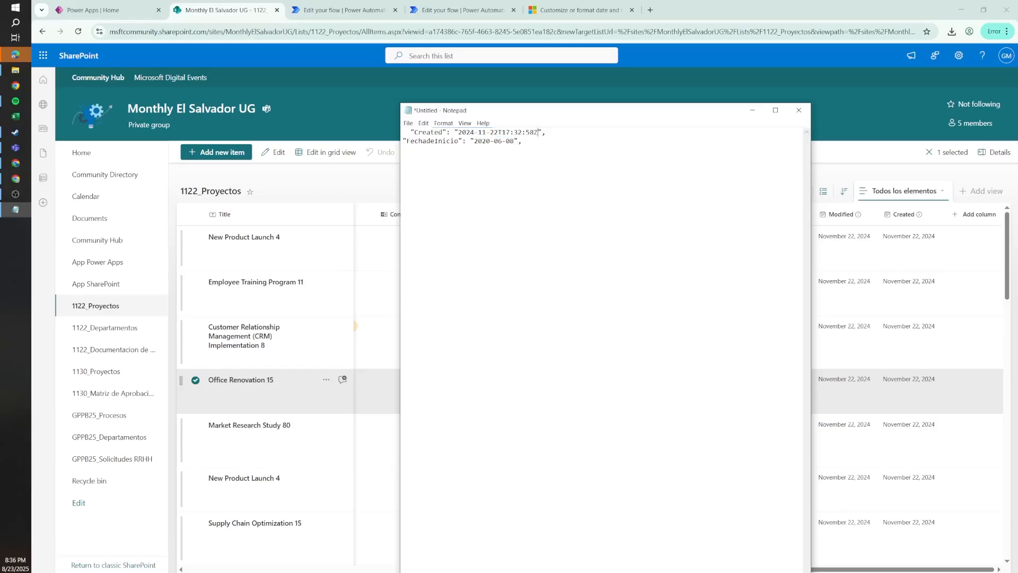
pyautogui.moveTo(538, 132); pyautogui.dragTo(502, 132)
pyautogui.click(501, 132)
pyautogui.press('End')
pyautogui.press('Return')
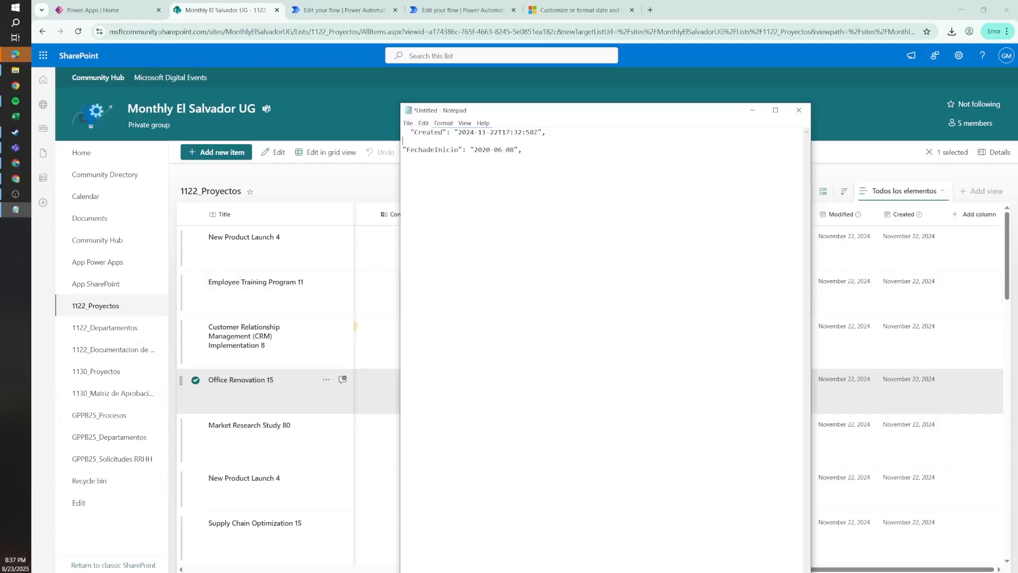
# Open the Office Renovation 15 item in the SharePoint list and append 111 to its Presupuesto value
pyautogui.doubleClick(848, 397)
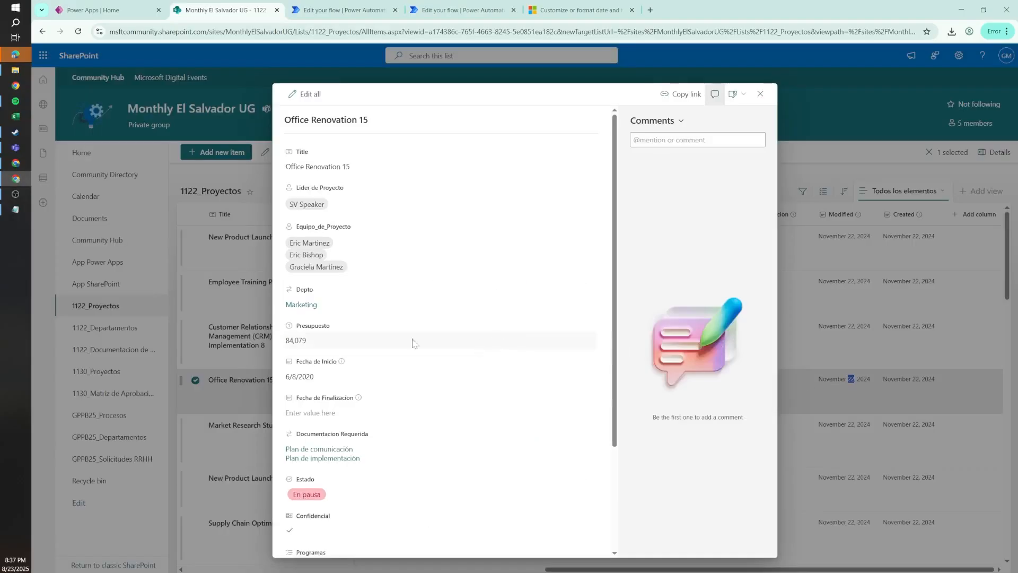
pyautogui.click(414, 341)
pyautogui.click(336, 341)
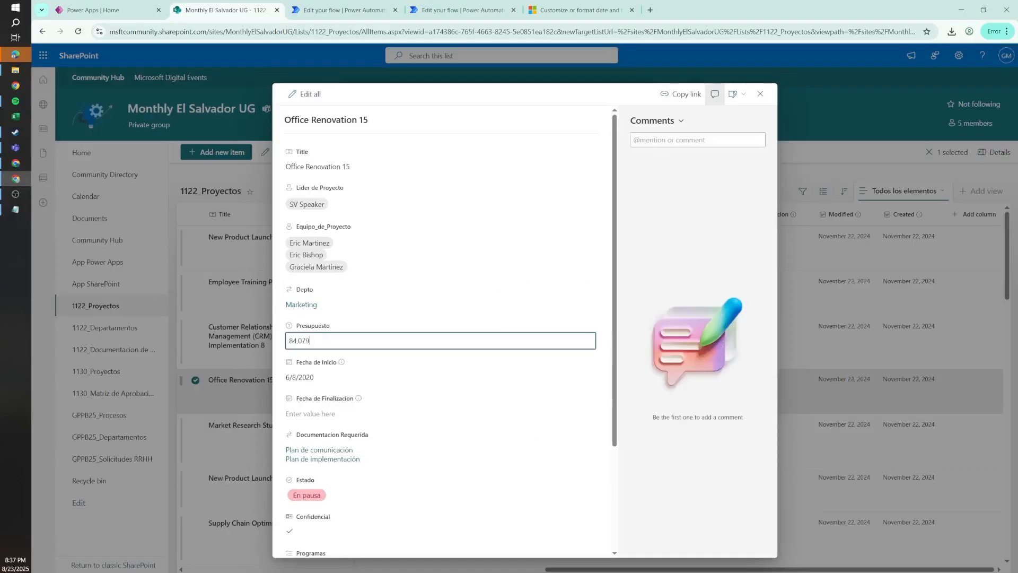
pyautogui.write('111')
# Return to the Power Automate flow's details page, open its previous run and resubmit it
pyautogui.click(340, 10)
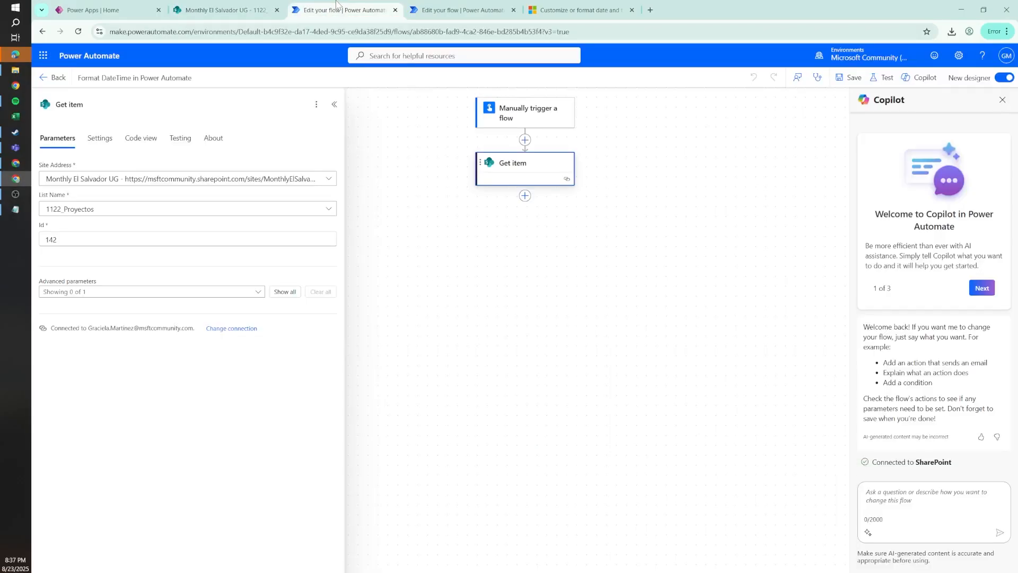
pyautogui.hotkey('ctrl', 'Tab')
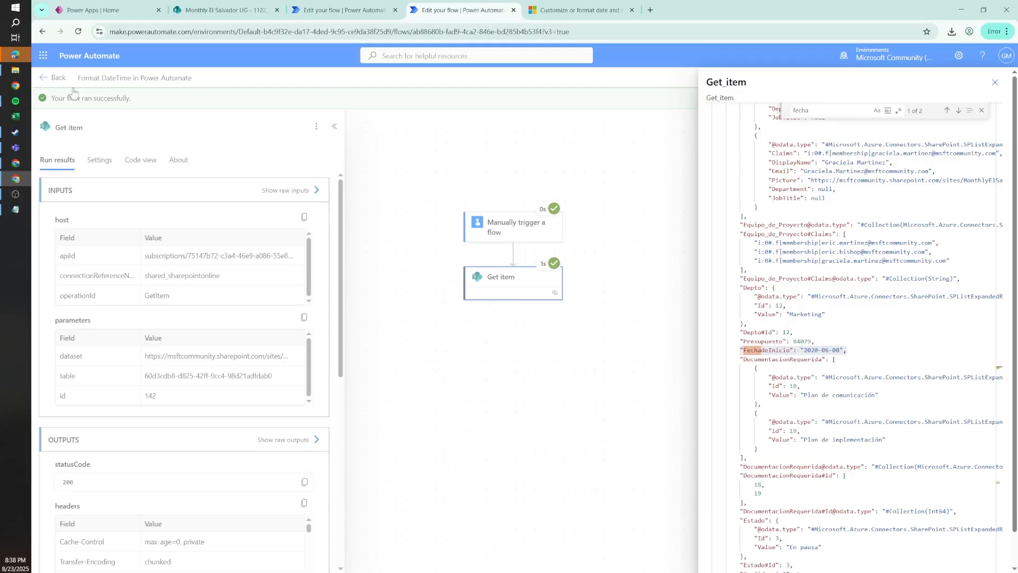
pyautogui.click(53, 78)
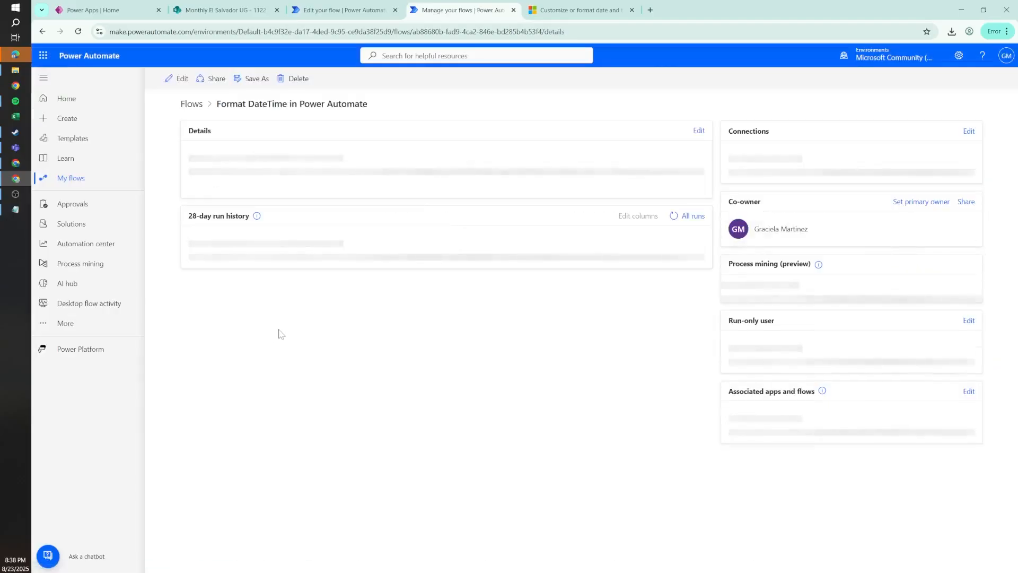
pyautogui.click(270, 398)
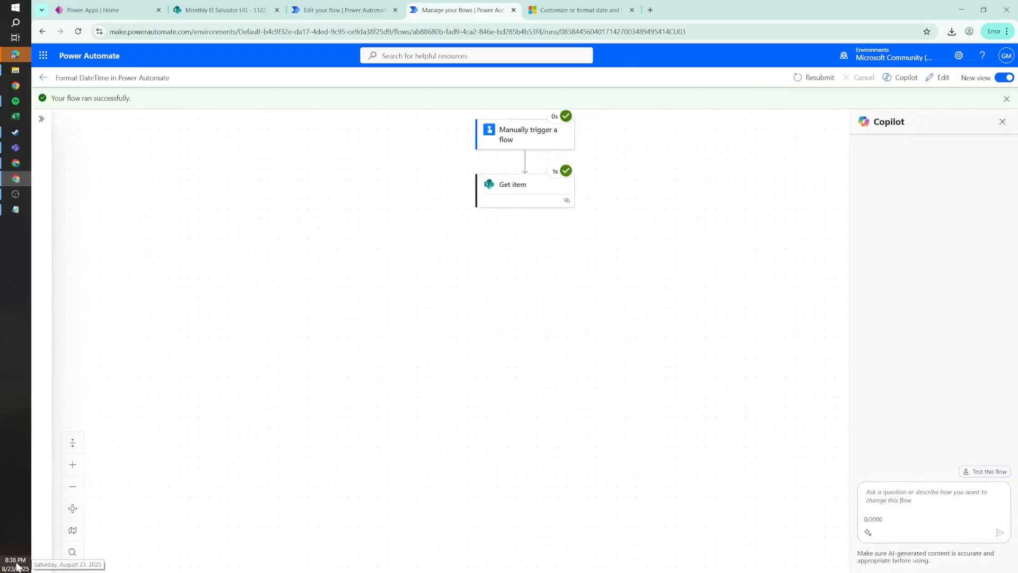
pyautogui.click(811, 77)
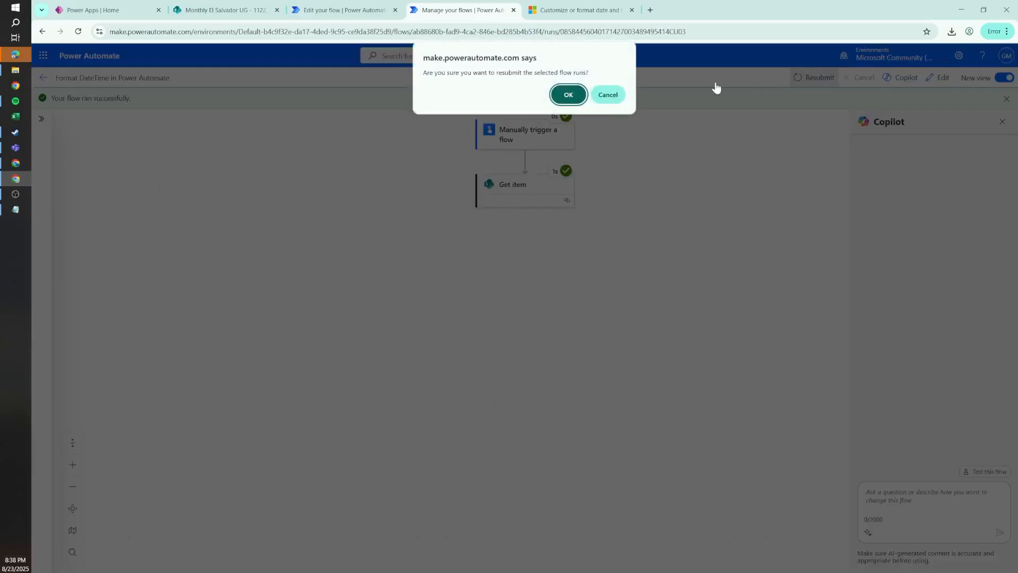
pyautogui.click(579, 94)
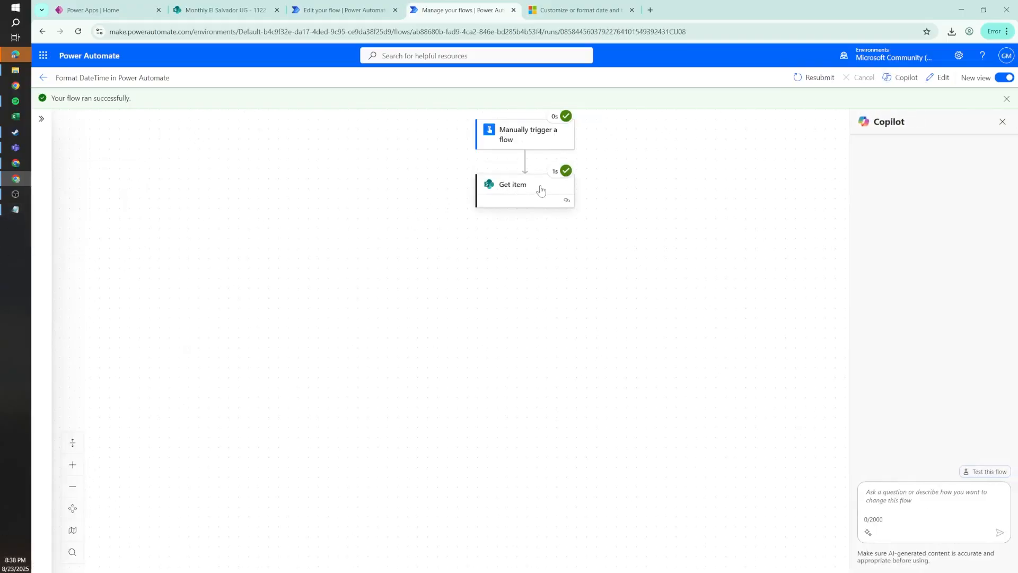
# Open the raw outputs of Get item from the resubmitted run
pyautogui.click(512, 185)
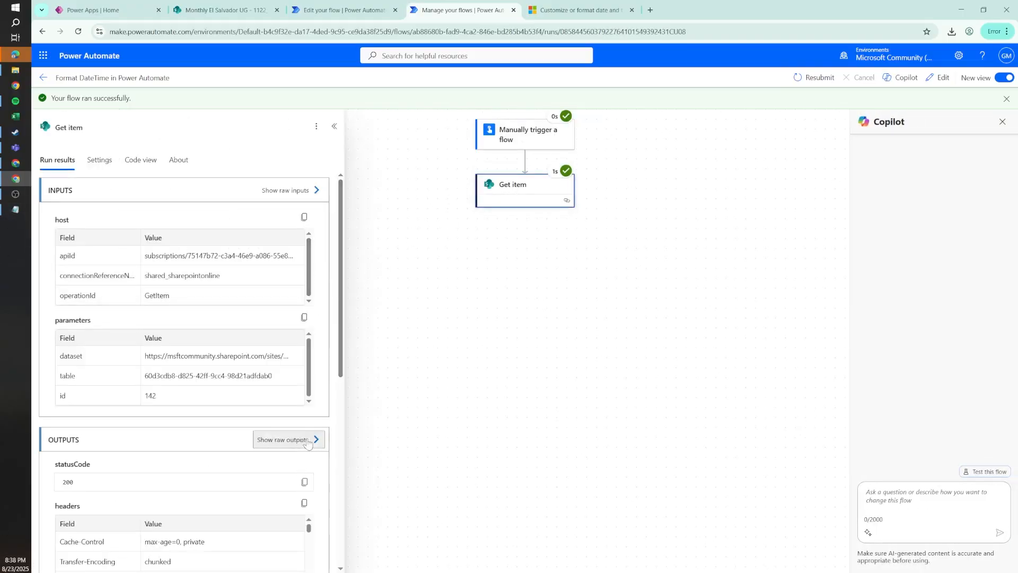
pyautogui.click(287, 440)
pyautogui.click(819, 295)
# Search the raw outputs for "modi" and copy the whole Modified line
pyautogui.hotkey('ctrl', 'f')
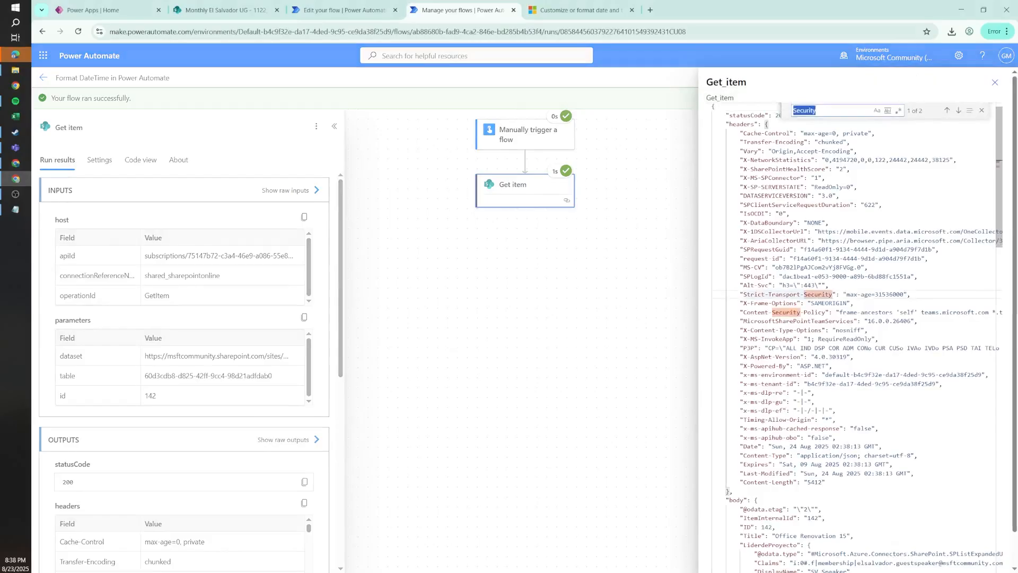
pyautogui.write('modi')
pyautogui.press('Return')
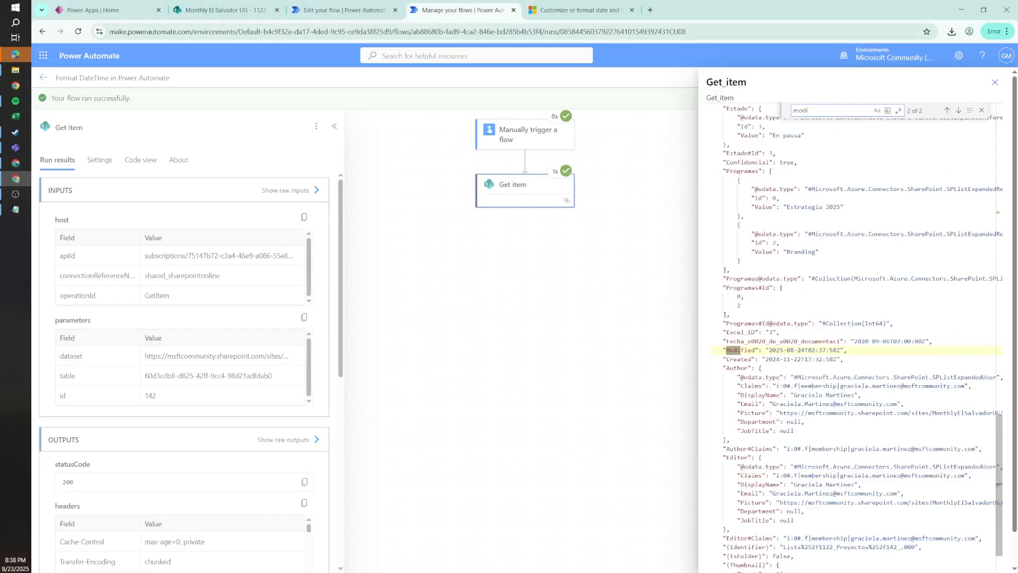
pyautogui.moveTo(769, 350); pyautogui.dragTo(741, 350)
pyautogui.hotkey('ctrl', 'c')
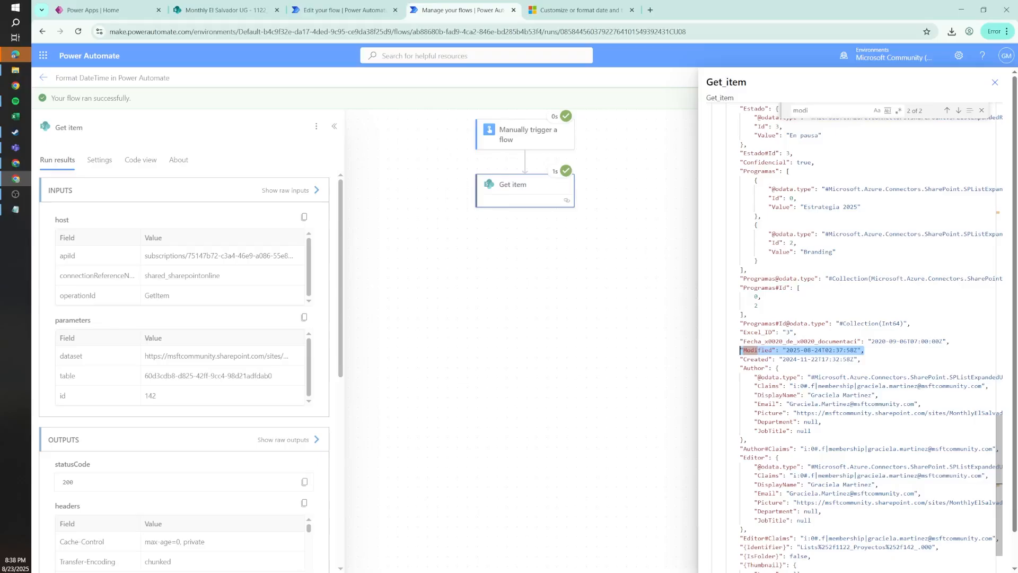
# Switch to Notepad, paste the copied Modified line between the Created and FechadeInicio lines, and remove the Created line's leading spaces
pyautogui.click(15, 209)
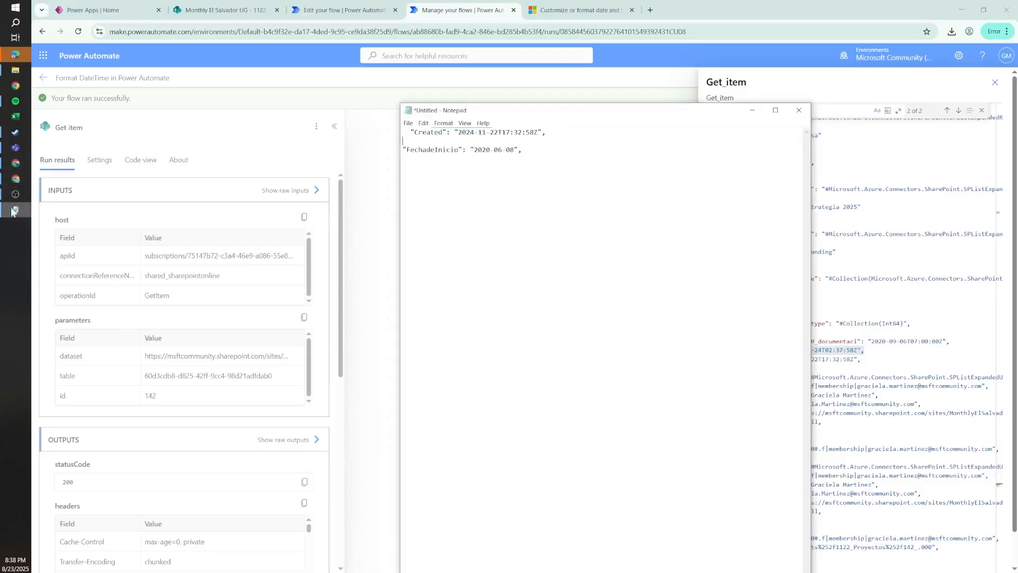
pyautogui.press('Return')
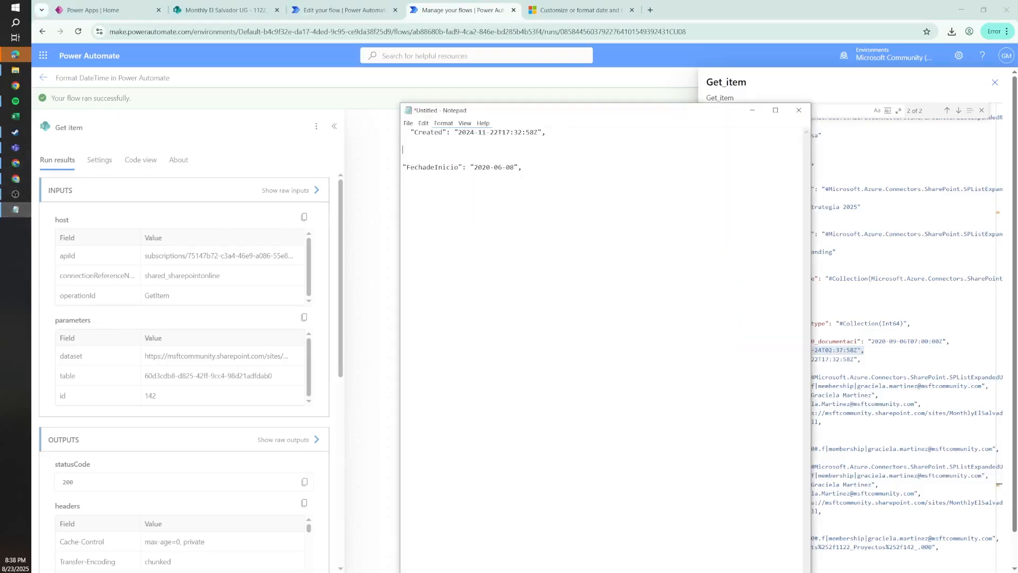
pyautogui.hotkey('ctrl', 'v')
pyautogui.hotkey('ctrl', 'Home')
pyautogui.press('Delete')
pyautogui.press('Delete')
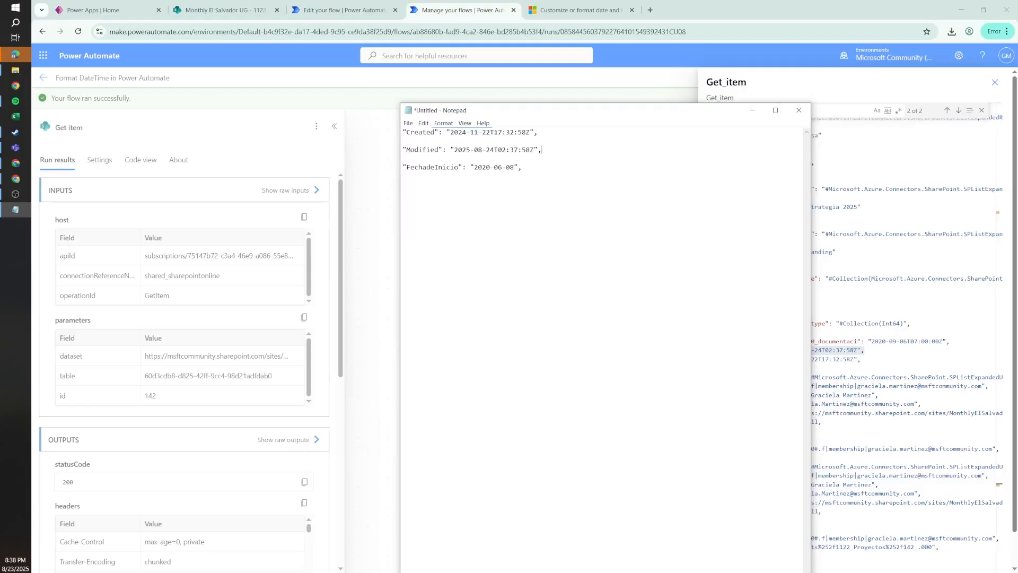
# Add the sample date line "ddd, 08 june, 2020" below the FechadeInicio line in the notes
pyautogui.moveTo(523, 167); pyautogui.dragTo(404, 167)
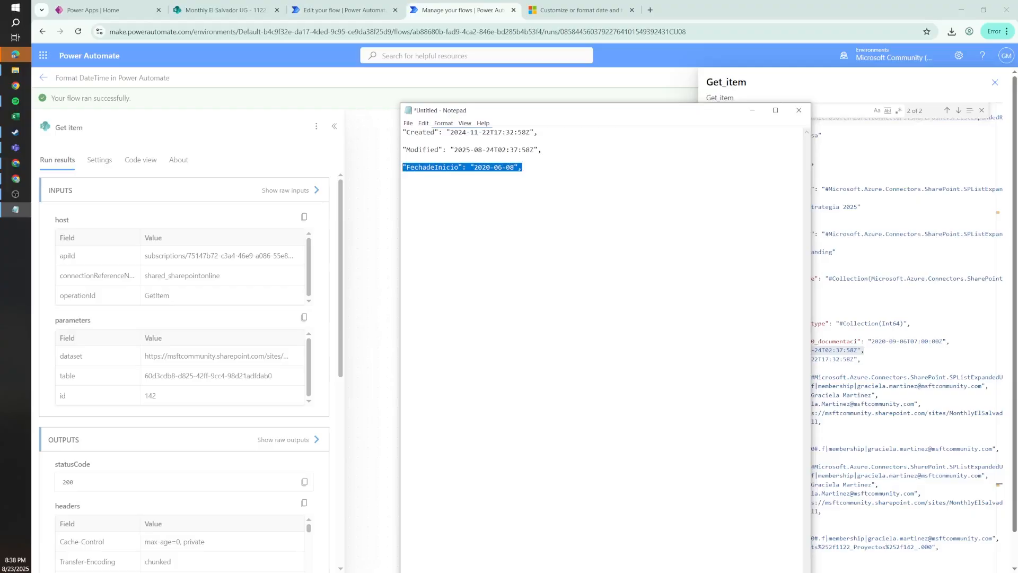
pyautogui.click(475, 167)
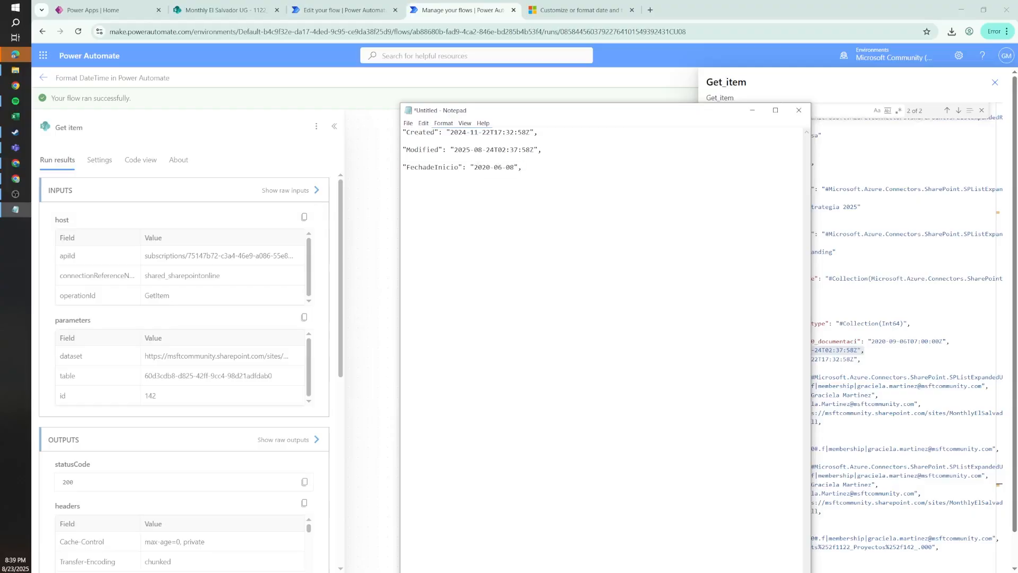
pyautogui.moveTo(474, 168); pyautogui.dragTo(491, 167)
pyautogui.click(523, 167)
pyautogui.write('ddd, 08 june, 2020')
pyautogui.moveTo(451, 184); pyautogui.dragTo(436, 185)
pyautogui.click(475, 184)
pyautogui.moveTo(523, 167); pyautogui.dragTo(470, 167)
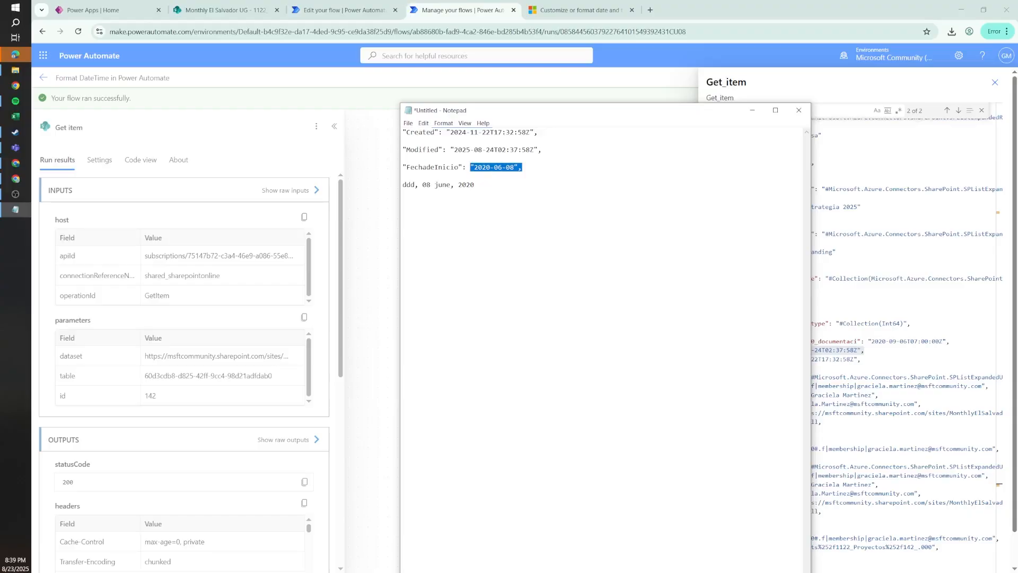
pyautogui.moveTo(541, 150); pyautogui.dragTo(401, 100)
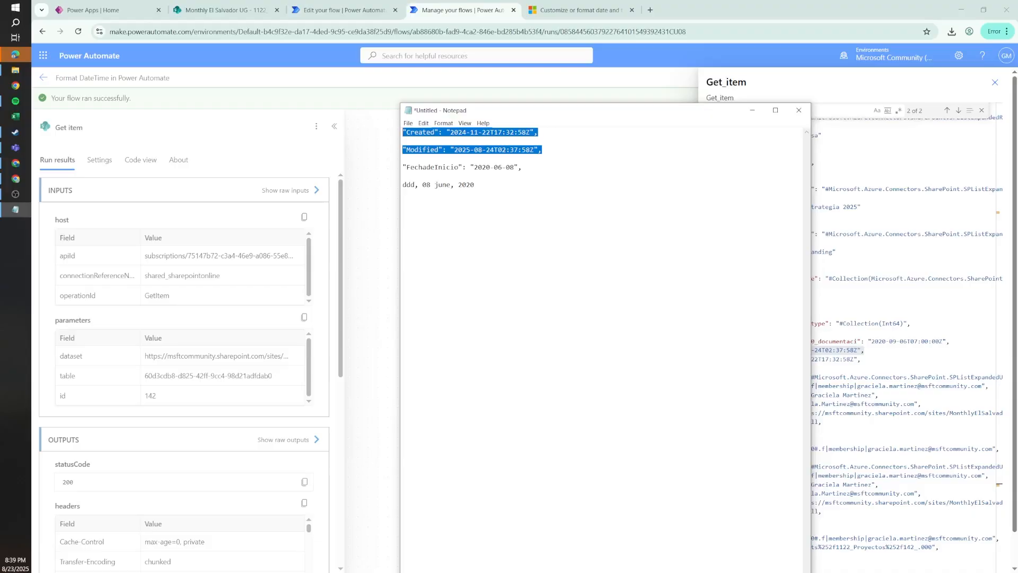
pyautogui.moveTo(475, 185); pyautogui.dragTo(386, 171)
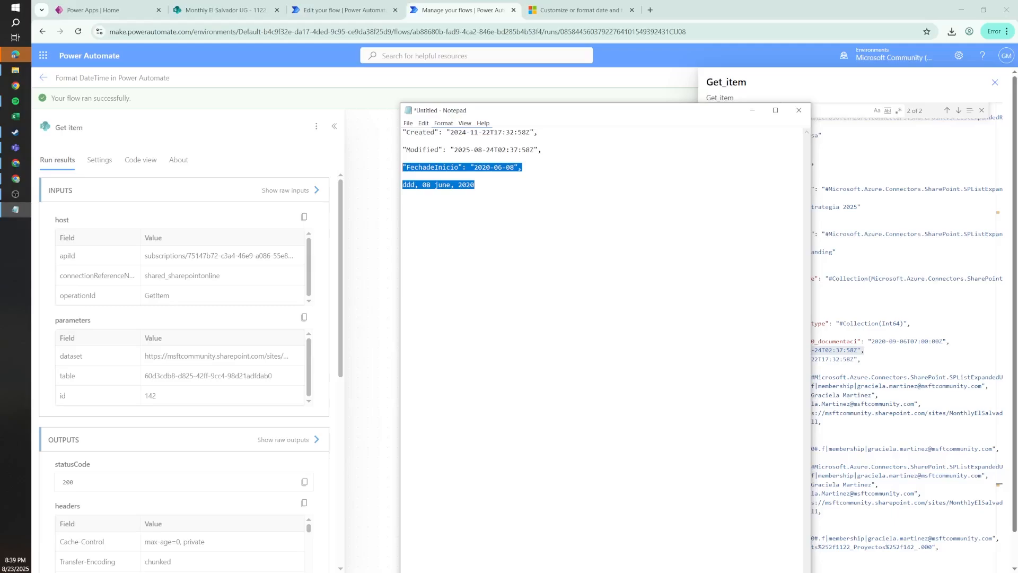
pyautogui.click(475, 185)
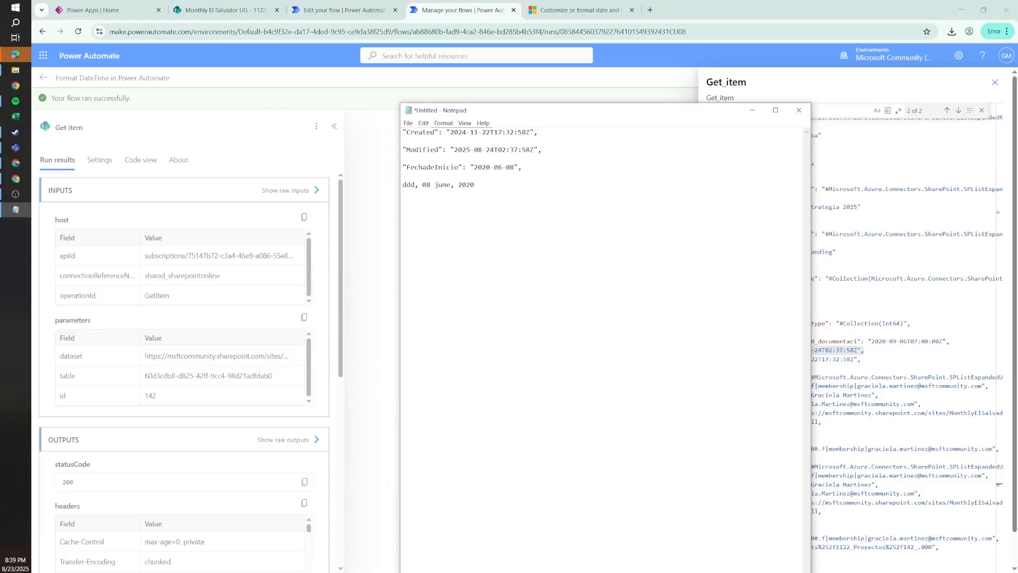
# Switch back to the flow editor in the browser and add a Compose action after Get item
pyautogui.click(378, 9)
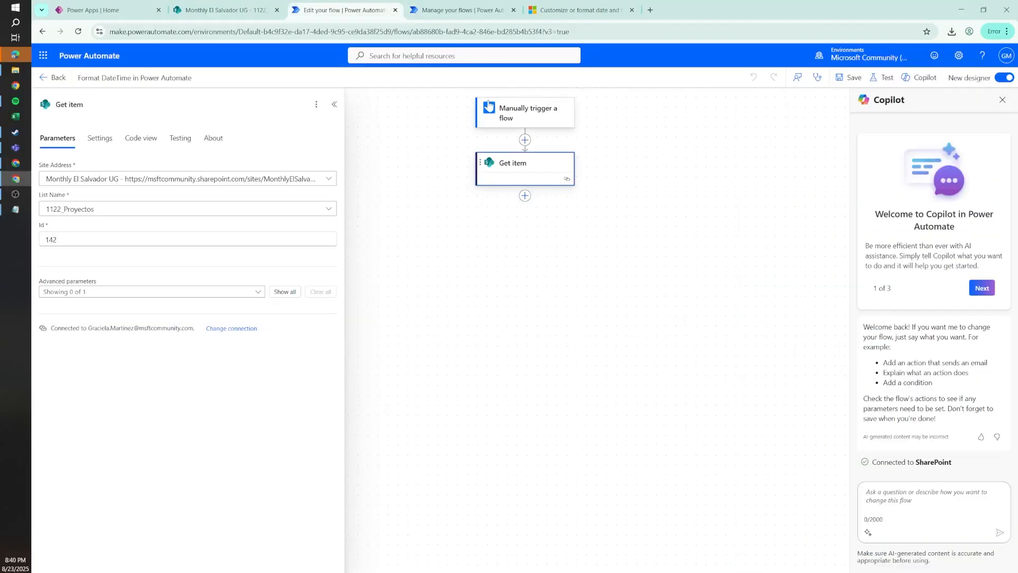
pyautogui.click(524, 196)
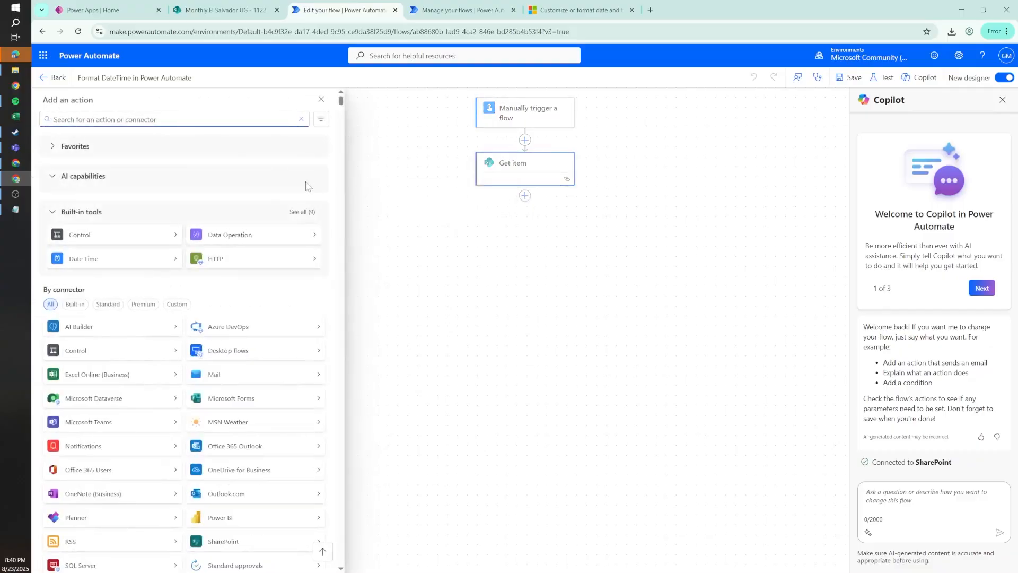
pyautogui.write('compose')
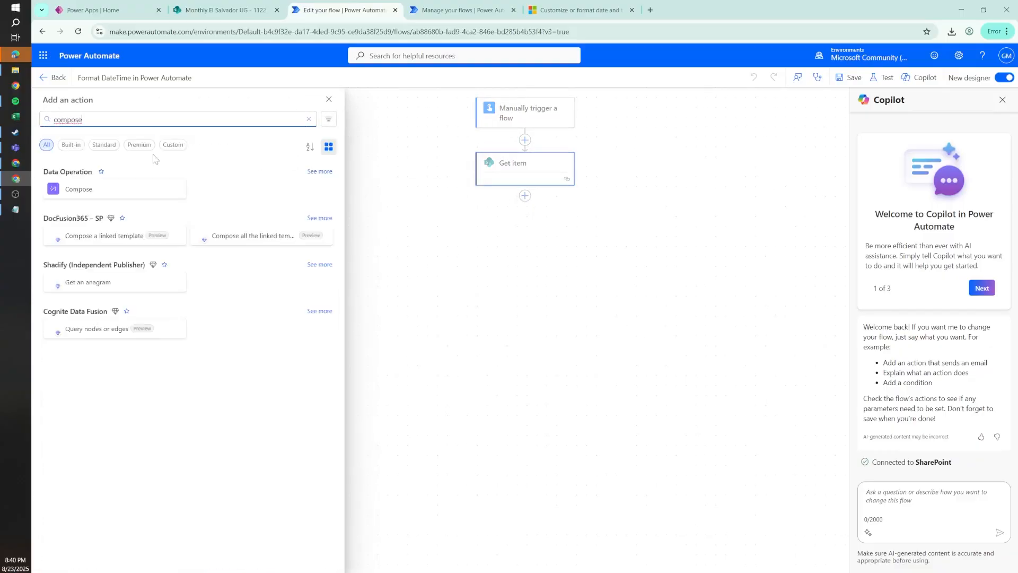
pyautogui.click(79, 189)
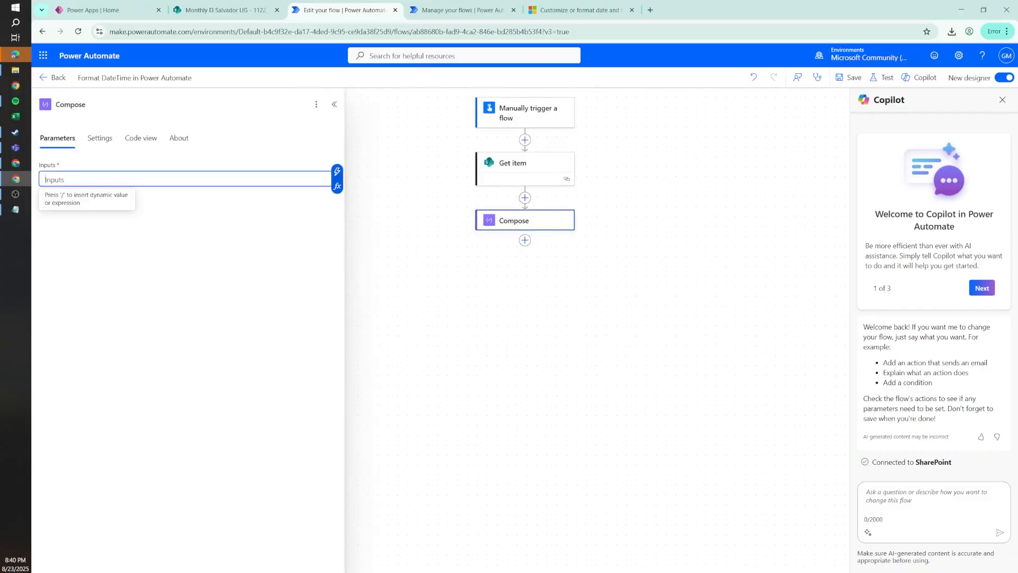
# Enter the labels "Format DateTime" and "Convert TimeZone" in the Compose inputs, with blank lines between and after them
pyautogui.write('Format')
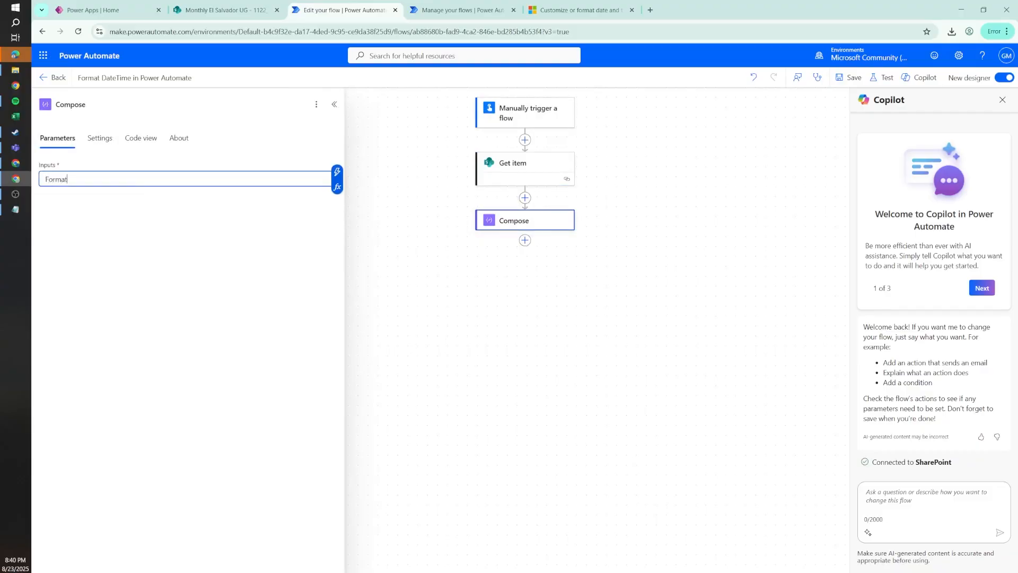
pyautogui.write(' Datetimae')
pyautogui.press('Return')
pyautogui.press('Return')
pyautogui.press('Return')
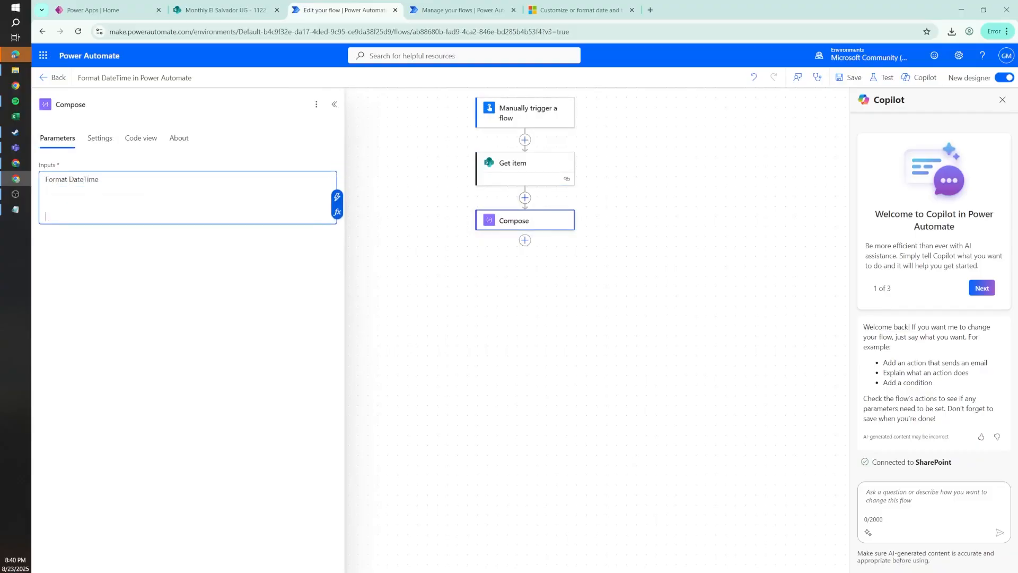
pyautogui.write('Convert TimeZone')
pyautogui.press('Return')
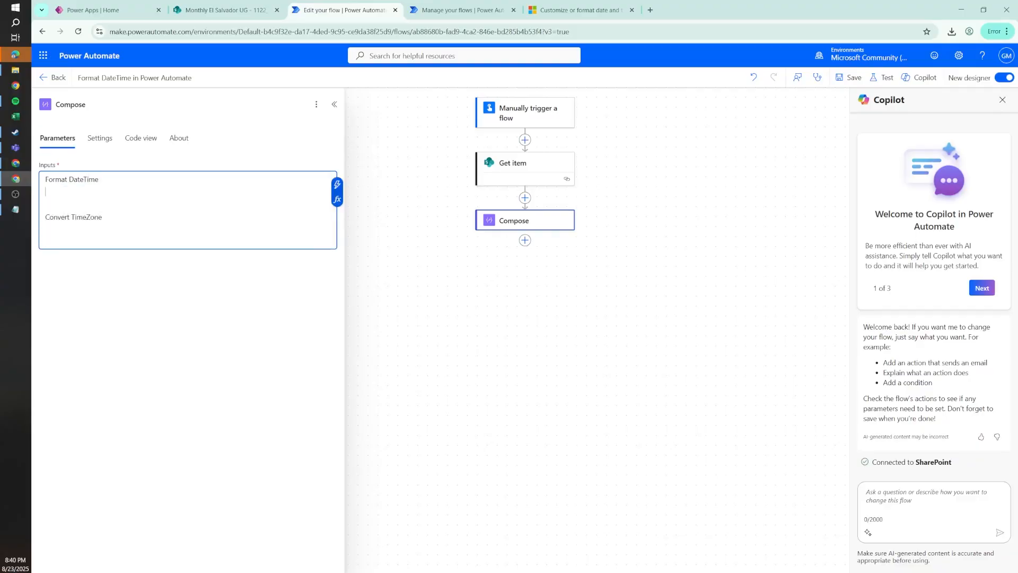
# Start a formatDateTime expression below the Format DateTime label, using Get item's Fecha de Inicio as its timestamp
pyautogui.click(338, 199)
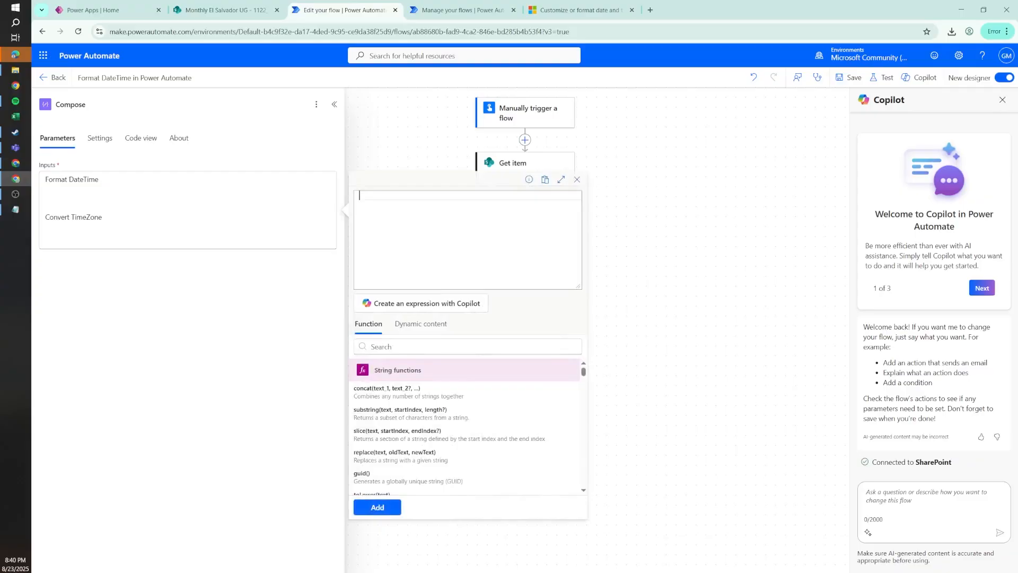
pyautogui.write('form')
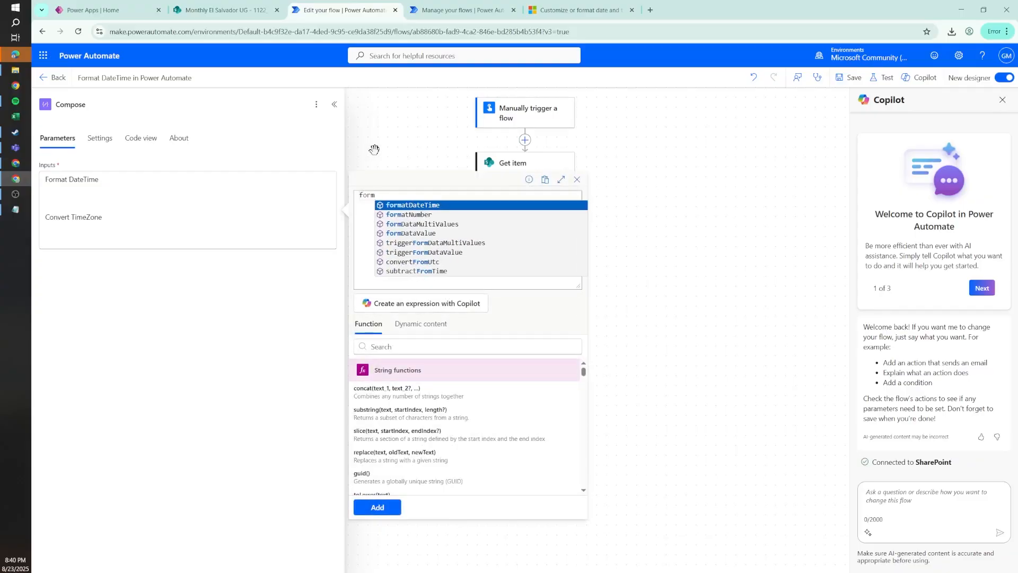
pyautogui.click(431, 208)
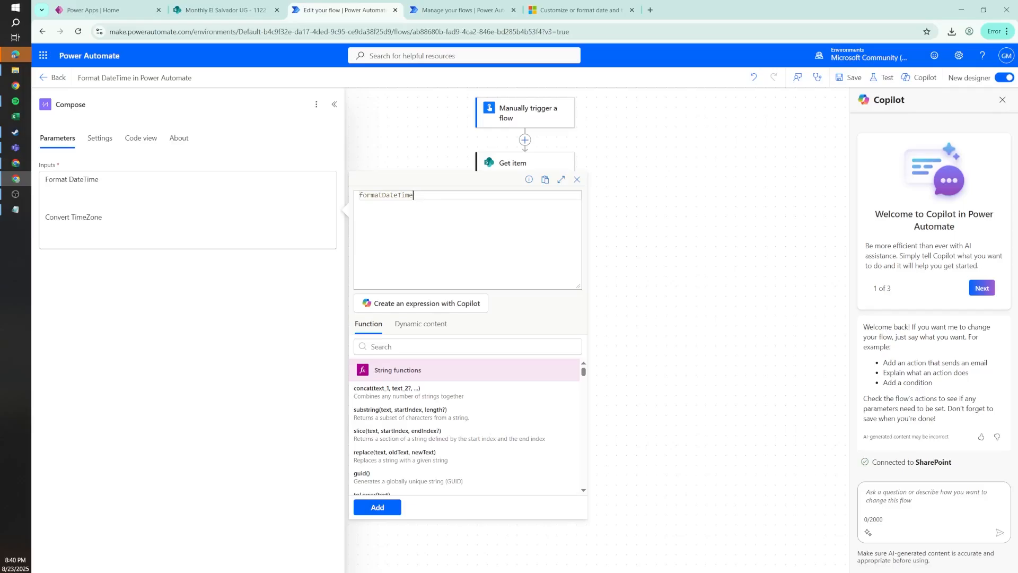
pyautogui.write(')(')
pyautogui.press('BackSpace')
pyautogui.press('BackSpace')
pyautogui.write('(')
pyautogui.click(421, 324)
pyautogui.click(403, 347)
pyautogui.write('fecha')
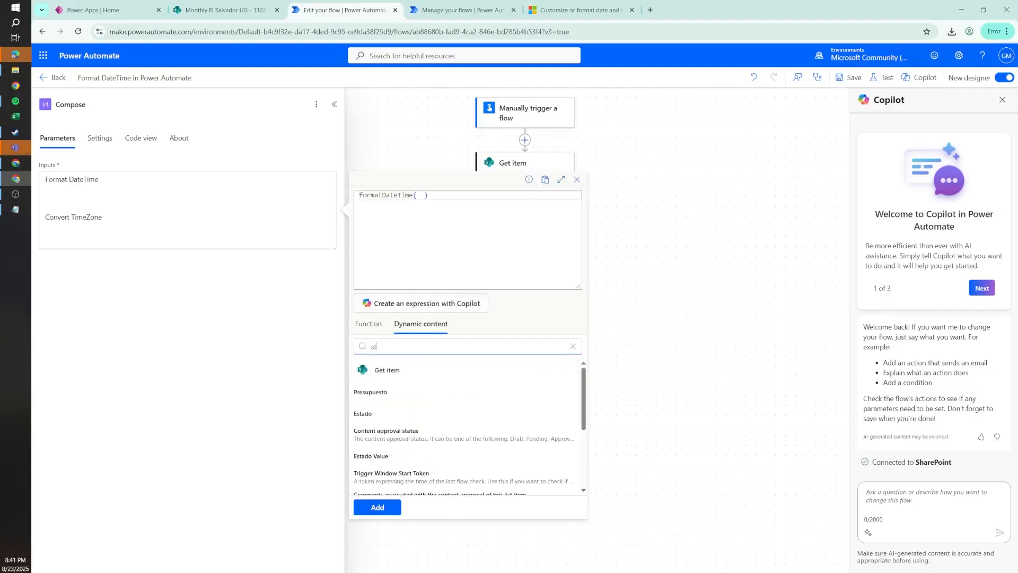
pyautogui.click(387, 392)
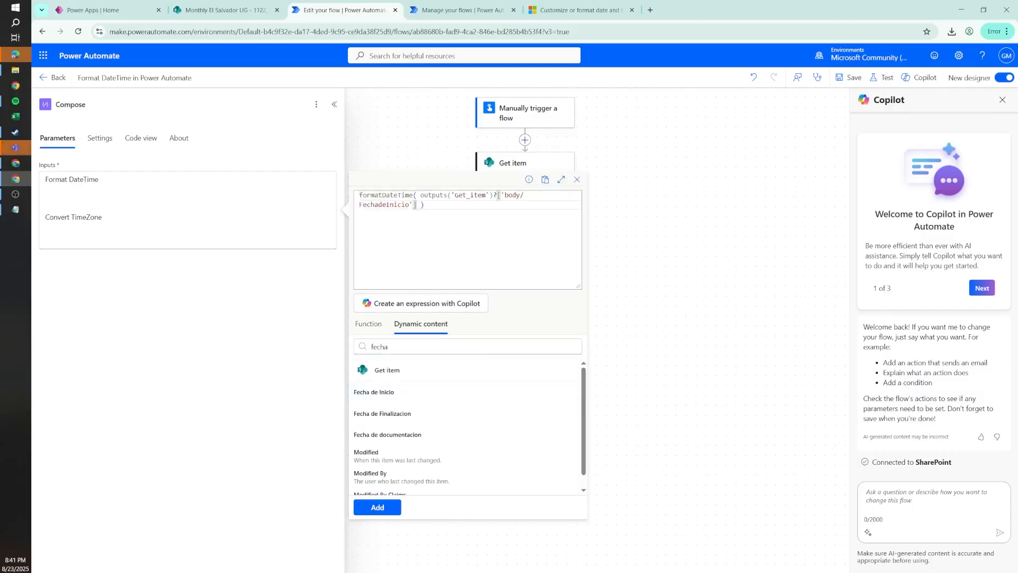
# Give the formatDateTime expression the format argument 'MMMM-yyyy', with the month code in capitals
pyautogui.write(', ')
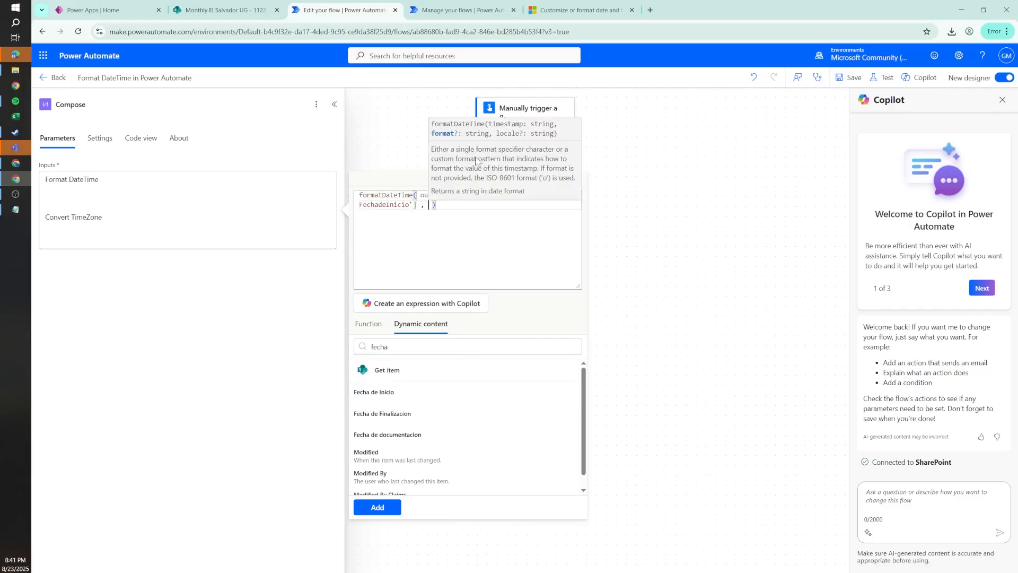
pyautogui.write("'mmm")
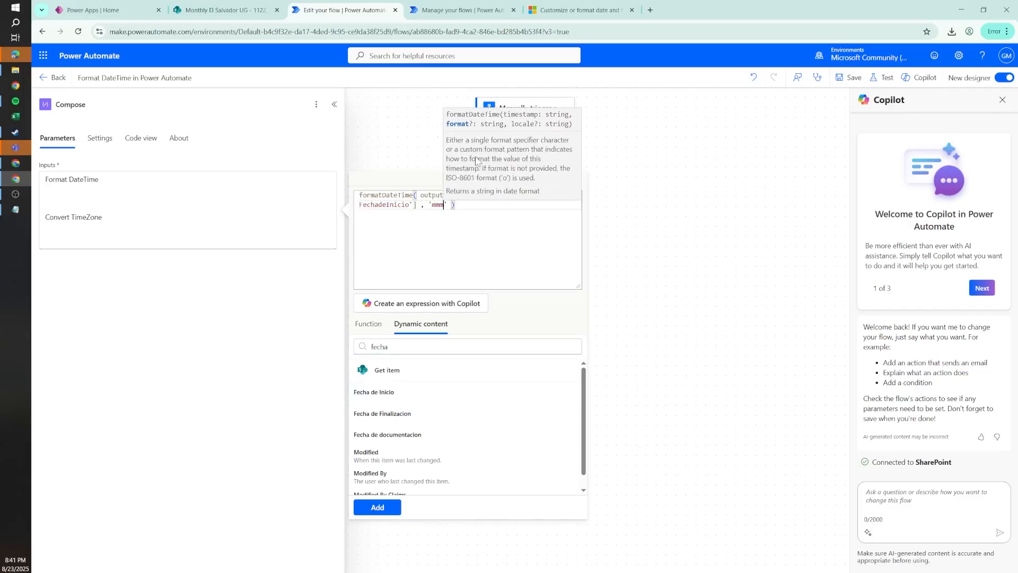
pyautogui.write('m')
pyautogui.write('-yyyy')
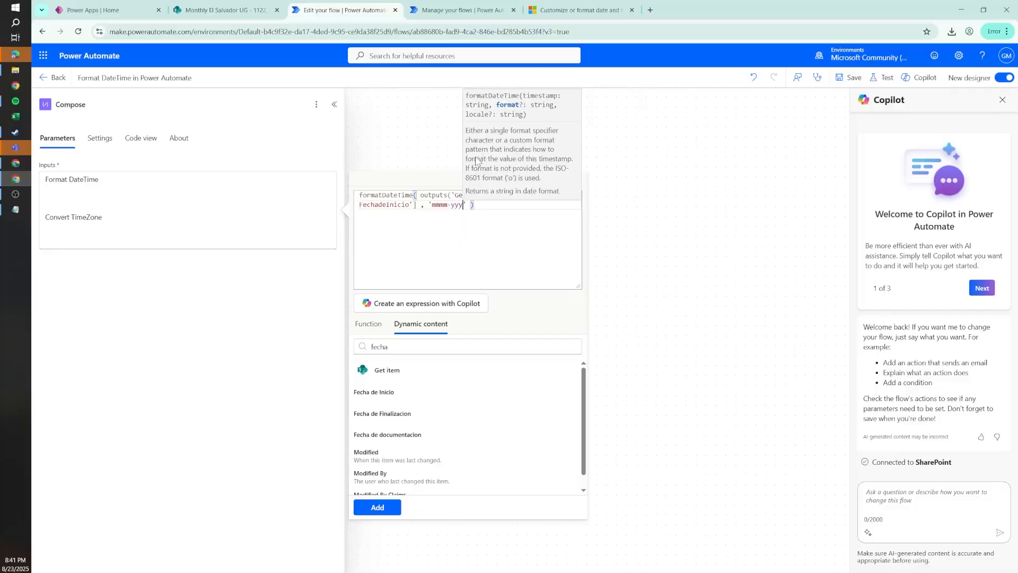
pyautogui.doubleClick(439, 204)
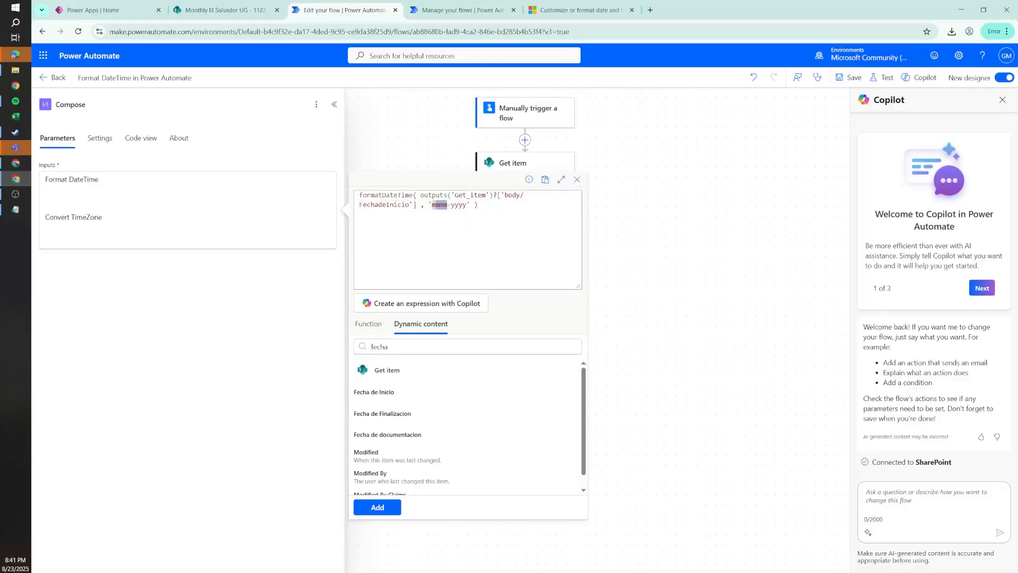
pyautogui.hotkey('ctrl', 'a')
pyautogui.click(447, 204)
pyautogui.hotkey('ctrl', 'shift', 'Left')
pyautogui.write('MMMM')
pyautogui.moveTo(433, 204); pyautogui.dragTo(447, 205)
pyautogui.click(471, 205)
# Set the expression's locale argument to 'es-ES' and add the finished formatDateTime expression to the Compose inputs
pyautogui.write(', -')
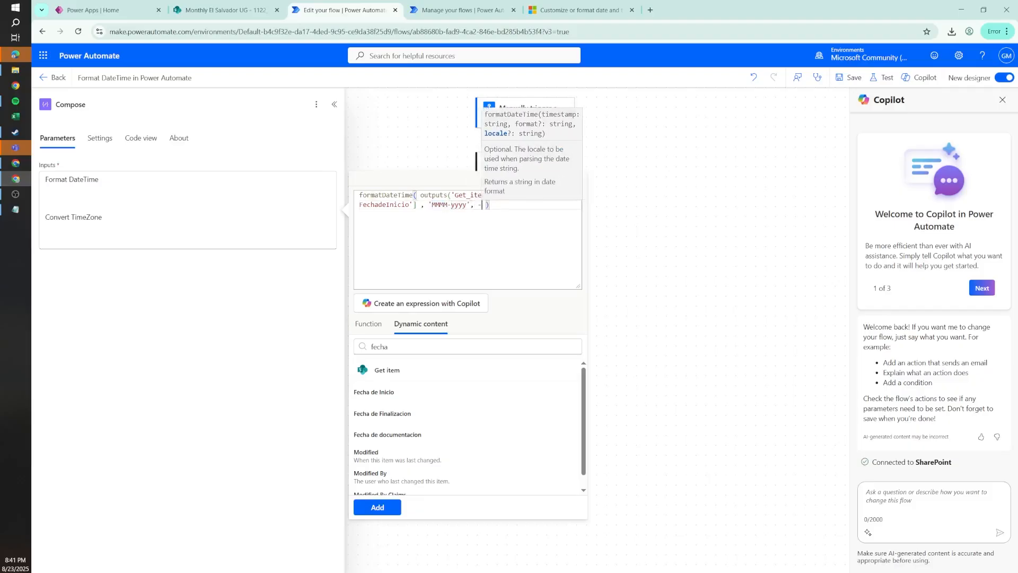
pyautogui.press('BackSpace')
pyautogui.write("'es-ES")
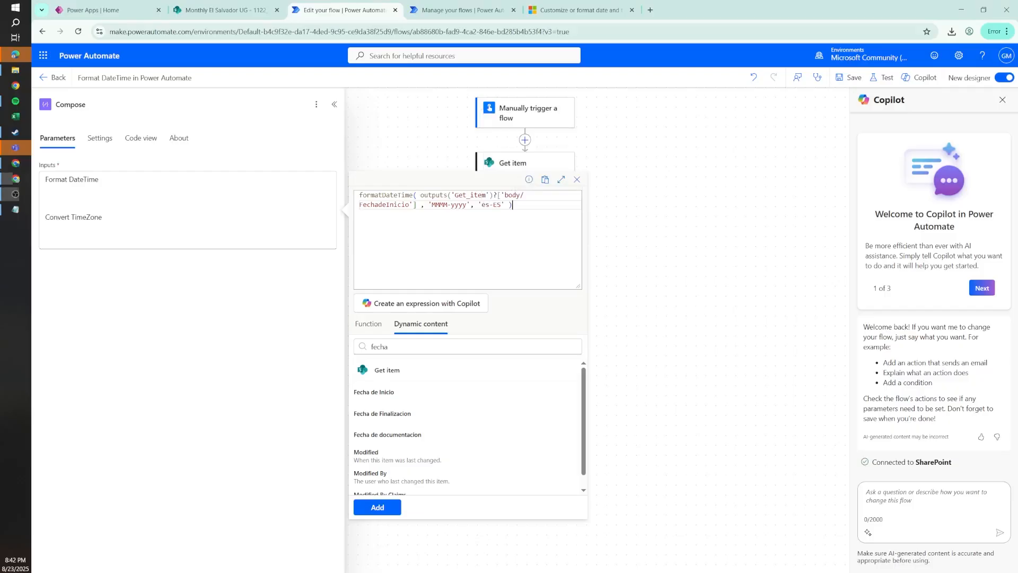
pyautogui.click(377, 508)
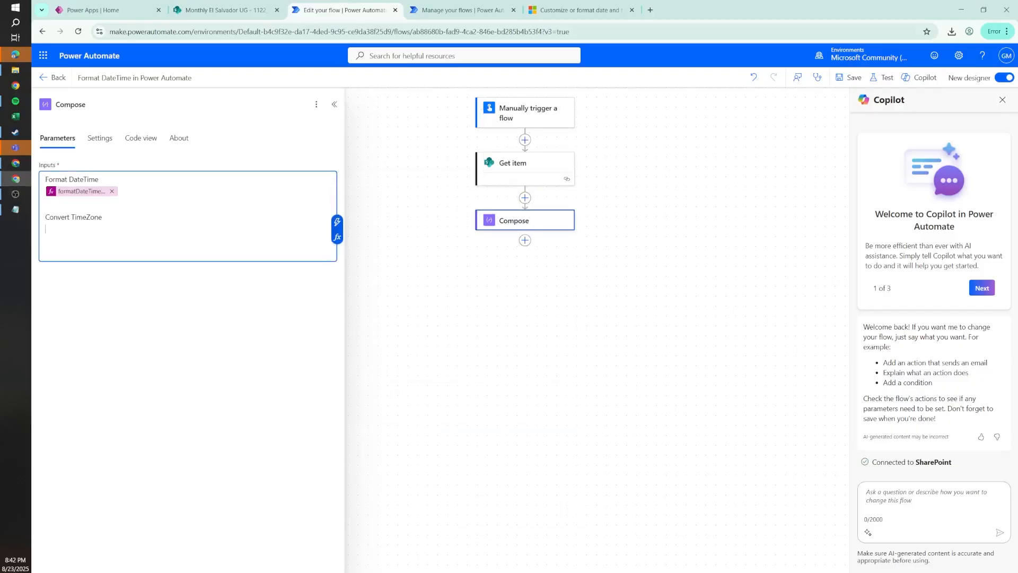
# Open a new expression for the blank area below the Convert TimeZone label in the Compose inputs
pyautogui.click(337, 210)
pyautogui.click(170, 232)
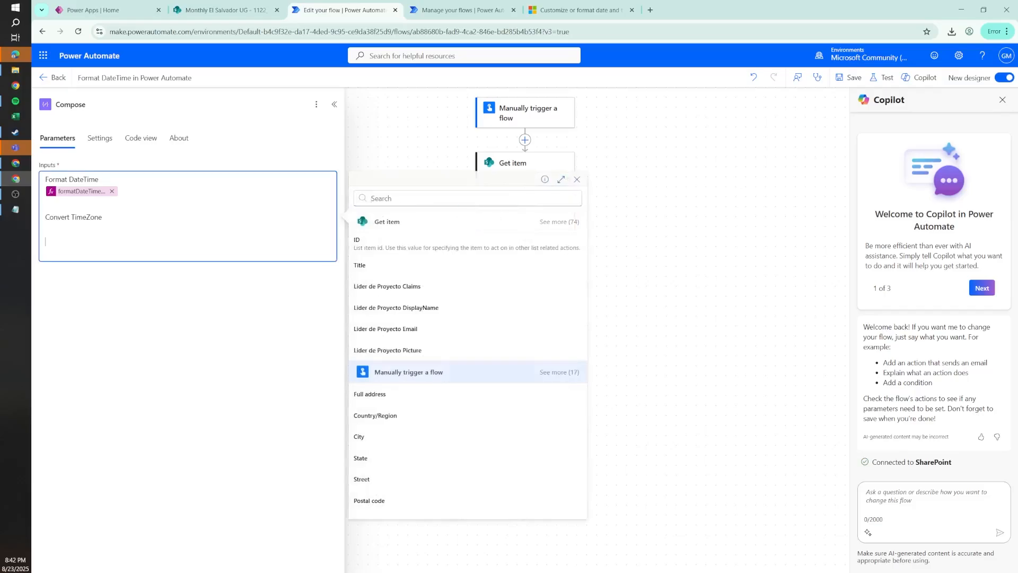
pyautogui.click(337, 237)
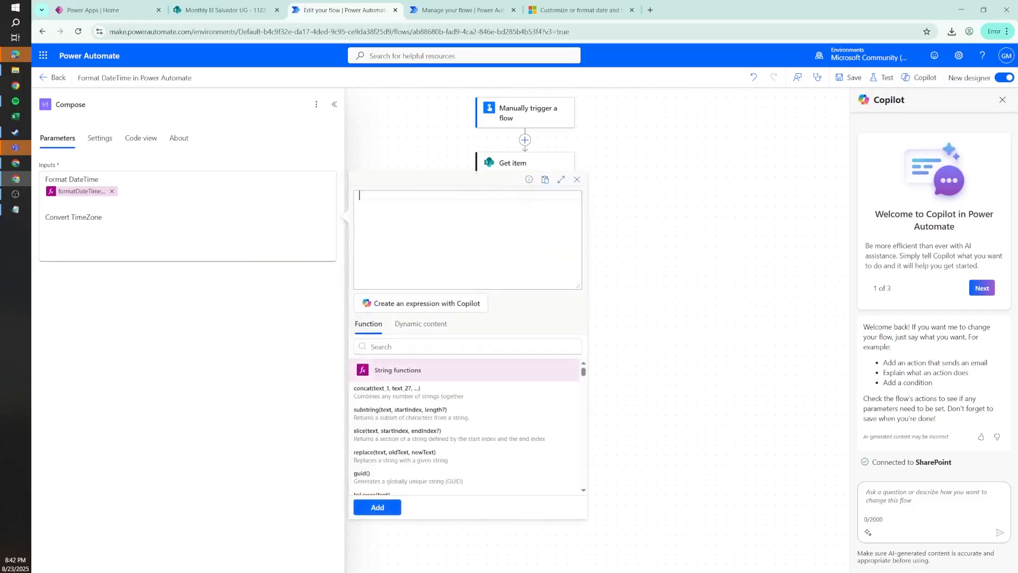
pyautogui.write('conv')
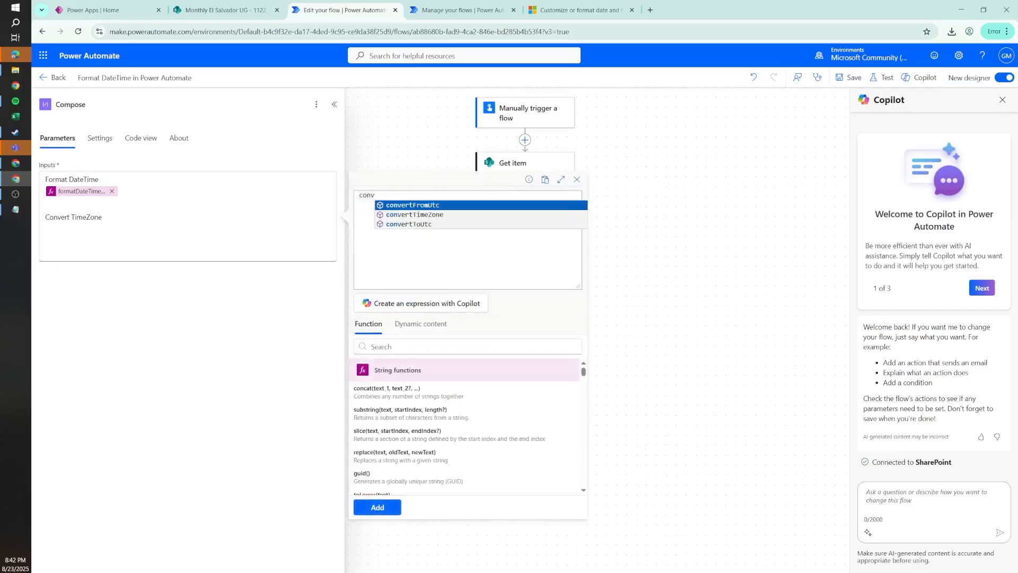
pyautogui.click(435, 213)
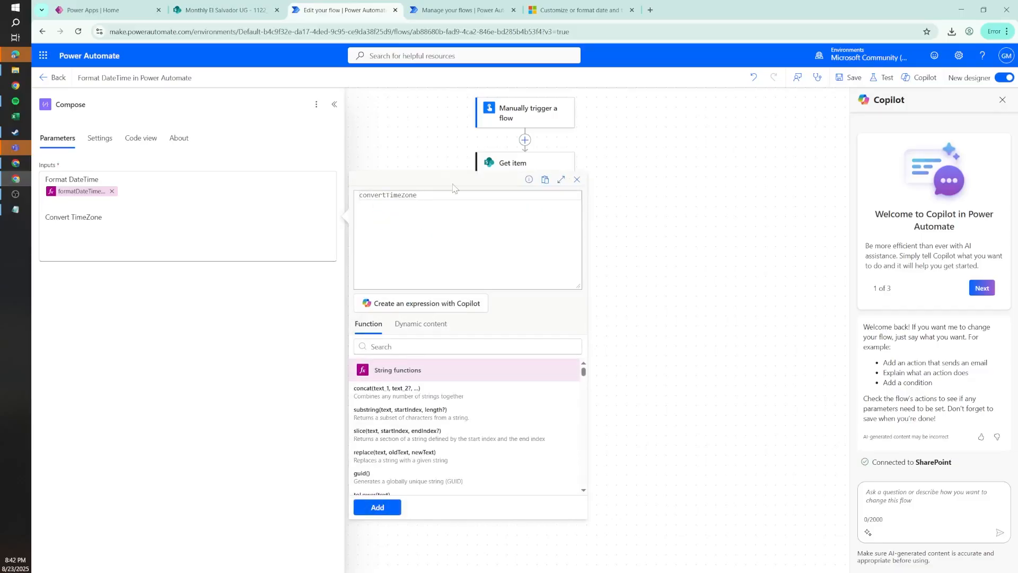
pyautogui.write('(')
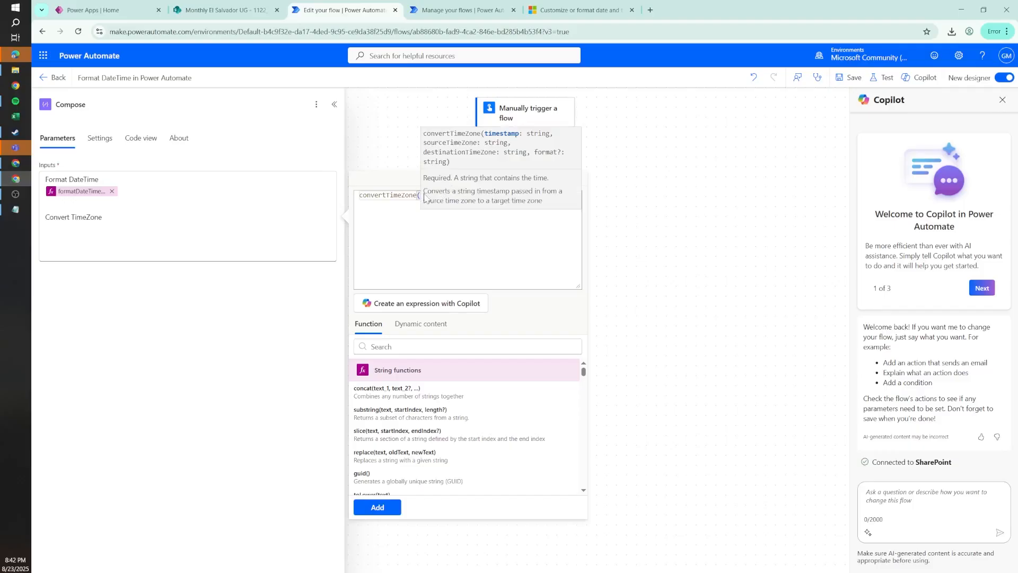
pyautogui.hotkey('ctrl', 'a')
pyautogui.press('BackSpace')
# Start a convertFromUtc expression below the Convert TimeZone label, using Get item's Created as its timestamp
pyautogui.write('conv')
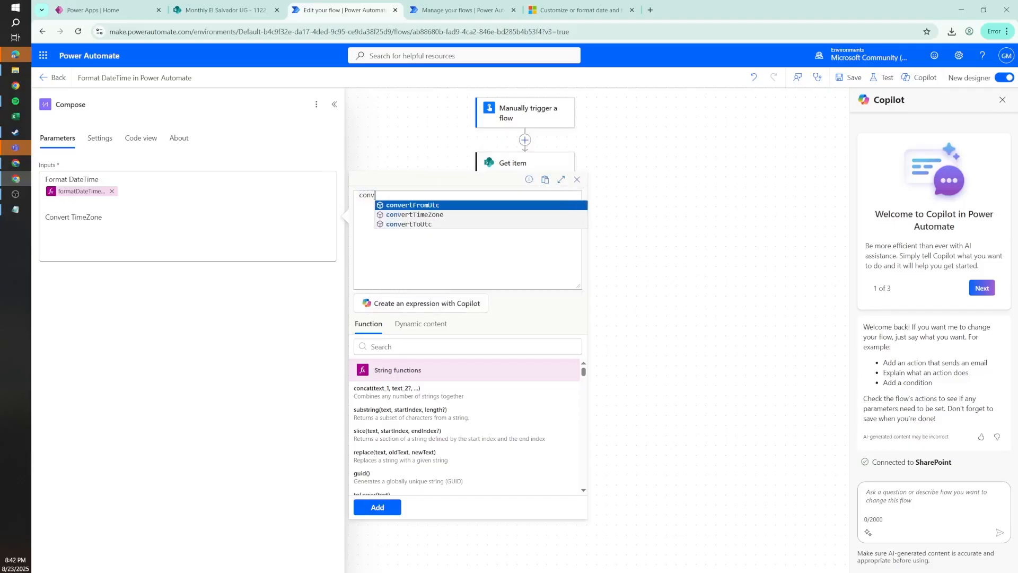
pyautogui.click(429, 206)
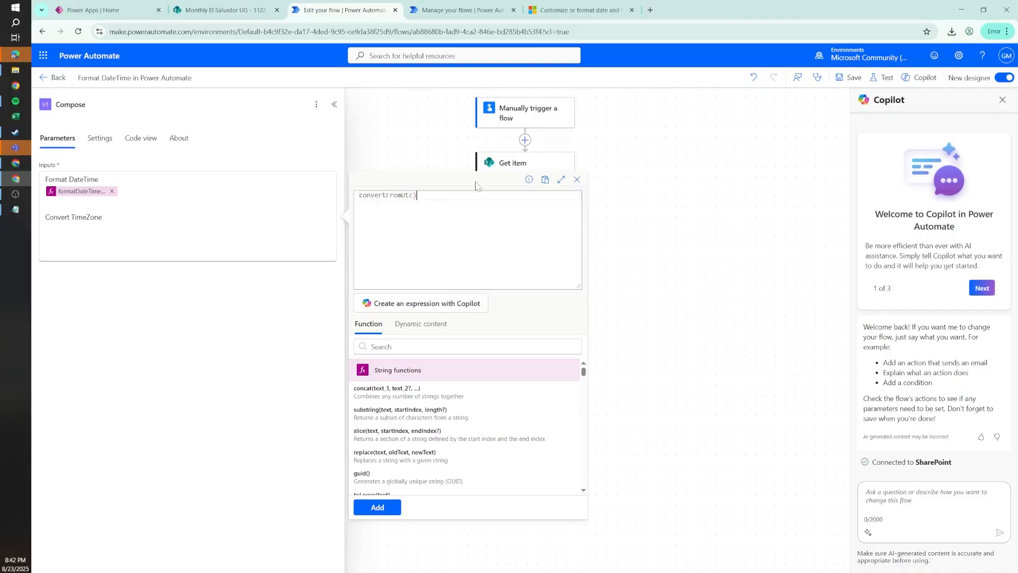
pyautogui.write('(')
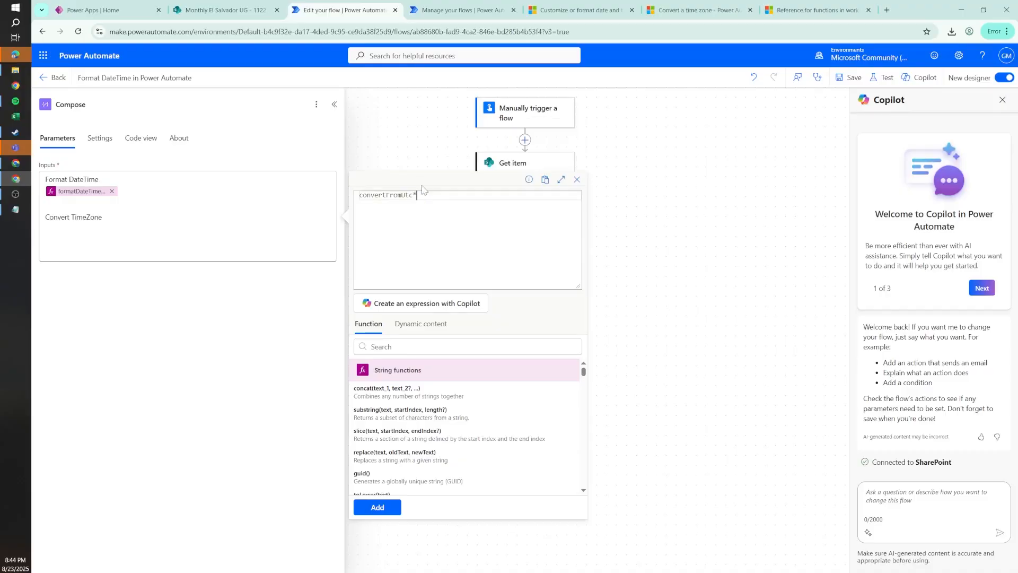
pyautogui.write('(')
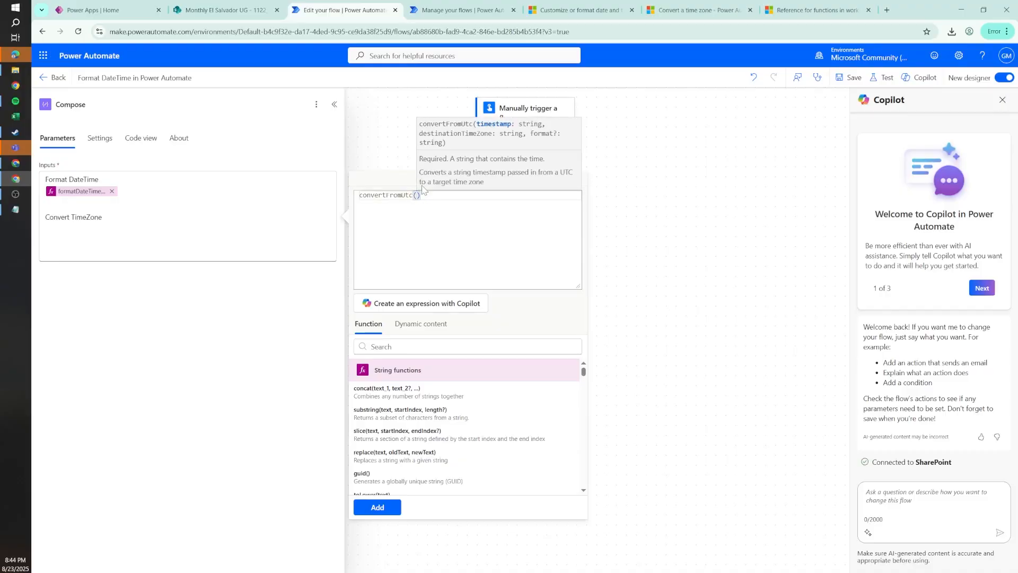
pyautogui.click(419, 325)
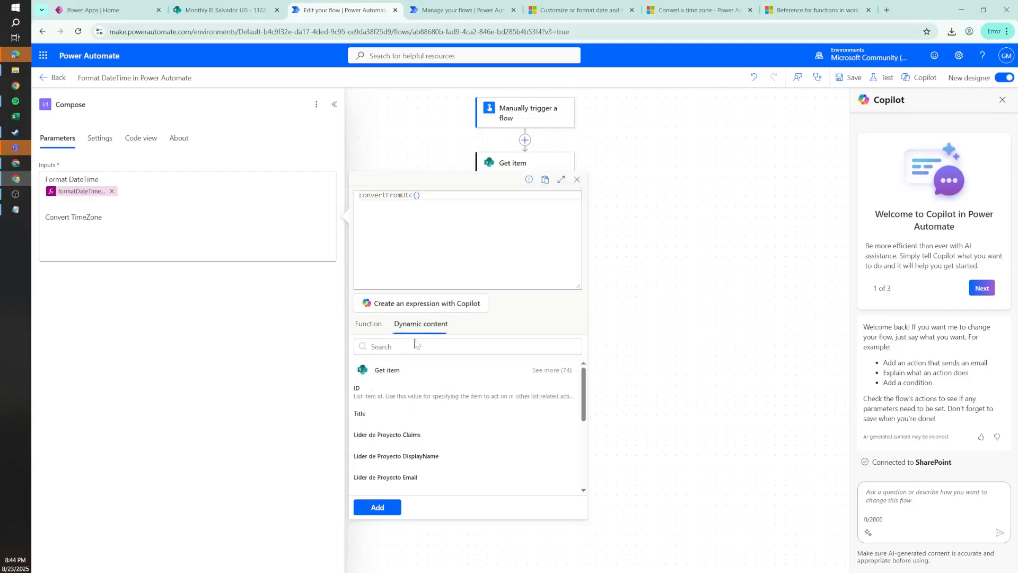
pyautogui.click(417, 346)
pyautogui.write('crea')
pyautogui.click(387, 389)
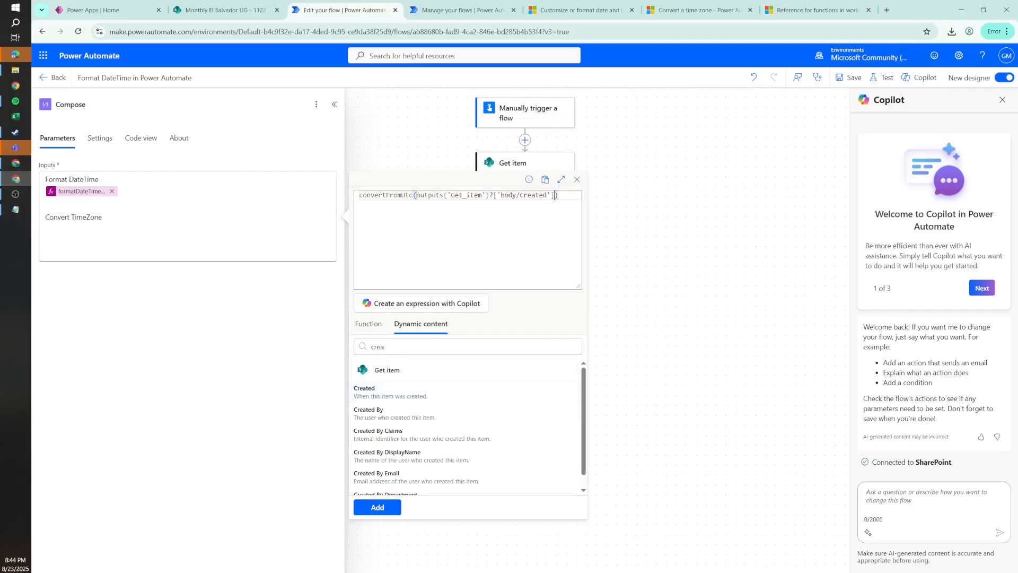
pyautogui.write(',')
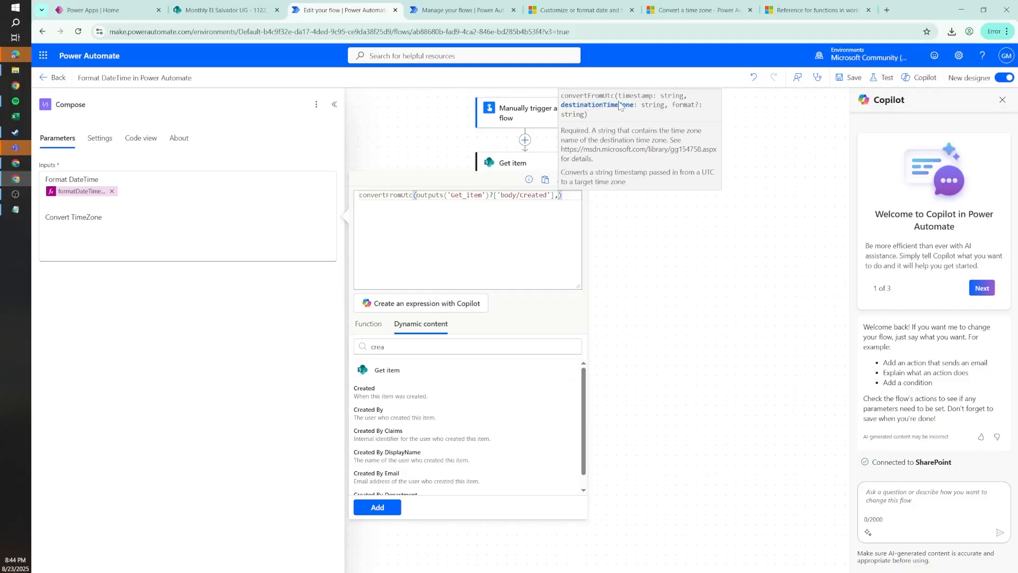
# Open Microsoft's Default Time Zones page from the convertFromUtc reference, search it for -08 and select the time zone name Pacific Standard Time
pyautogui.click(796, 9)
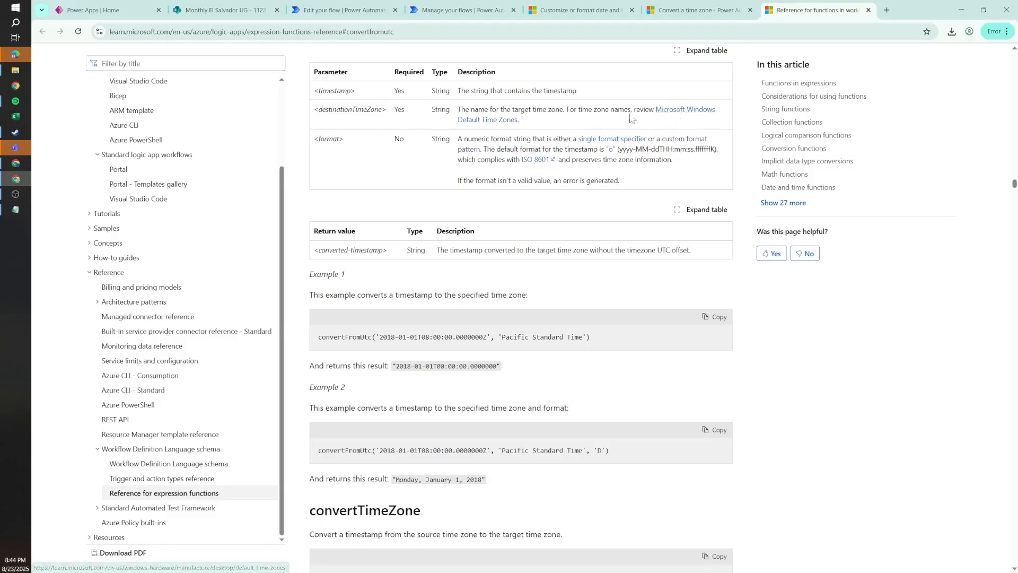
pyautogui.click(698, 110)
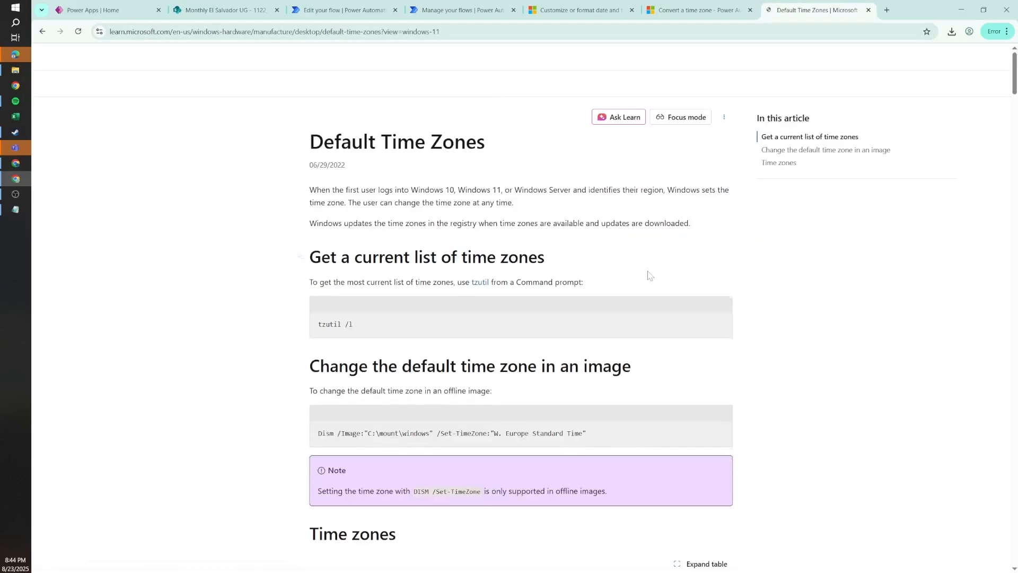
pyautogui.scroll(-8, 620, 356)
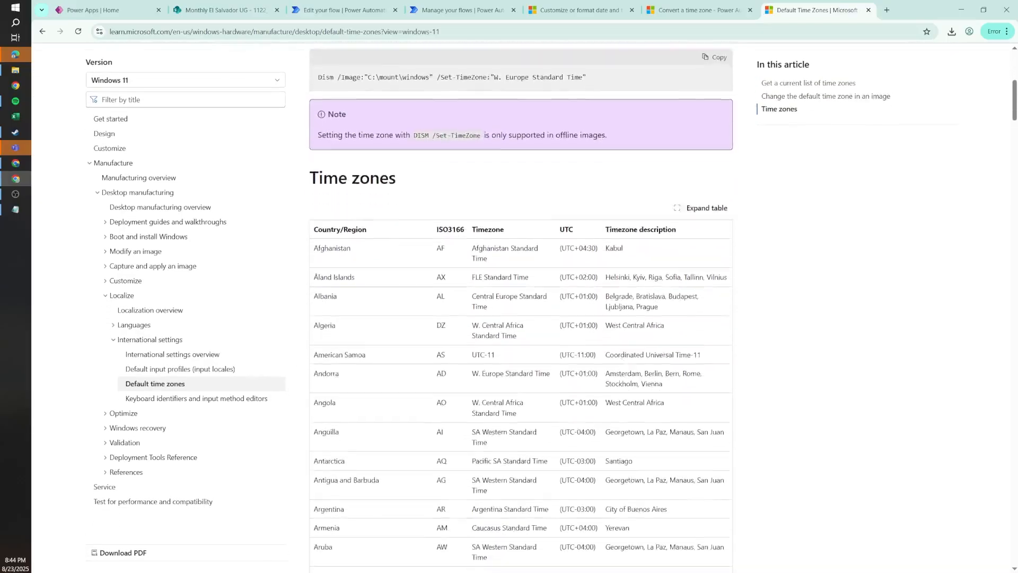
pyautogui.hotkey('ctrl', 'f')
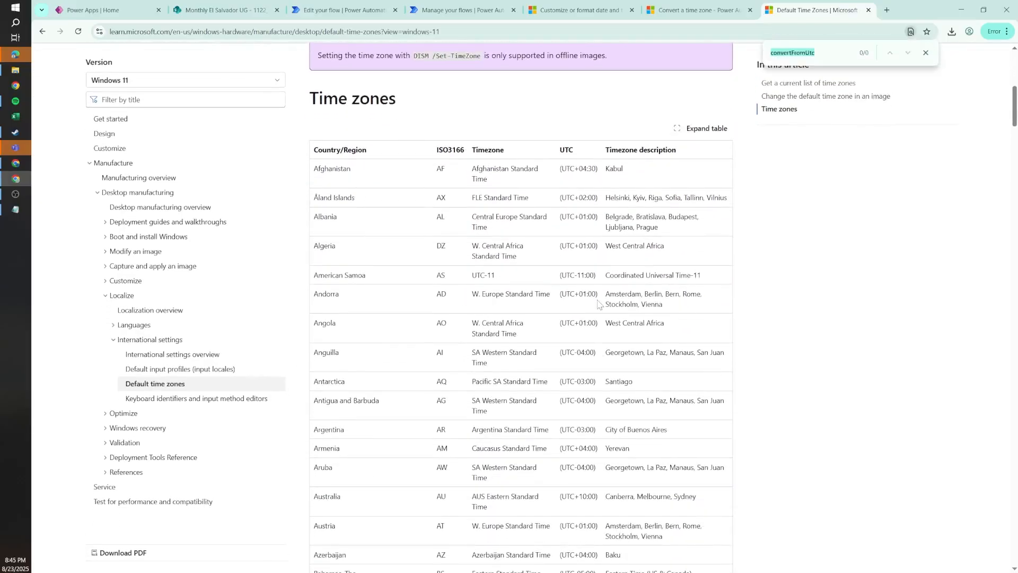
pyautogui.write('-')
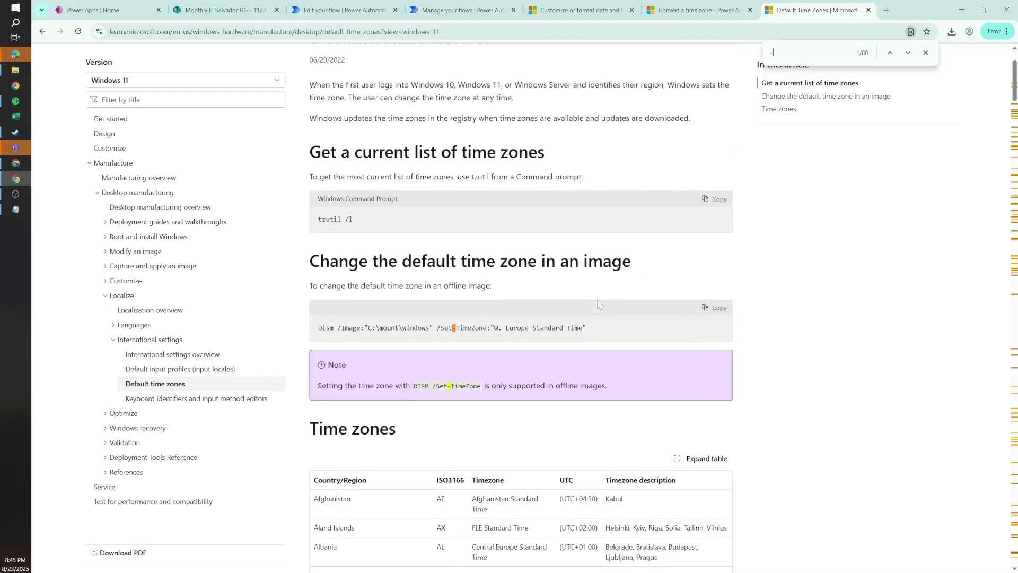
pyautogui.write('08')
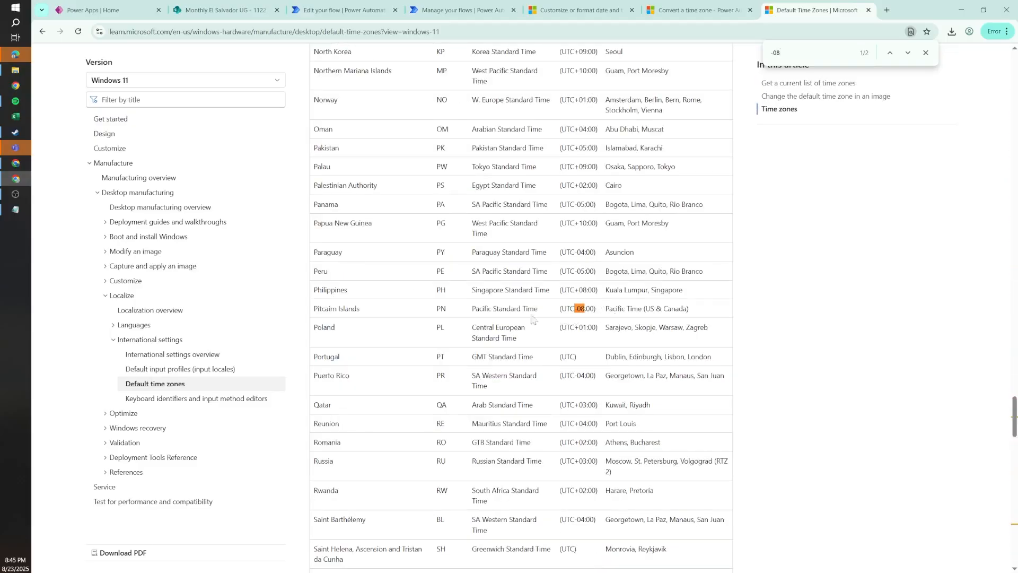
pyautogui.moveTo(472, 308); pyautogui.dragTo(537, 308)
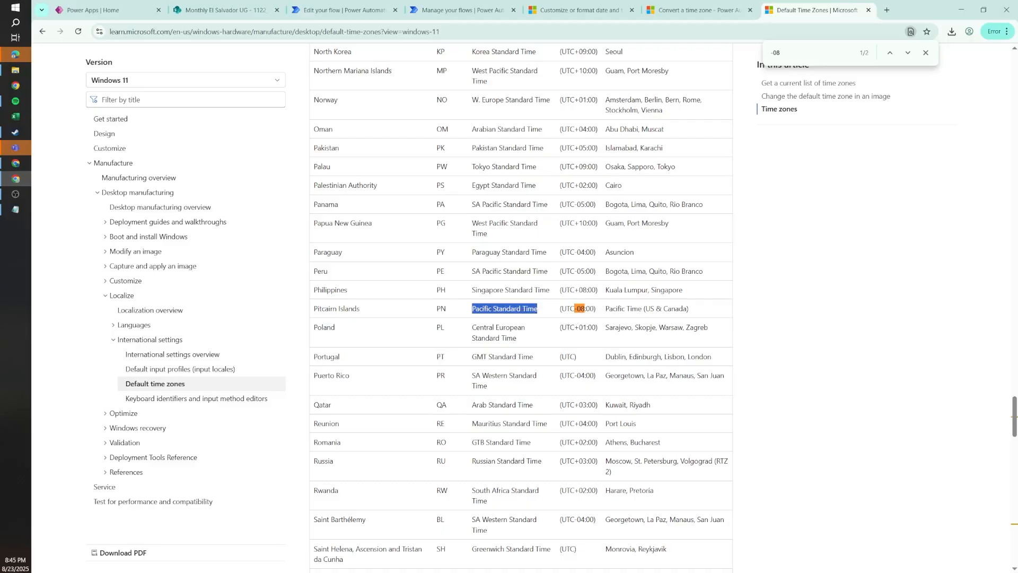
pyautogui.moveTo(1011, 415); pyautogui.dragTo(993, 97)
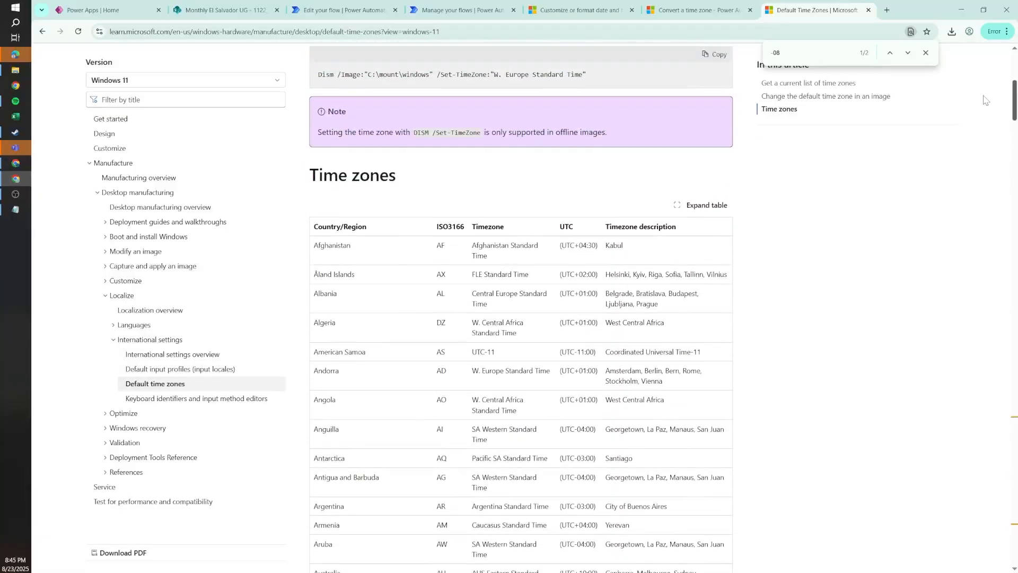
# Back in the flow, set convertFromUtc's destination time zone to 'Pacific Standard Time' and add the expression to the Compose inputs
pyautogui.click(301, 5)
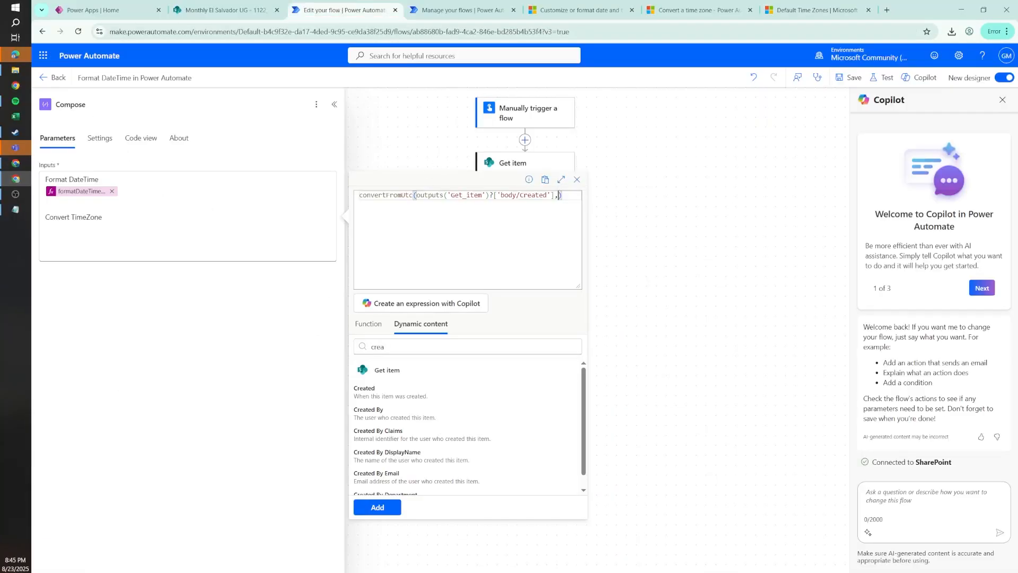
pyautogui.write('--')
pyautogui.press('BackSpace')
pyautogui.press('BackSpace')
pyautogui.write("'Pacific Standard Time'")
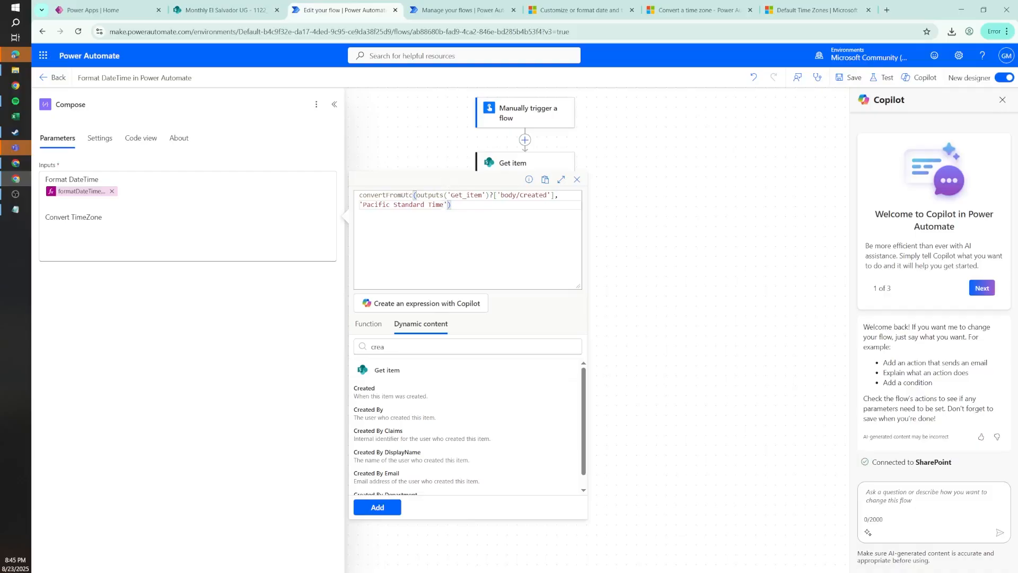
pyautogui.click(378, 507)
# Extend the existing label to "Convert TimeZone fromUTC" and add a separate "Convert TimeZone" label below the convertFromUtc expression
pyautogui.write('fromUTC')
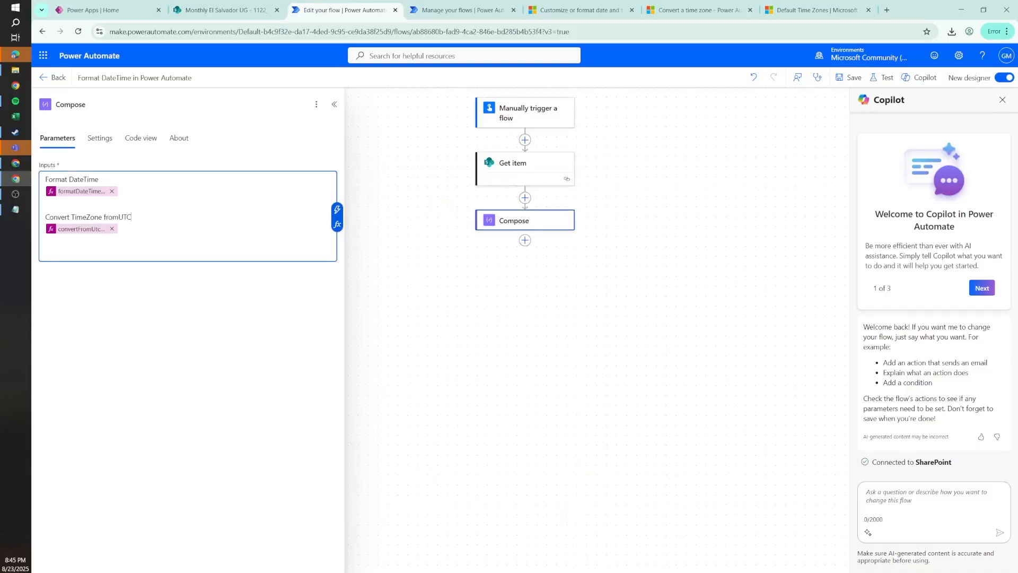
pyautogui.moveTo(132, 217); pyautogui.dragTo(45, 217)
pyautogui.hotkey('ctrl', 'c')
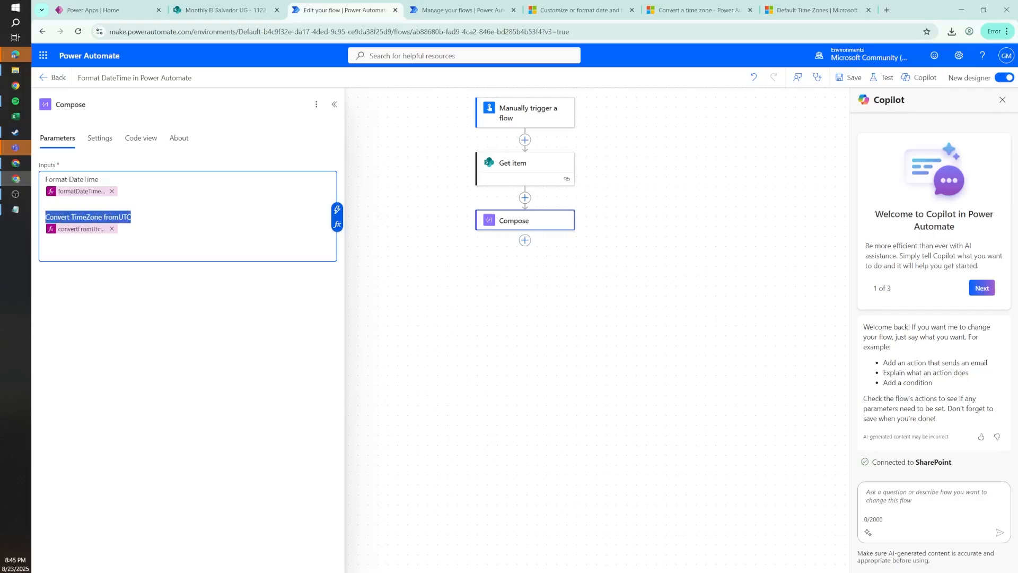
pyautogui.click(119, 229)
pyautogui.press('Return')
pyautogui.hotkey('ctrl', 'v')
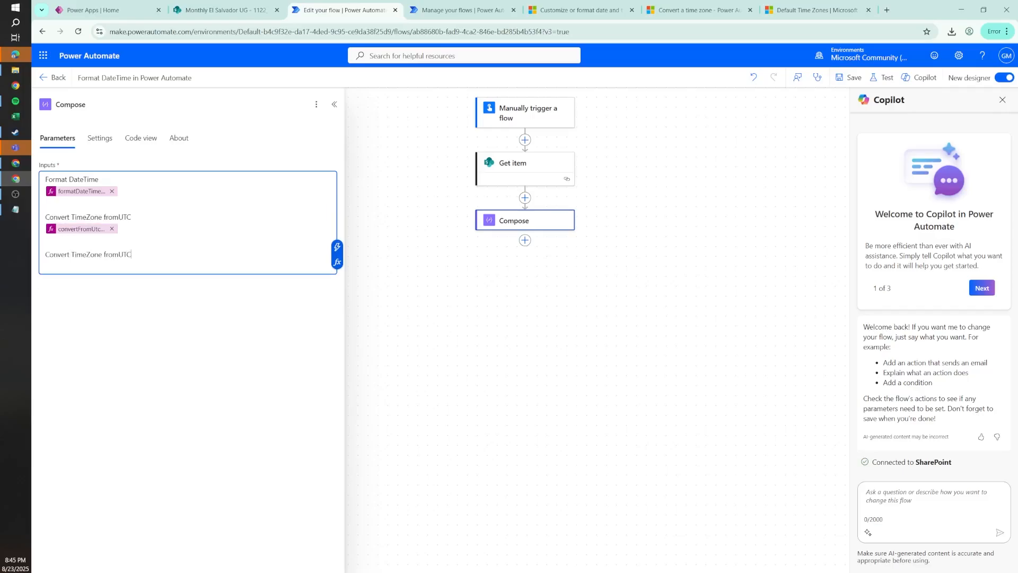
pyautogui.hotkey('ctrl', 'shift', 'Left')
pyautogui.press('BackSpace')
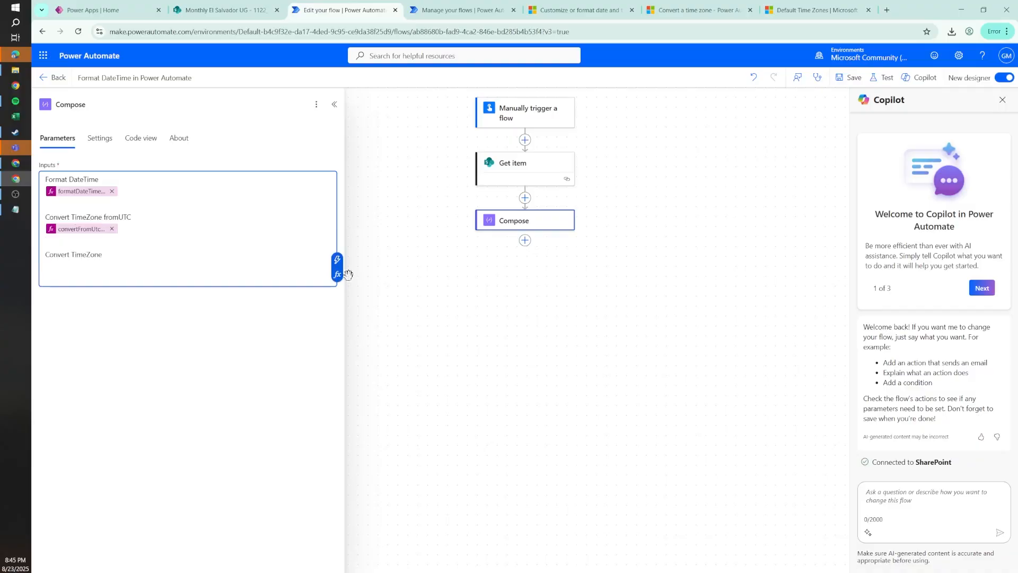
# Start a convertTimeZone expression below the new Convert TimeZone label, using Get item's Created as its timestamp
pyautogui.click(338, 271)
pyautogui.write('conv')
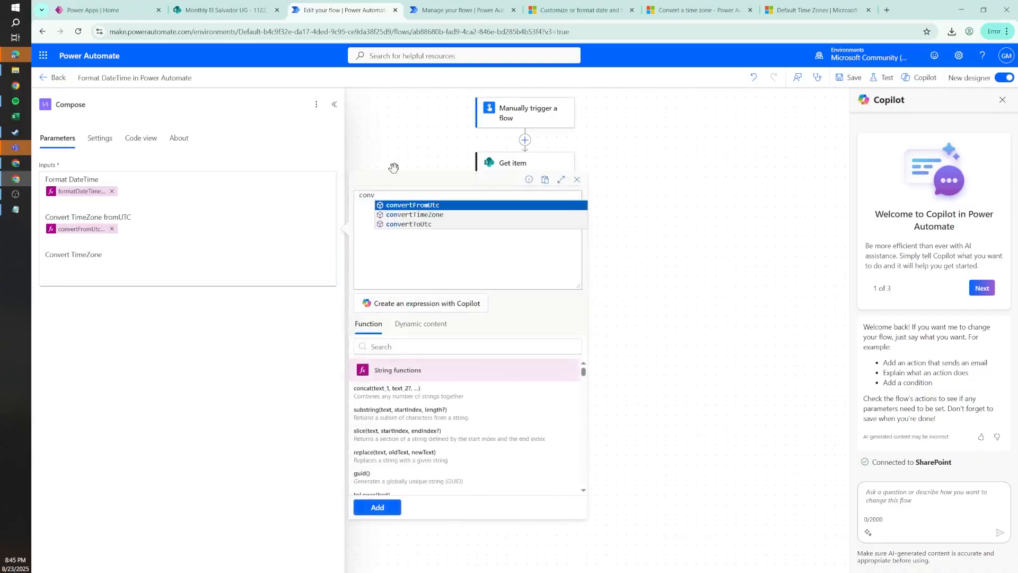
pyautogui.click(433, 215)
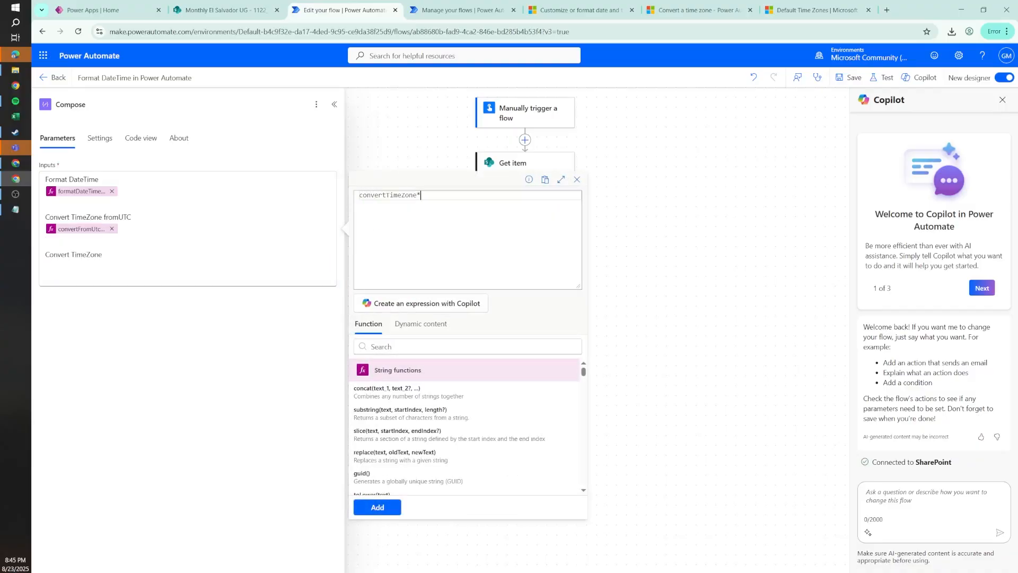
pyautogui.write('(')
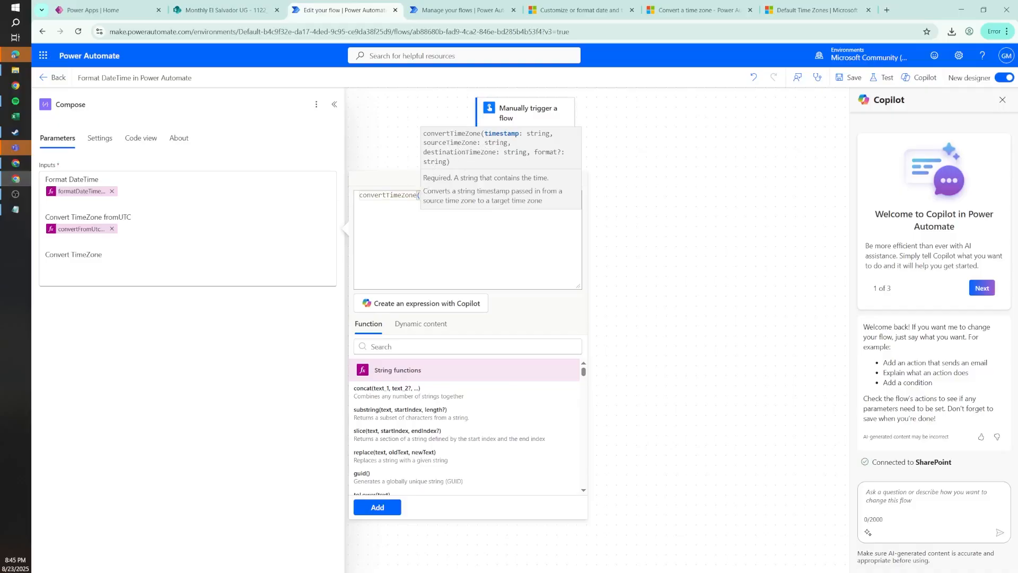
pyautogui.click(424, 325)
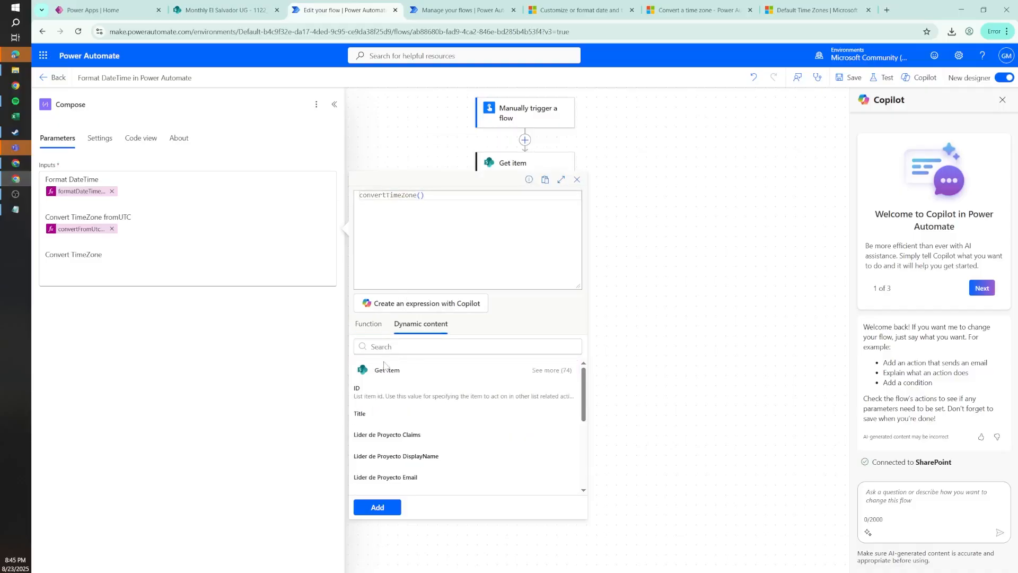
pyautogui.write('crea')
pyautogui.click(379, 394)
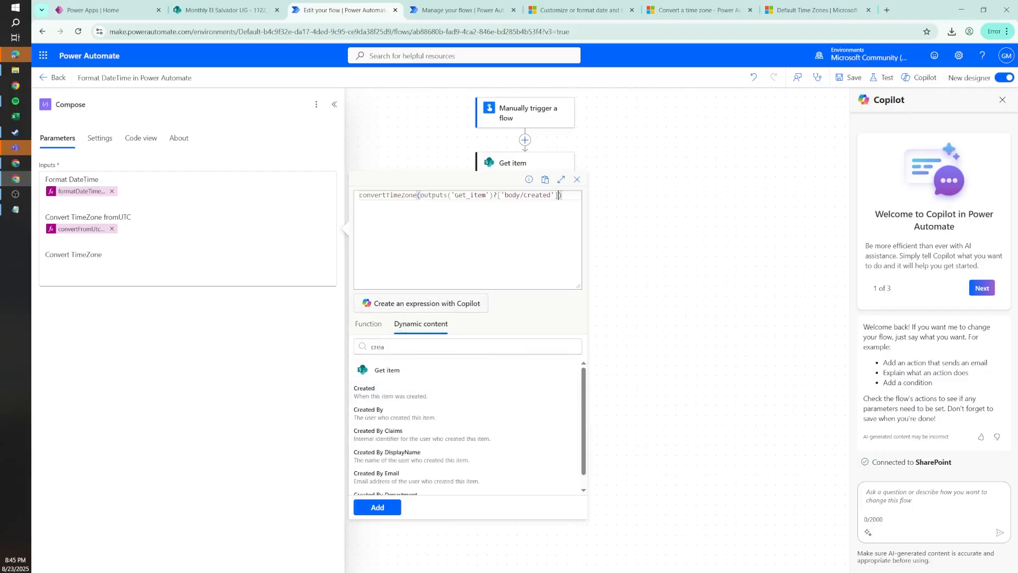
pyautogui.write(',')
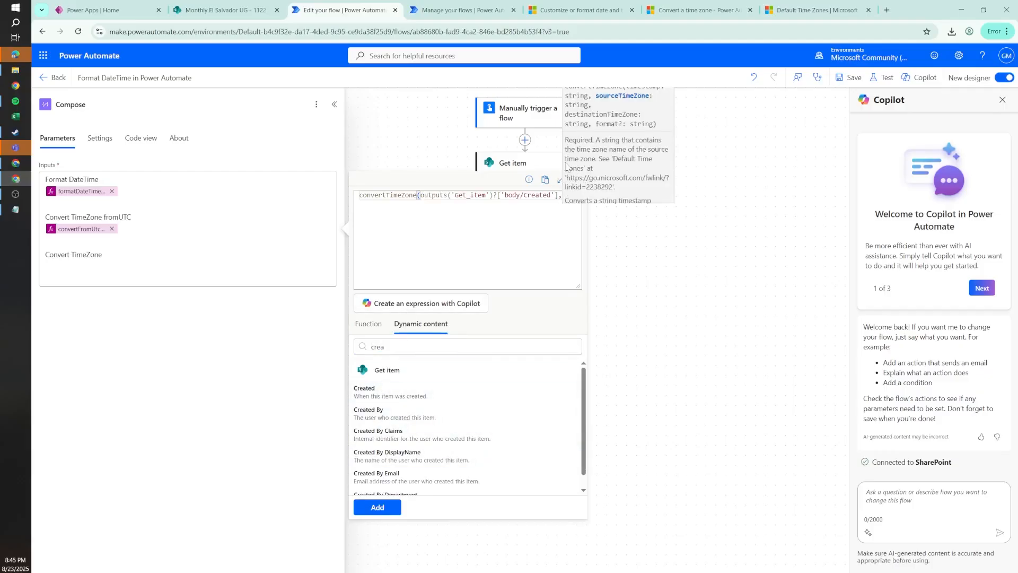
# Set the convertTimeZone expression's source time zone to 'UTC' and leave it ready for the destination argument
pyautogui.click(559, 196)
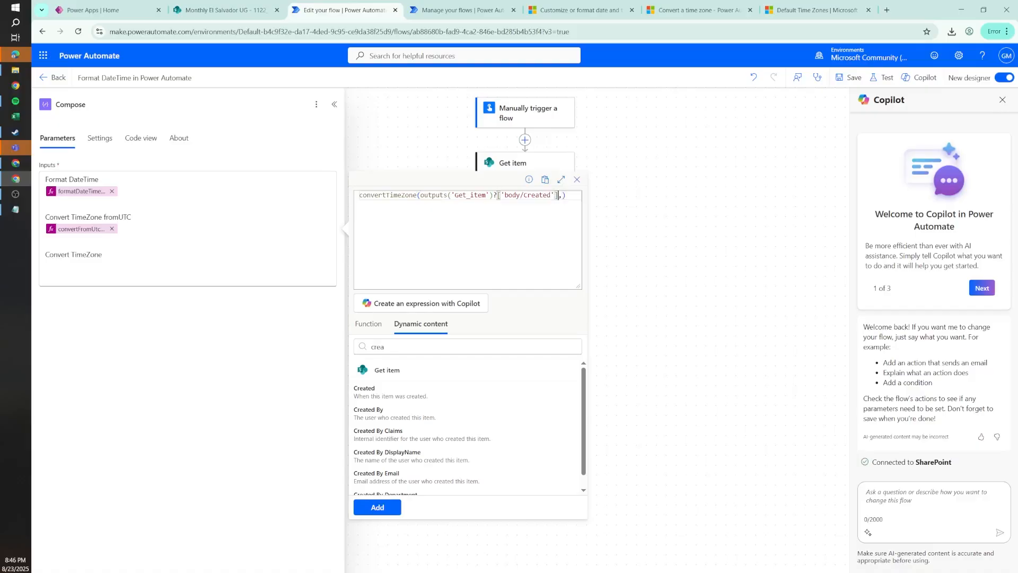
pyautogui.press('Right')
pyautogui.write('--')
pyautogui.press('BackSpace')
pyautogui.press('BackSpace')
pyautogui.write("'UTC")
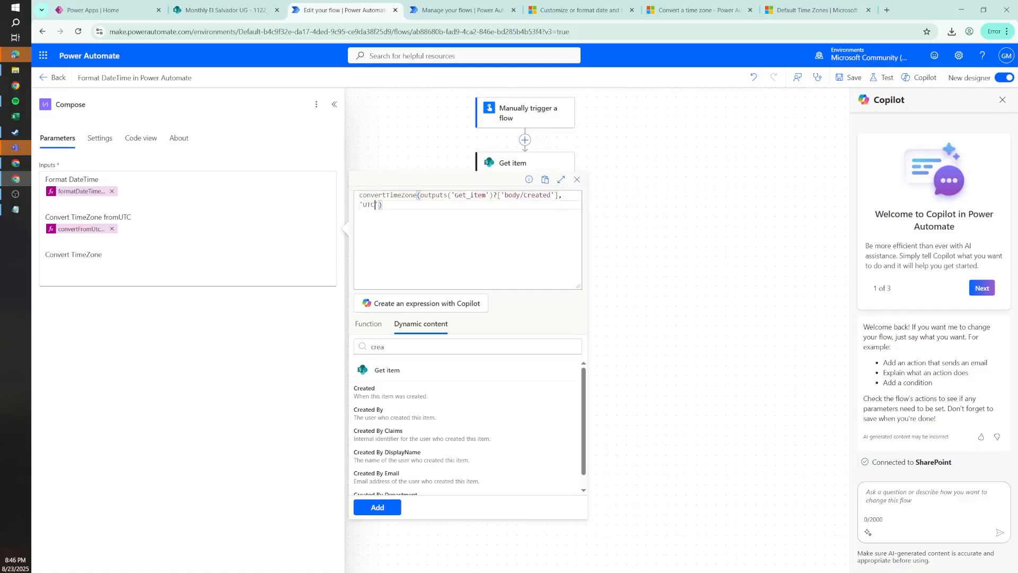
pyautogui.write("',")
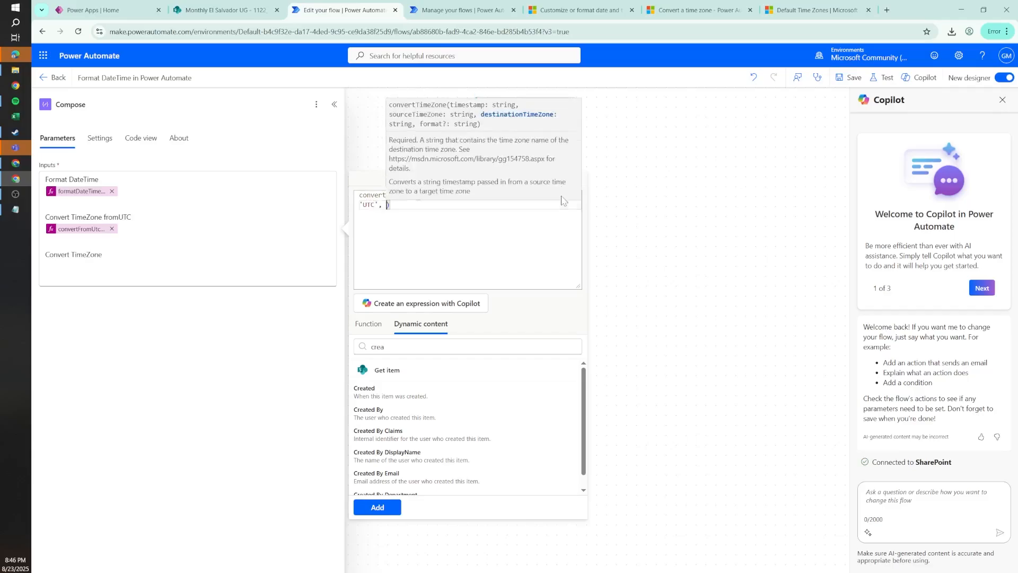
# Search the Default Time Zones page for -06 and copy the time zone name Central America Standard Time
pyautogui.click(812, 10)
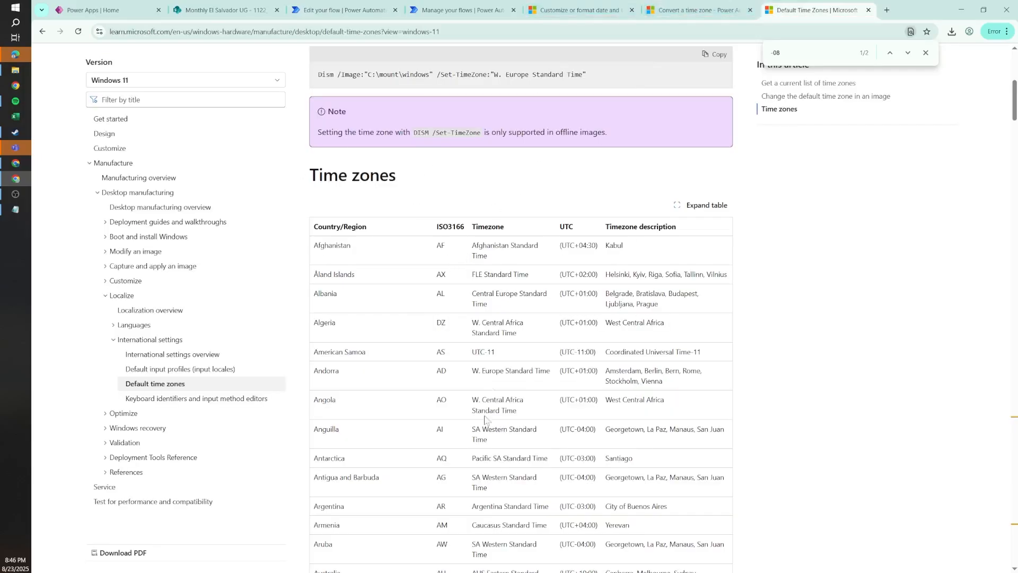
pyautogui.scroll(-8, 521, 307)
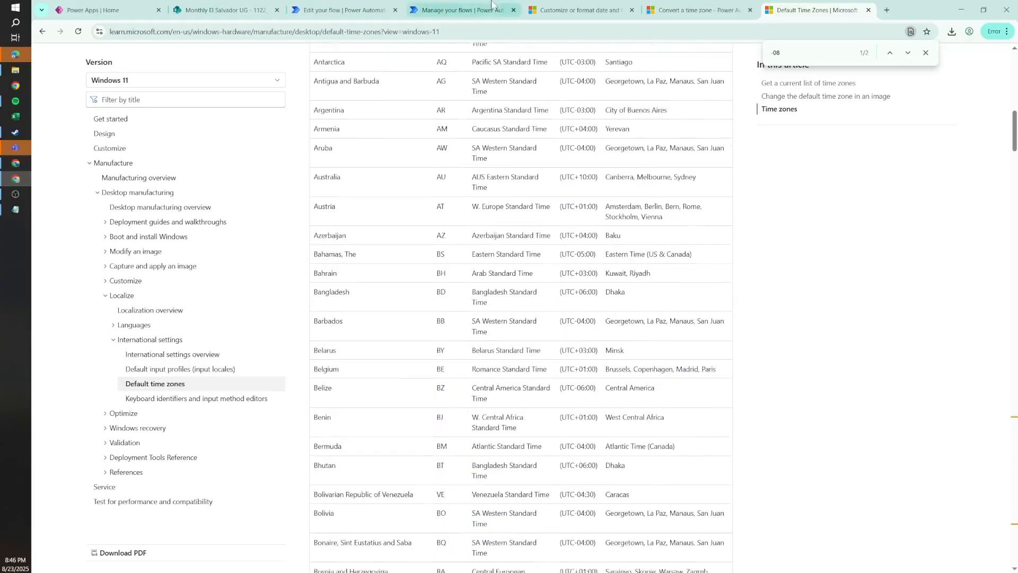
pyautogui.scroll(5, 497, 264)
pyautogui.click(366, 9)
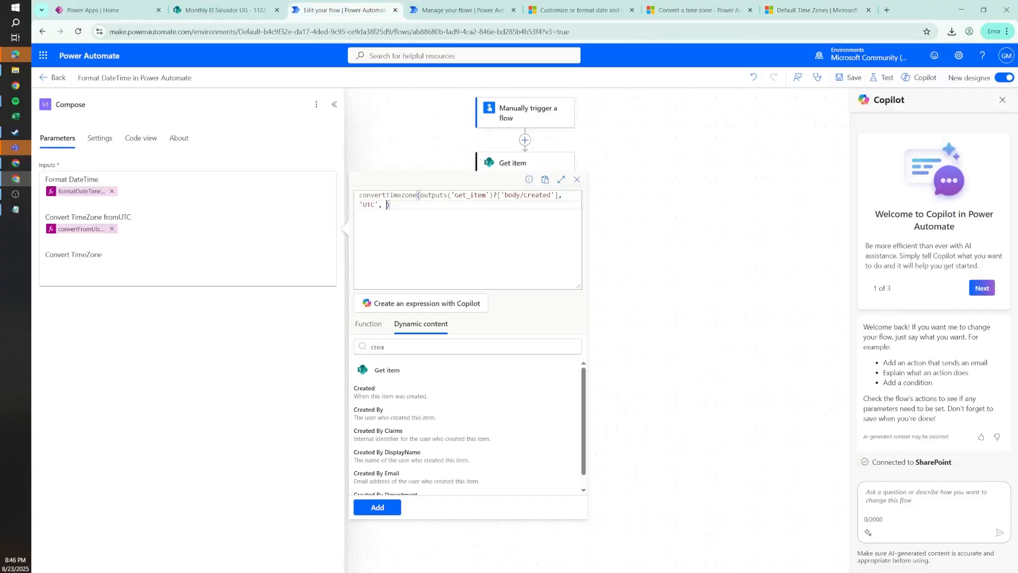
pyautogui.write('-')
pyautogui.click(796, 8)
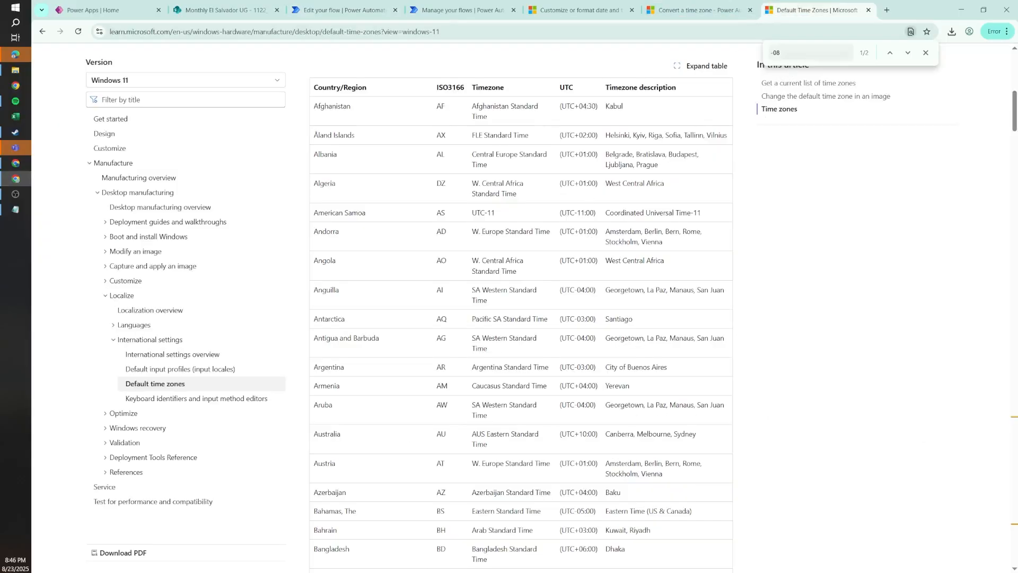
pyautogui.write('6')
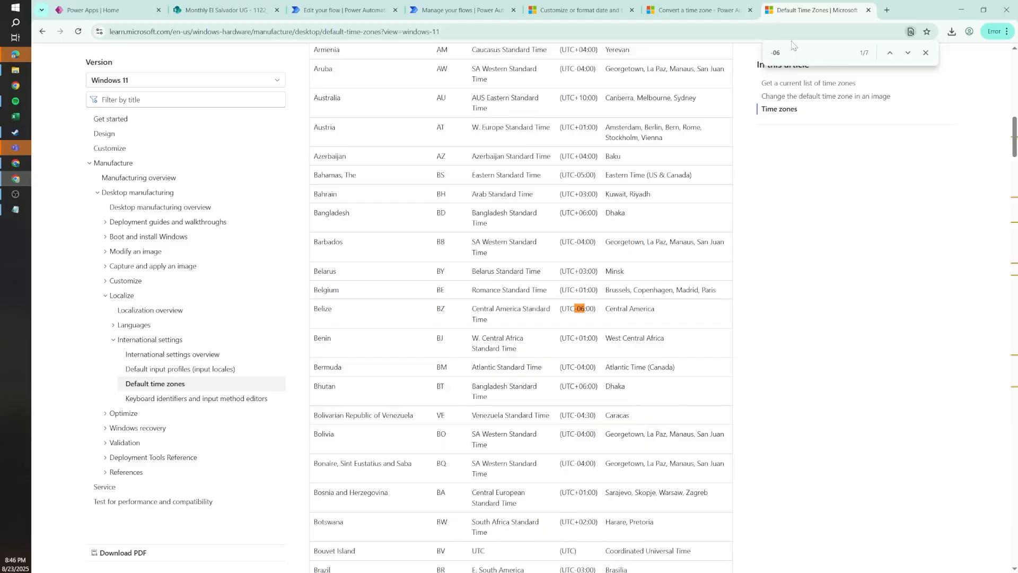
pyautogui.tripleClick(488, 320)
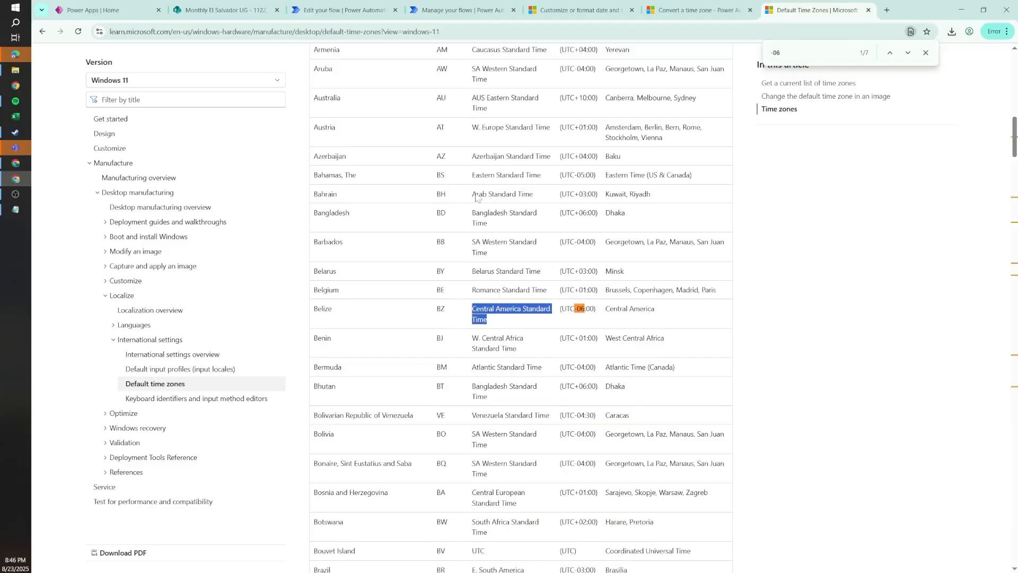
# Set convertTimeZone's destination time zone to 'Central America Standard Time' and add the expression to the Compose inputs
pyautogui.click(458, 11)
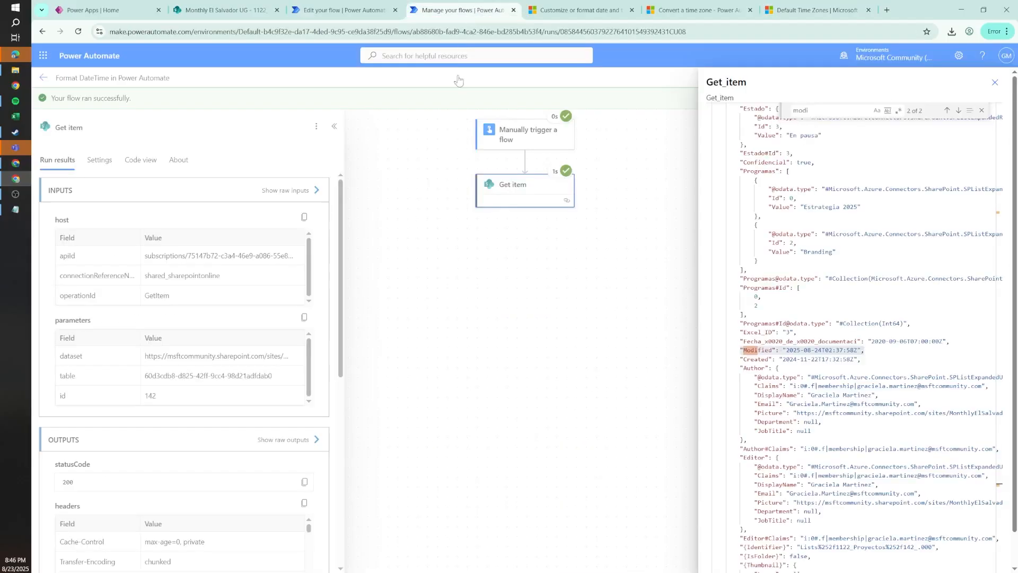
pyautogui.click(345, 10)
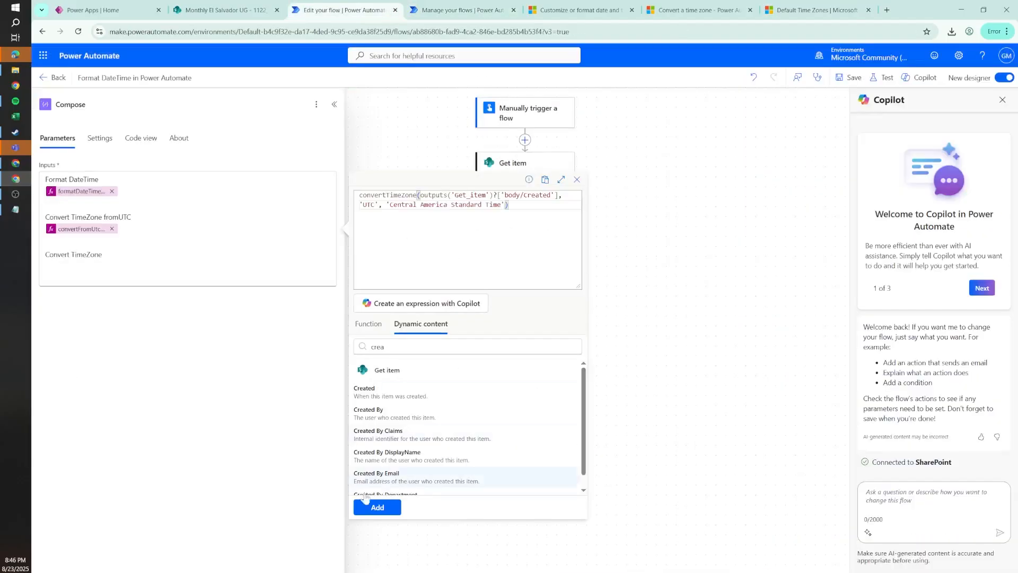
pyautogui.click(378, 507)
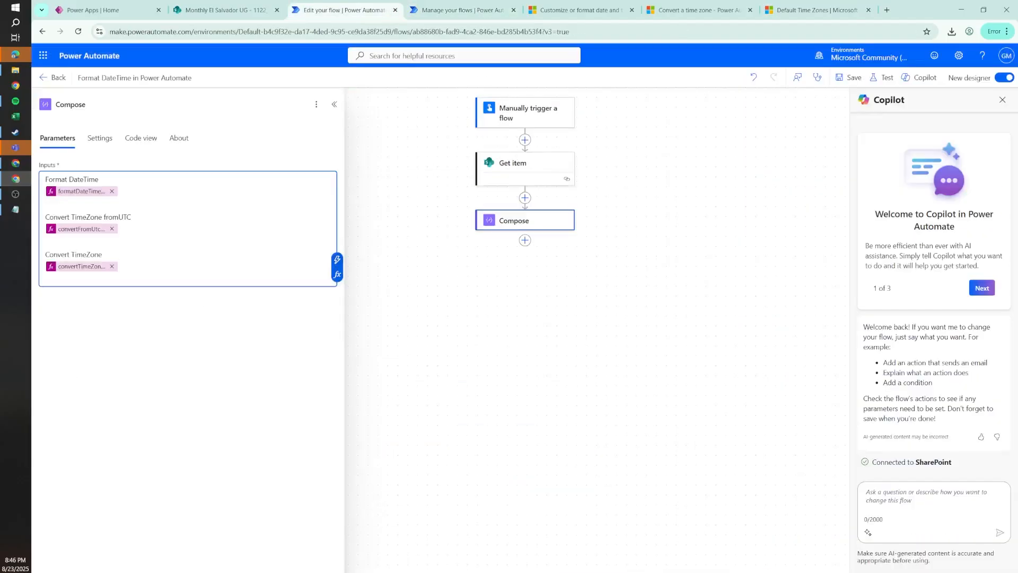
# Save the flow, then resubmit the previous run and open the Compose action's run results
pyautogui.click(850, 77)
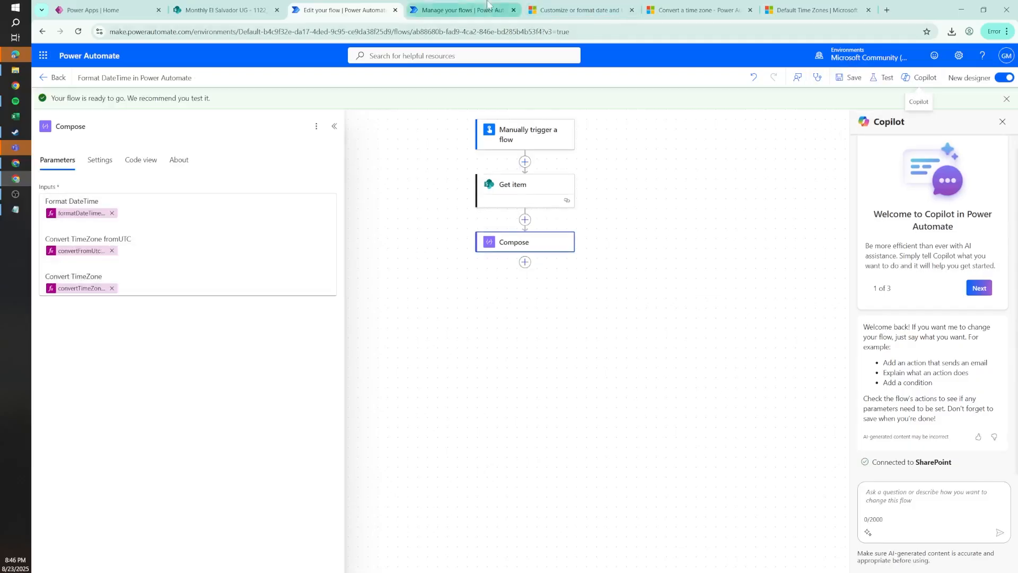
pyautogui.click(460, 10)
pyautogui.click(815, 77)
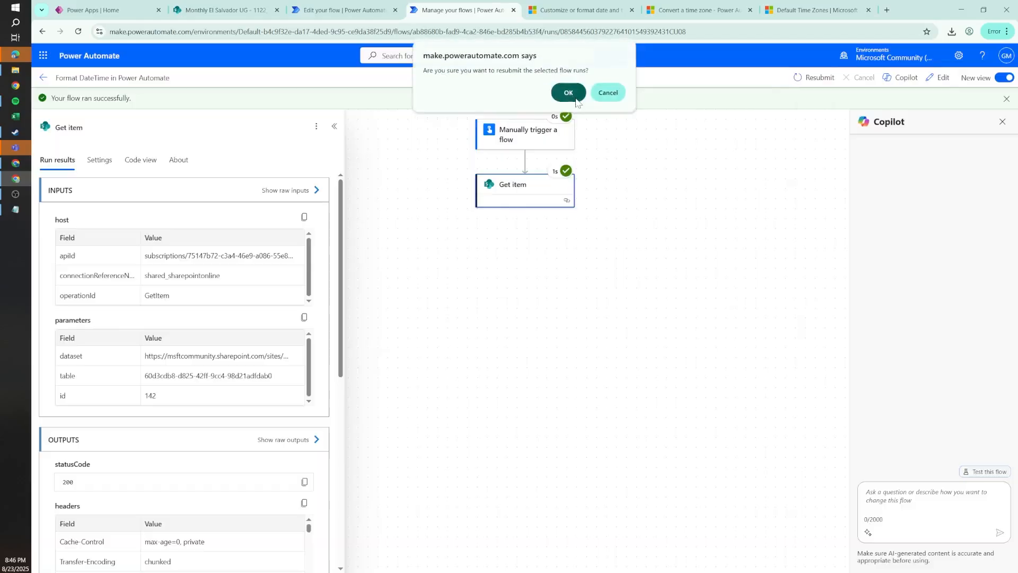
pyautogui.click(568, 93)
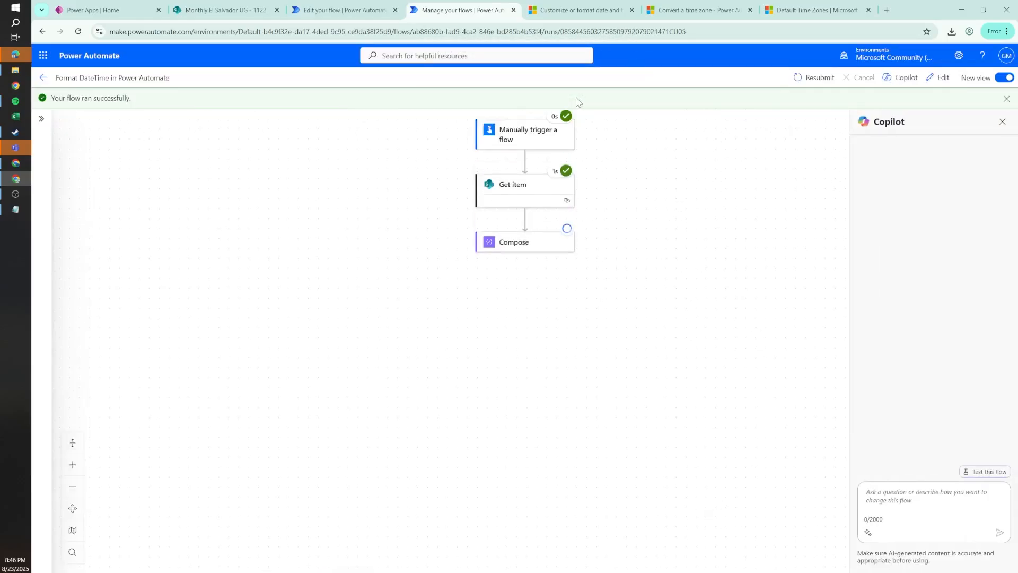
pyautogui.click(532, 243)
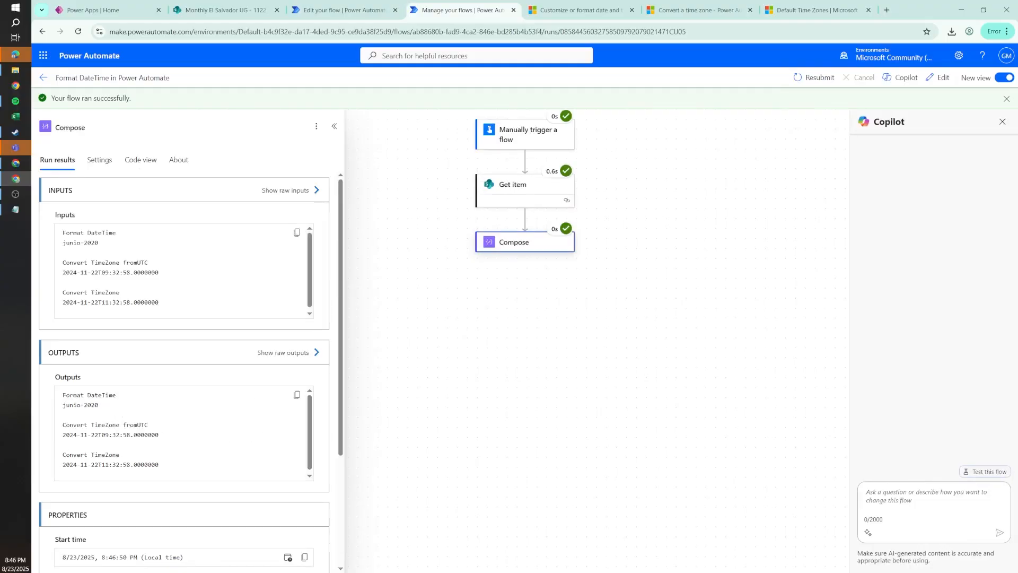
# Examine the Compose outputs under Format DateTime, Convert TimeZone fromUTC and Convert TimeZone
pyautogui.moveTo(66, 395); pyautogui.dragTo(87, 405)
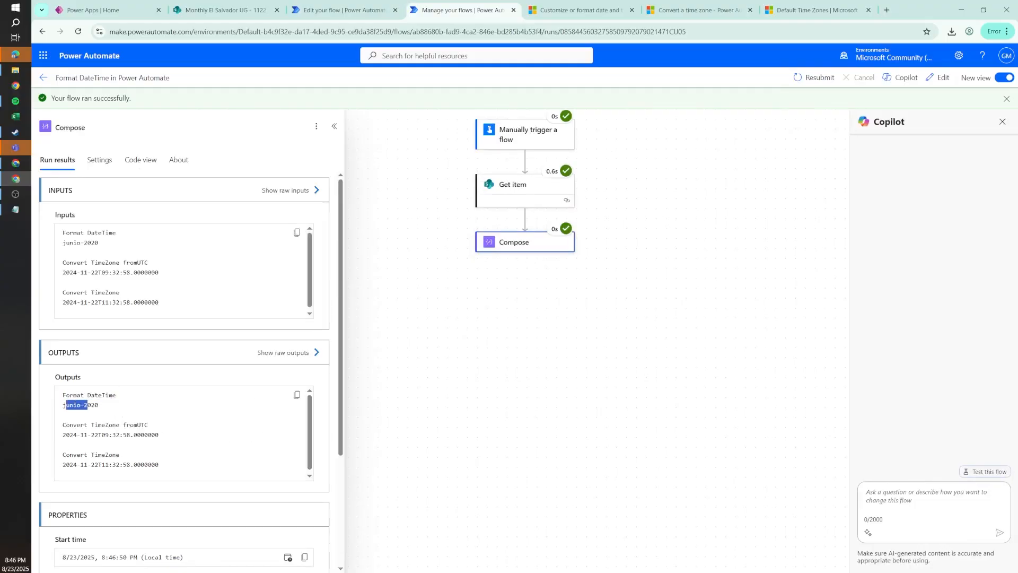
pyautogui.click(90, 408)
pyautogui.moveTo(105, 406); pyautogui.dragTo(65, 406)
pyautogui.click(66, 406)
pyautogui.click(63, 405)
pyautogui.click(83, 406)
pyautogui.click(66, 412)
pyautogui.moveTo(69, 425); pyautogui.dragTo(141, 425)
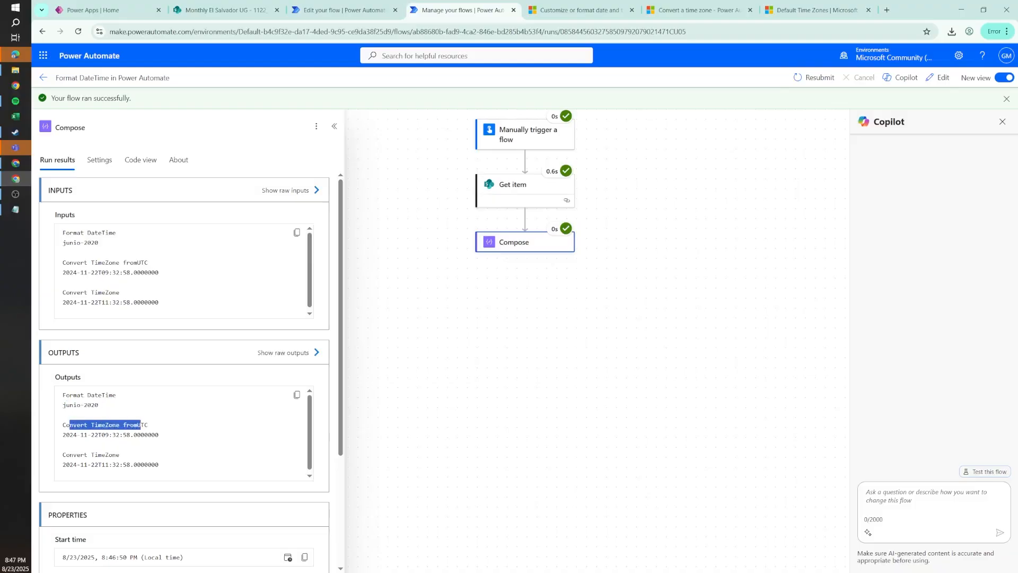
pyautogui.click(141, 426)
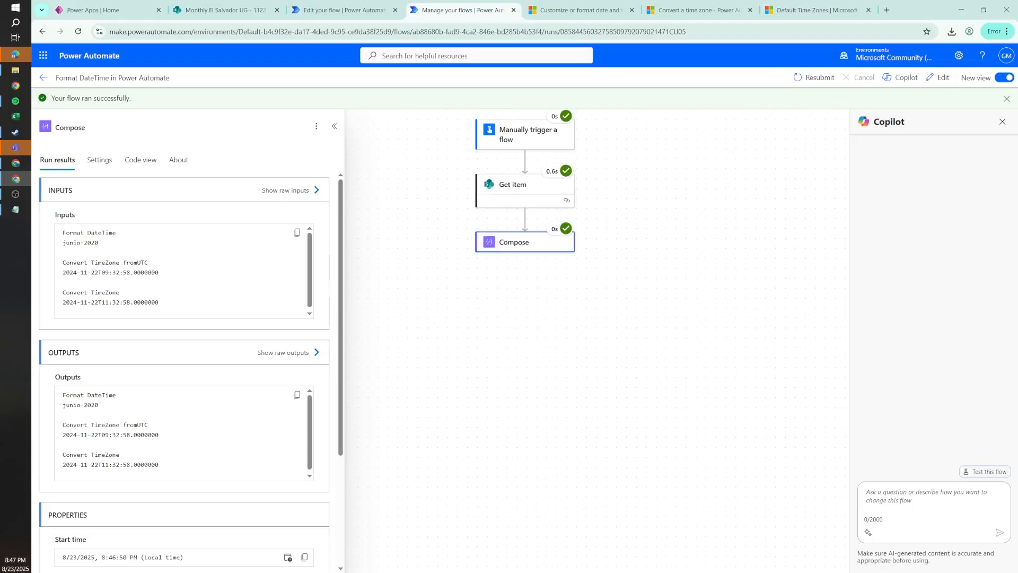
pyautogui.moveTo(160, 437); pyautogui.dragTo(62, 438)
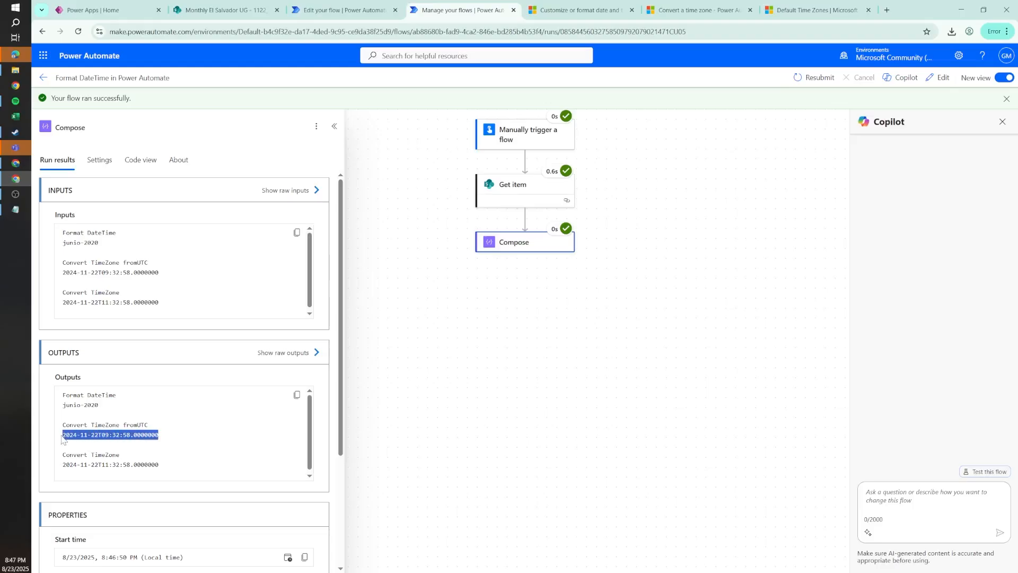
pyautogui.click(69, 437)
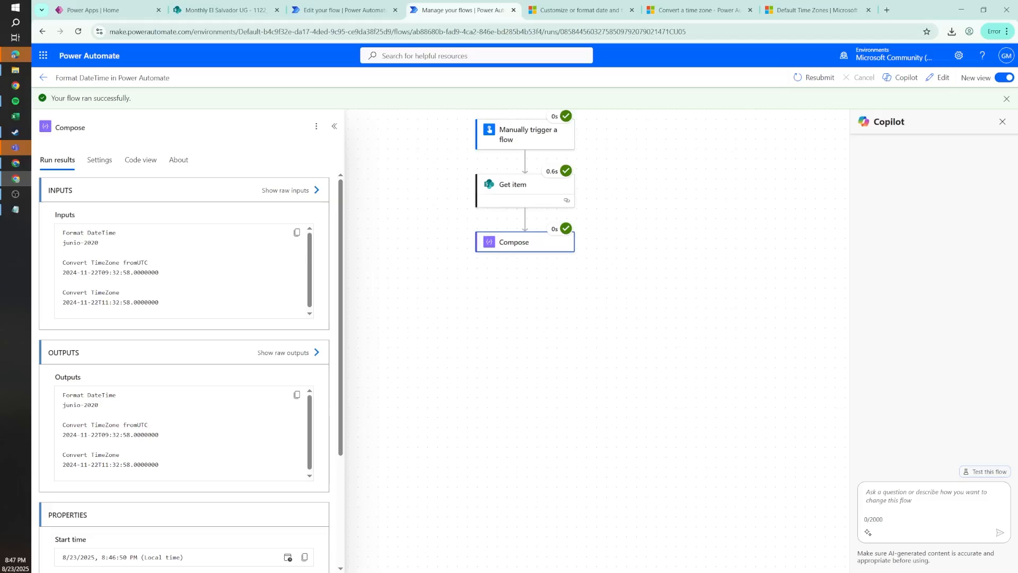
pyautogui.moveTo(161, 465); pyautogui.dragTo(63, 469)
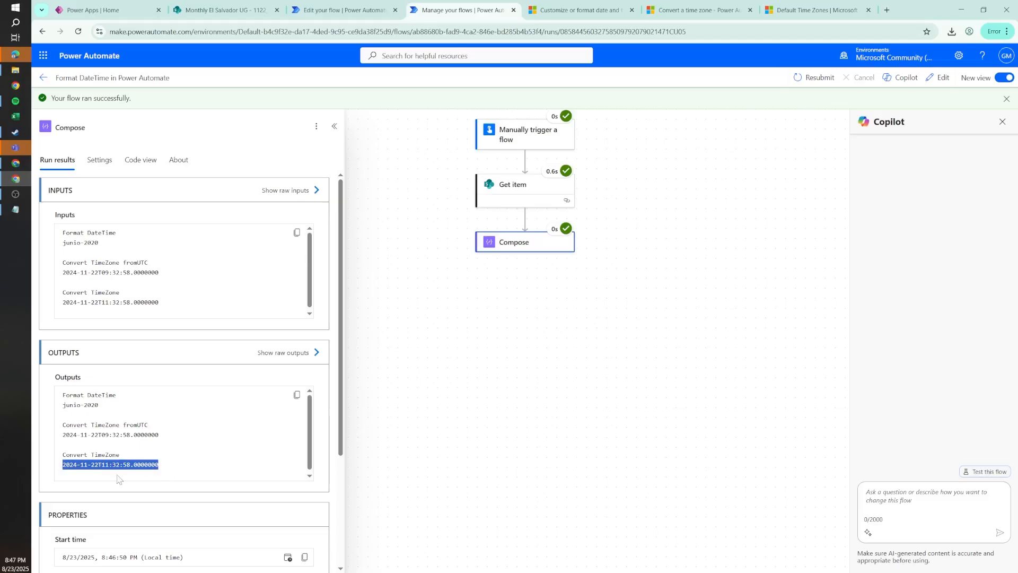
pyautogui.click(100, 454)
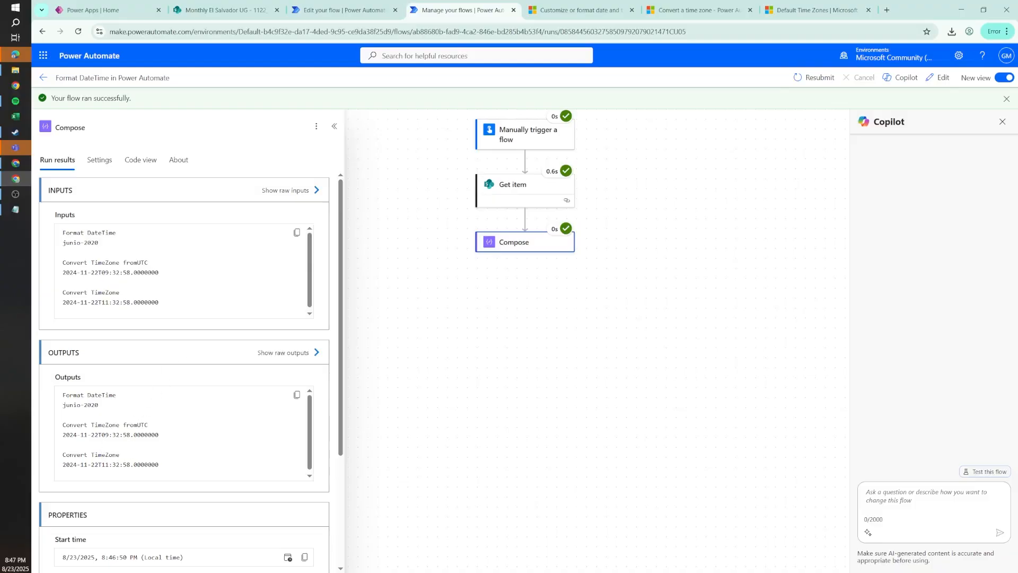
pyautogui.moveTo(161, 435); pyautogui.dragTo(58, 439)
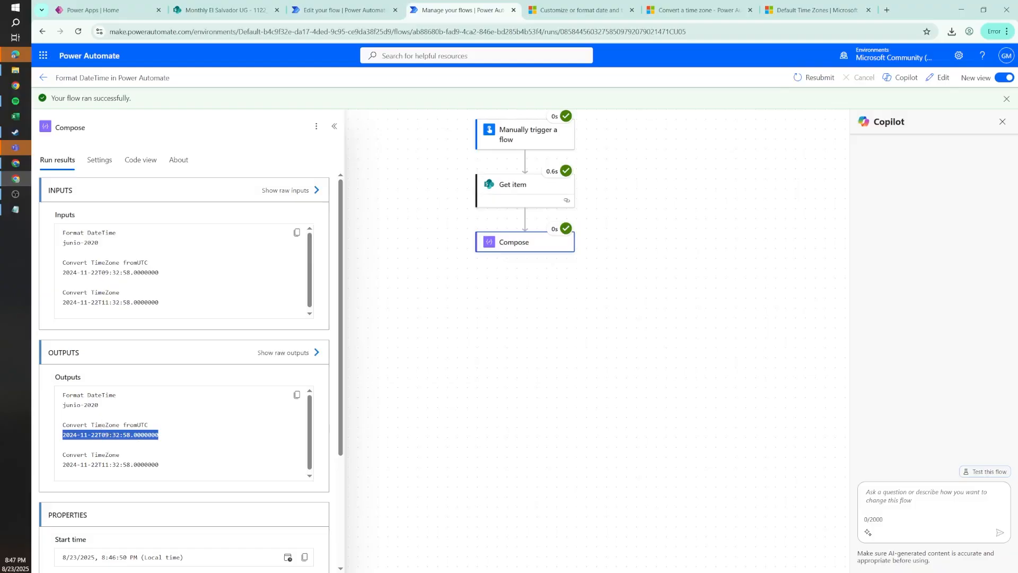
# Reopen the formatDateTime expression in the flow's Compose inputs and consult the date formatting article and the sample dates in Notepad
pyautogui.click(324, 10)
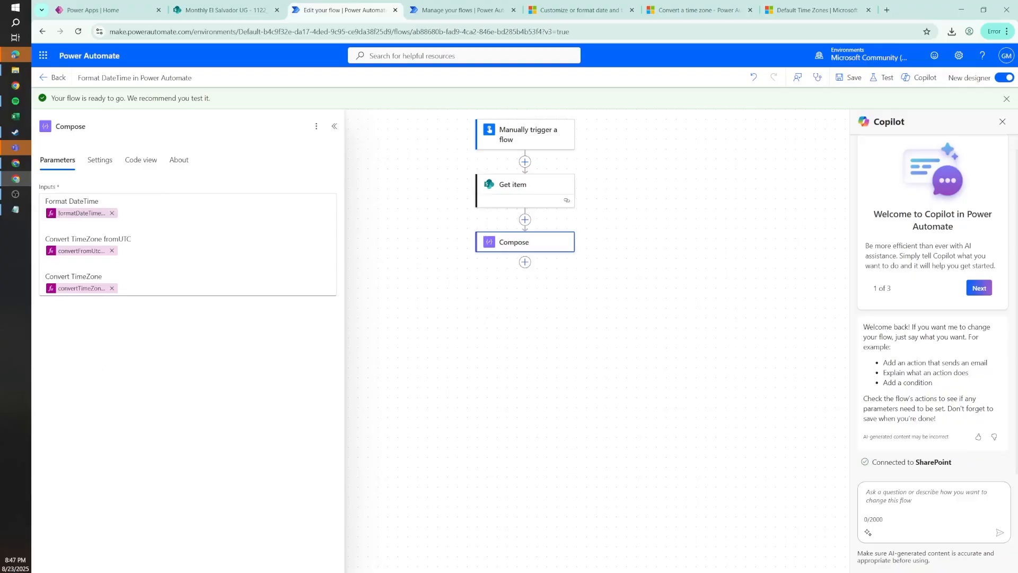
pyautogui.click(80, 213)
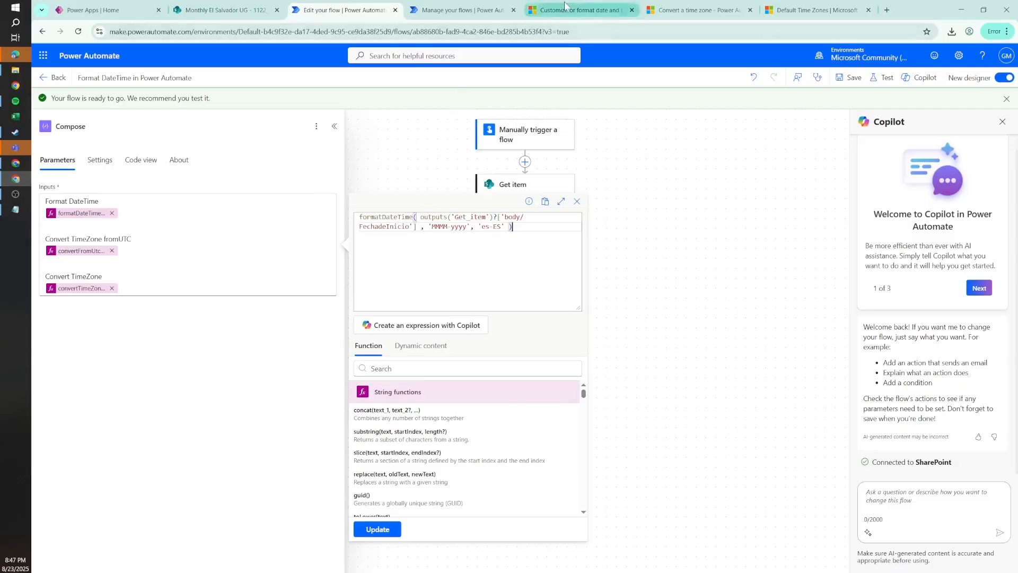
pyautogui.click(578, 10)
pyautogui.scroll(-3, 562, 260)
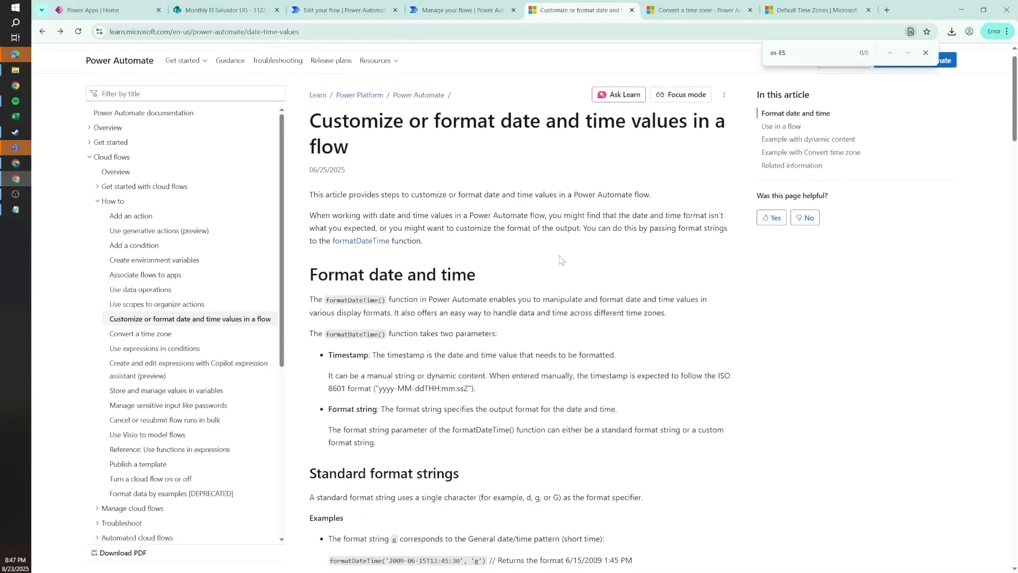
pyautogui.scroll(4, 562, 260)
pyautogui.scroll(-5, 562, 260)
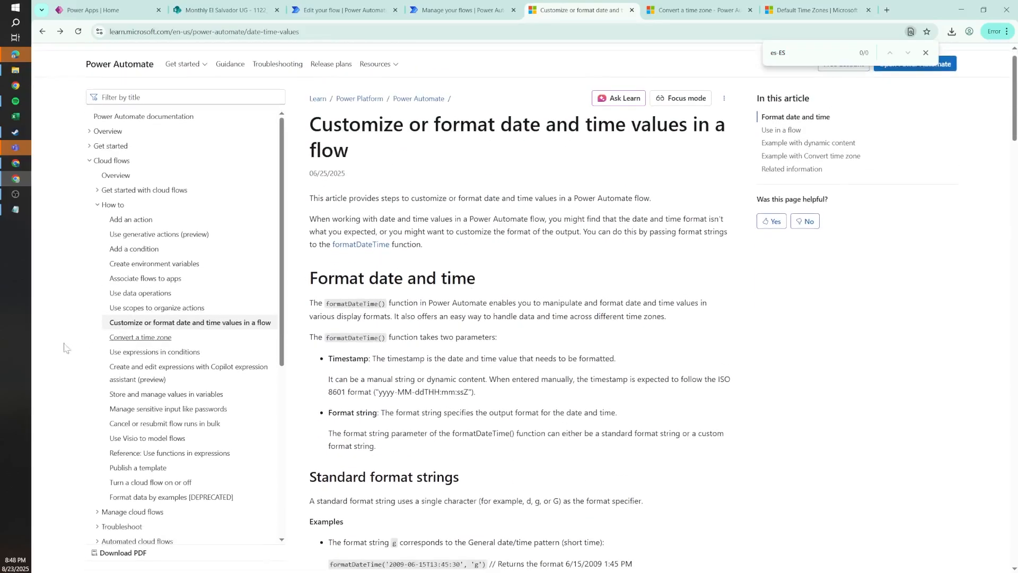
pyautogui.click(16, 209)
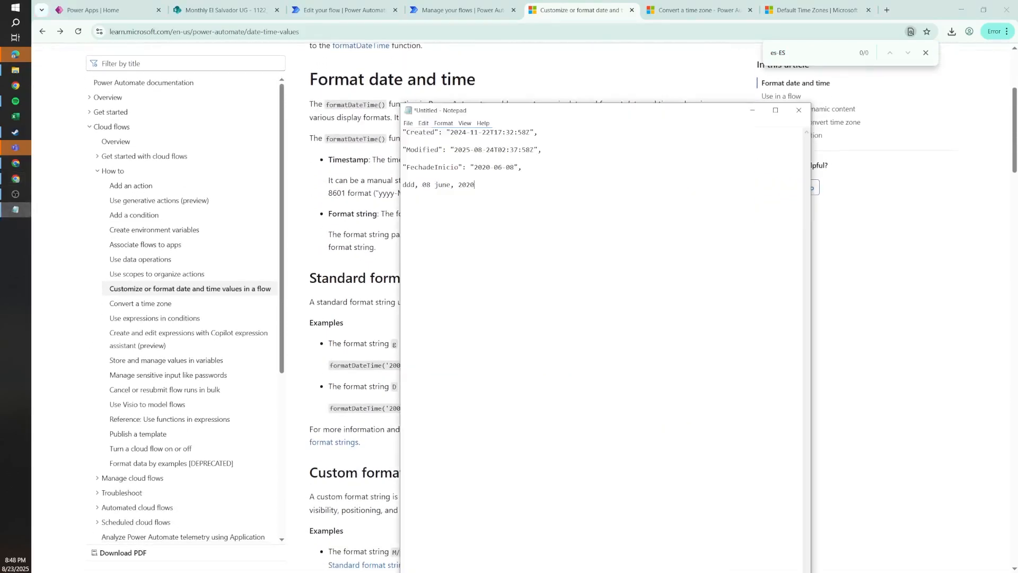
pyautogui.click(366, 10)
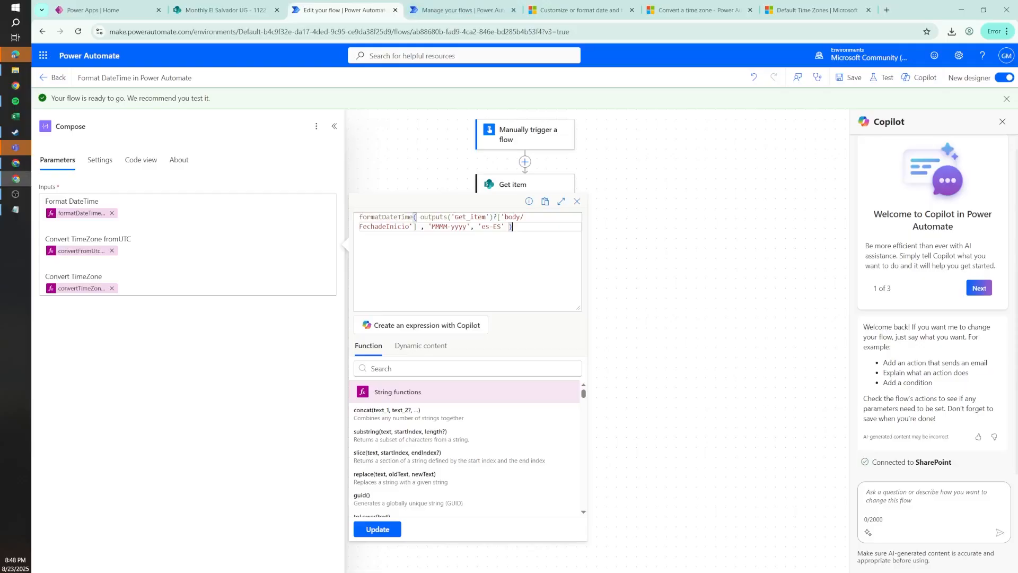
# From the Learn date formatting article, open the Standard date and time format strings reference and examine its table of format specifiers
pyautogui.click(581, 10)
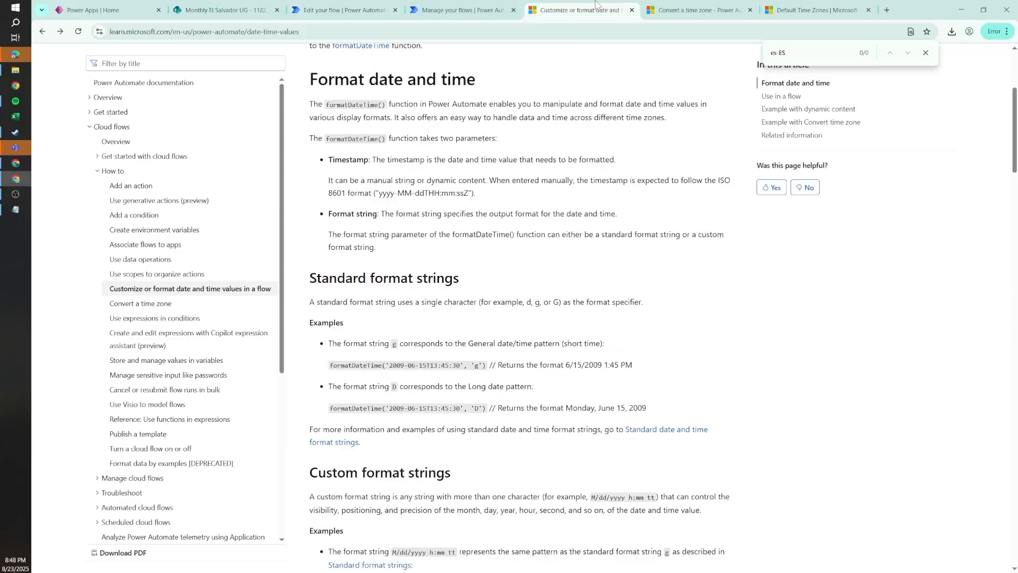
pyautogui.scroll(-2, 555, 389)
pyautogui.scroll(-15, 555, 389)
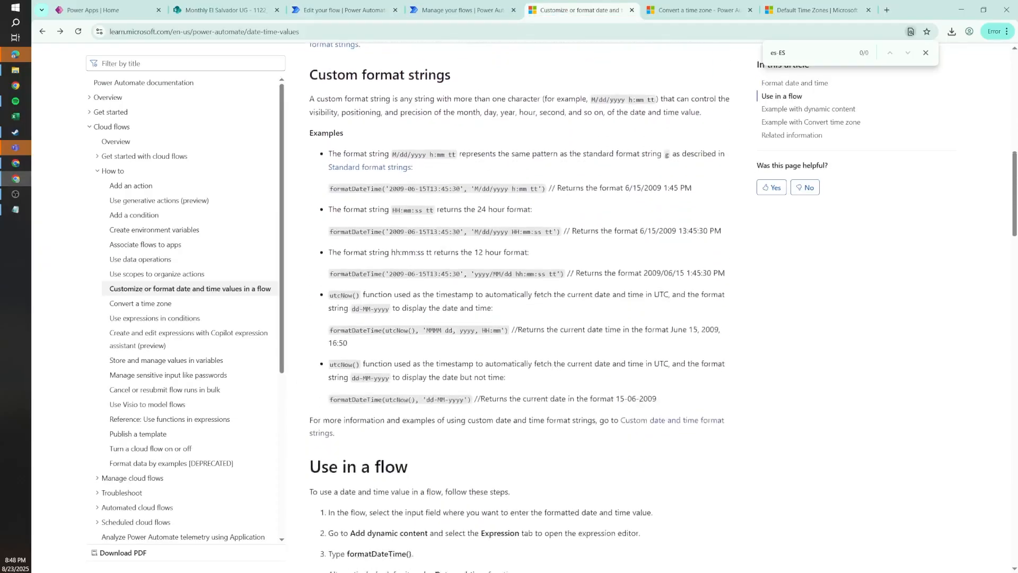
pyautogui.scroll(8, 554, 389)
pyautogui.scroll(5, 555, 389)
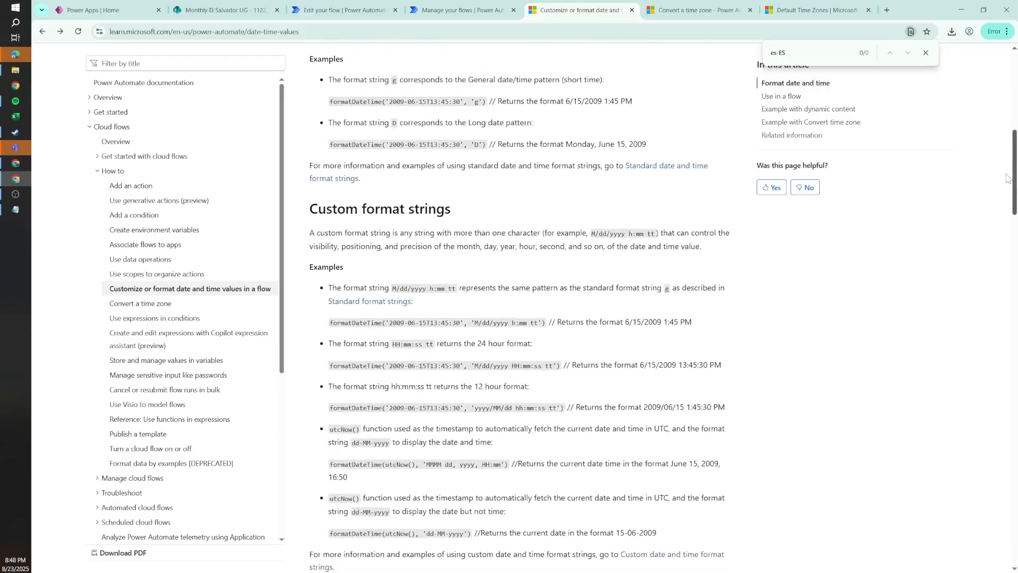
pyautogui.click(657, 168)
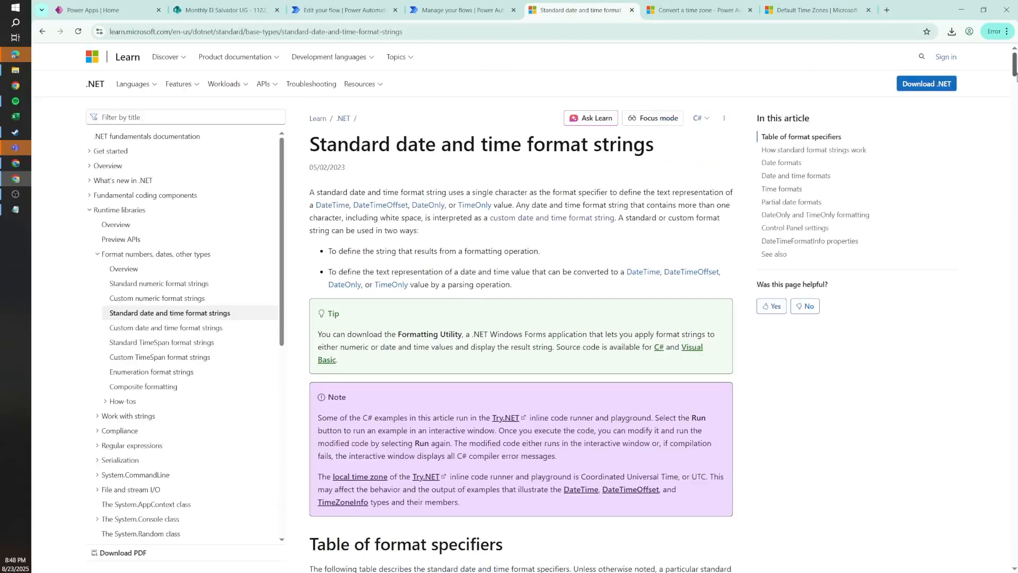
pyautogui.moveTo(1014, 77); pyautogui.dragTo(1009, 103)
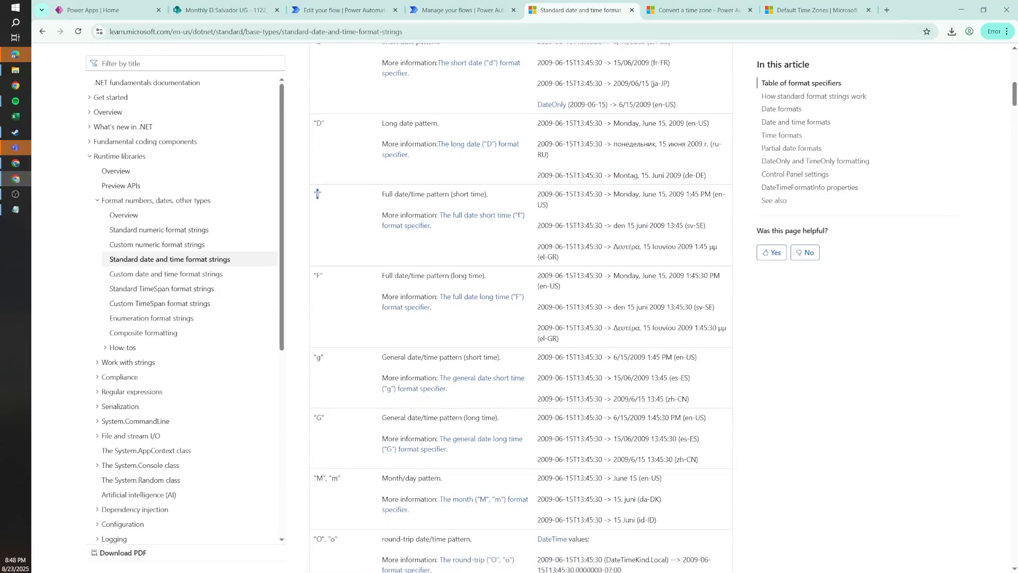
# Replace the 'MMMM-yyyy' format in the formatDateTime expression with 'f'
pyautogui.click(340, 10)
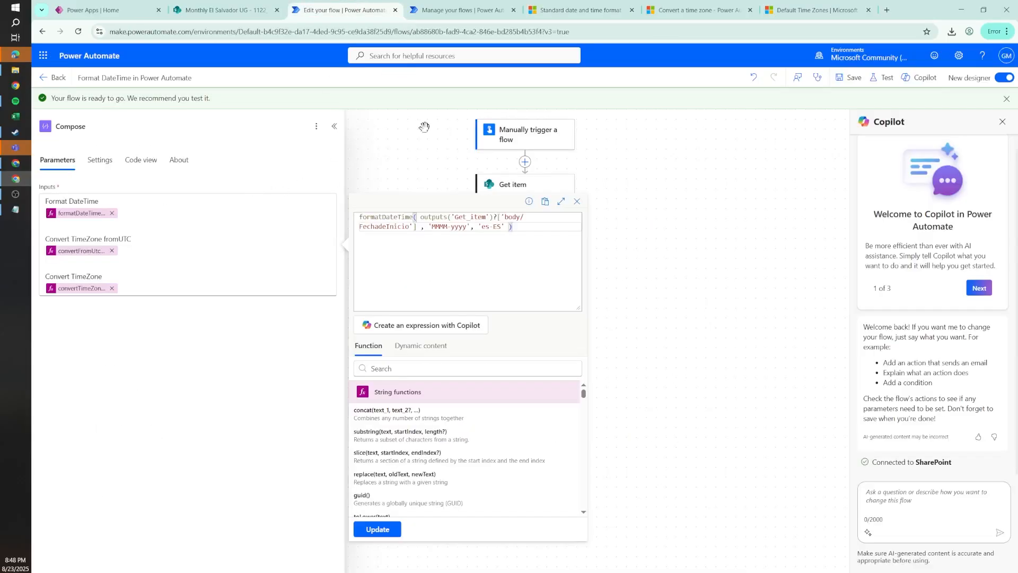
pyautogui.moveTo(431, 226)
pyautogui.mouseDown()
pyautogui.moveTo(461, 226)
pyautogui.moveTo(436, 226)
pyautogui.mouseUp()
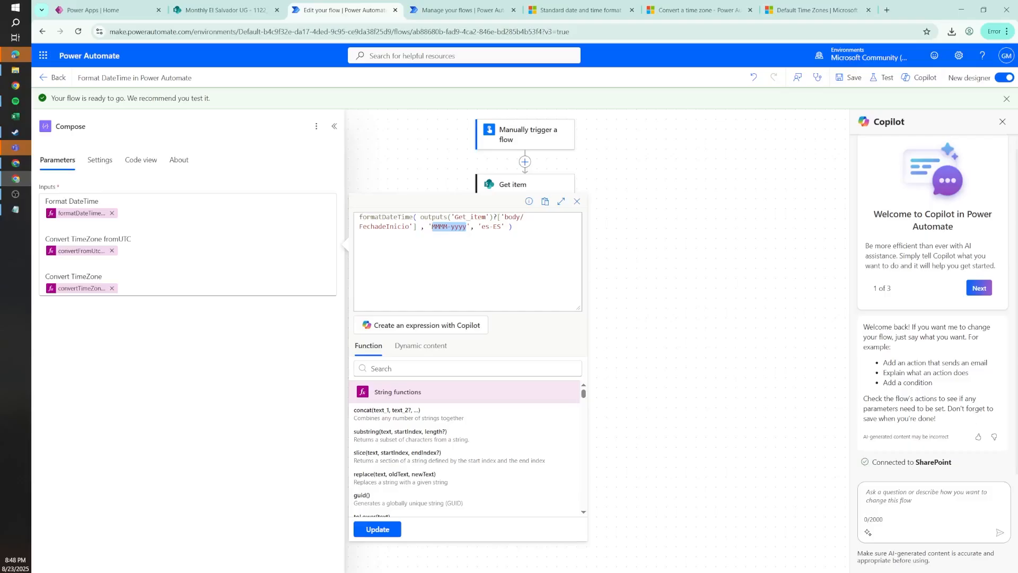
pyautogui.press('BackSpace')
# Examine the remaining date and time specifiers in the Standard date and time format strings table
pyautogui.click(580, 10)
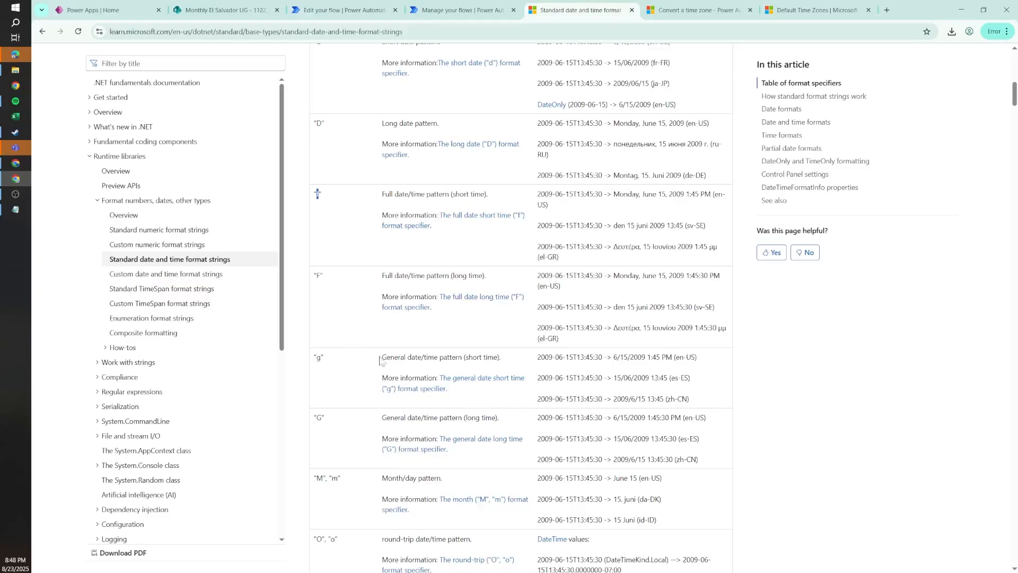
pyautogui.scroll(-4, 330, 430)
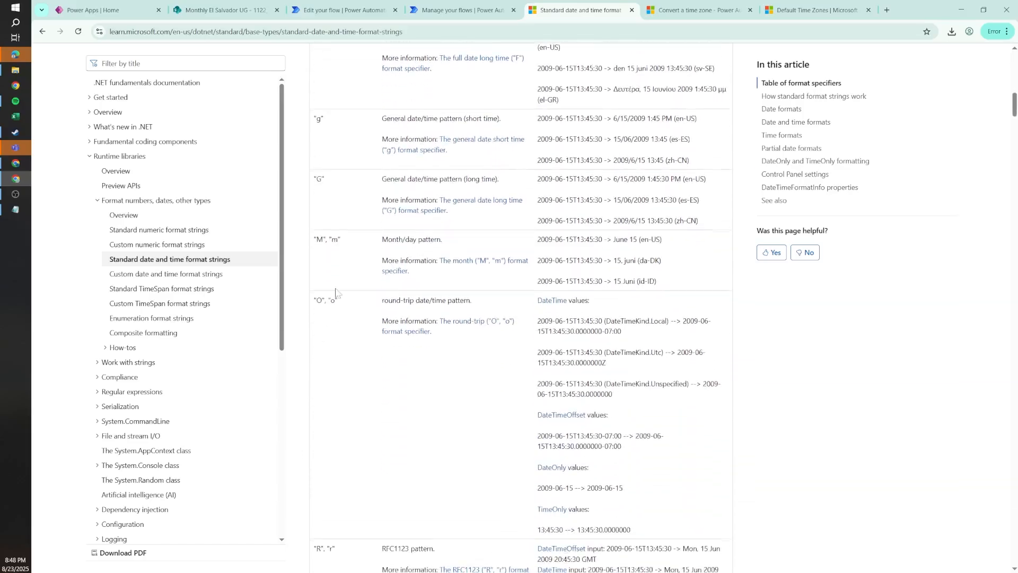
pyautogui.moveTo(323, 179); pyautogui.dragTo(314, 179)
pyautogui.scroll(-8, 779, 449)
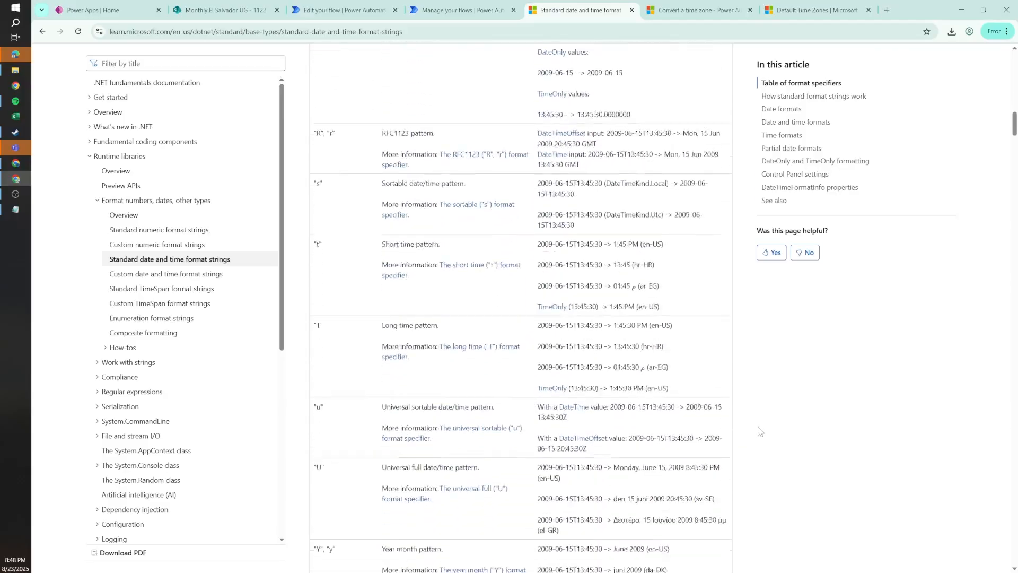
pyautogui.scroll(-2, 760, 431)
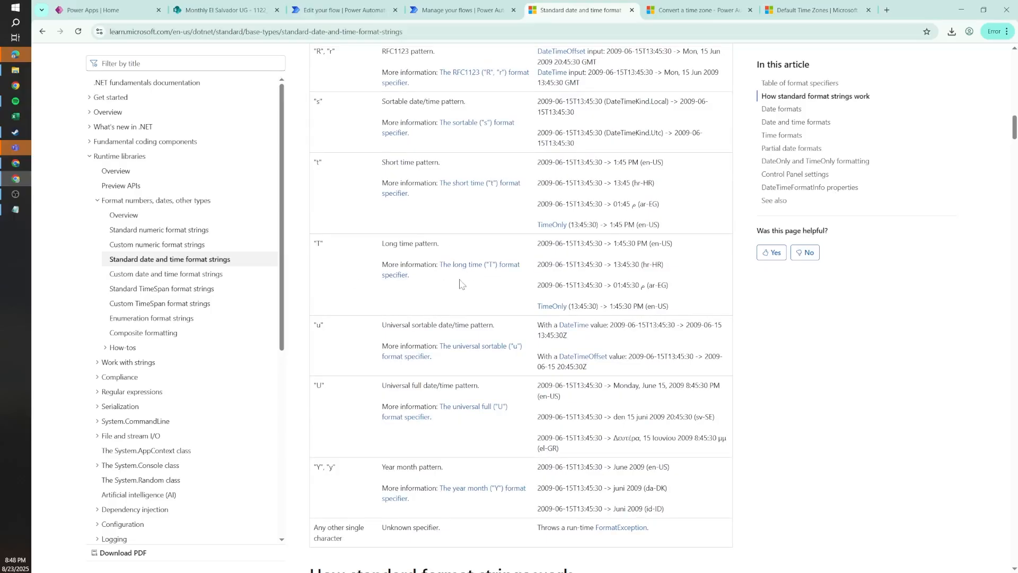
pyautogui.moveTo(1014, 130)
pyautogui.mouseDown()
pyautogui.moveTo(1013, 146)
pyautogui.moveTo(1013, 129)
pyautogui.mouseUp()
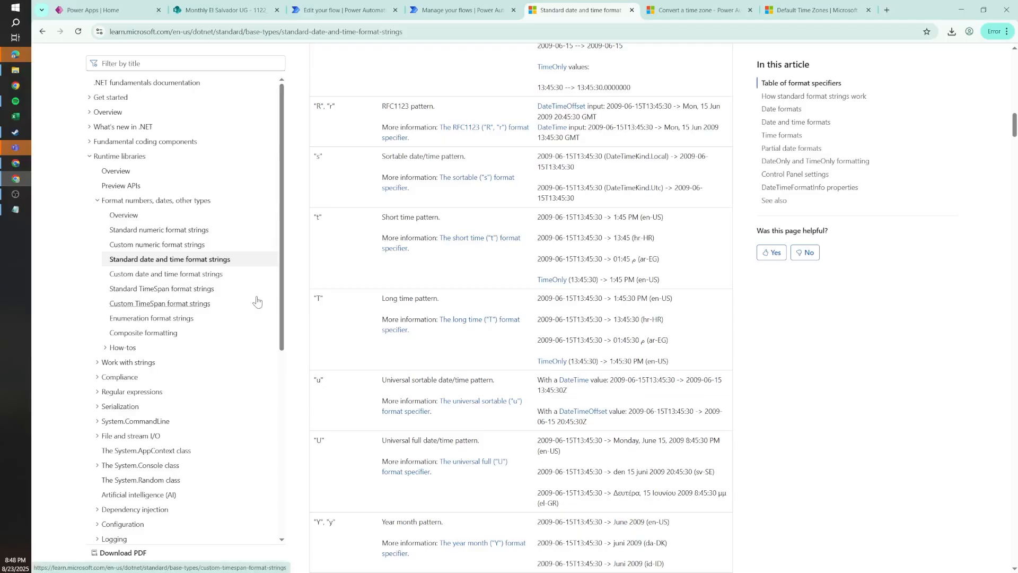
# Apply the edited formatDateTime expression to the Compose inputs and save the flow
pyautogui.click(340, 10)
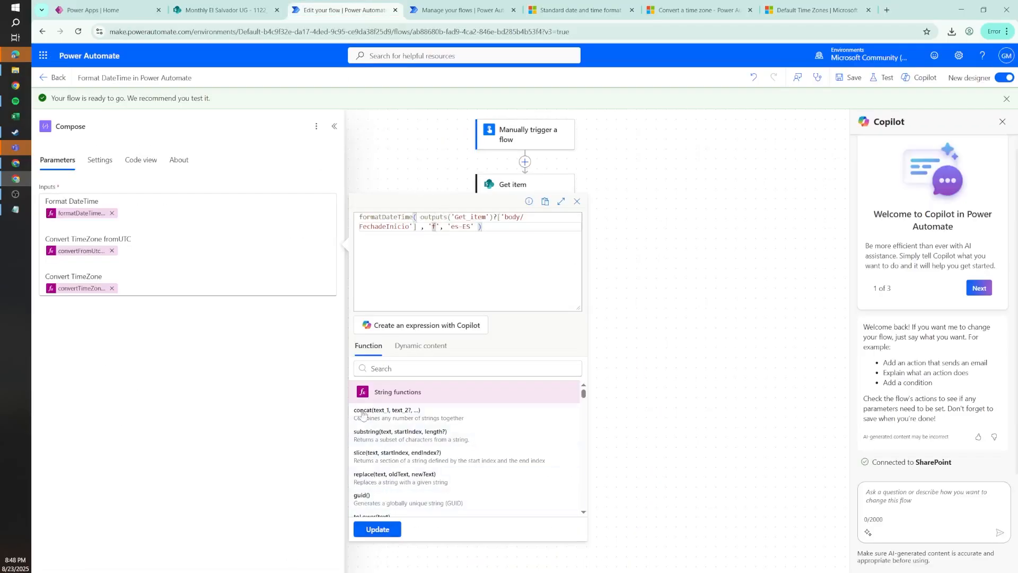
pyautogui.click(377, 529)
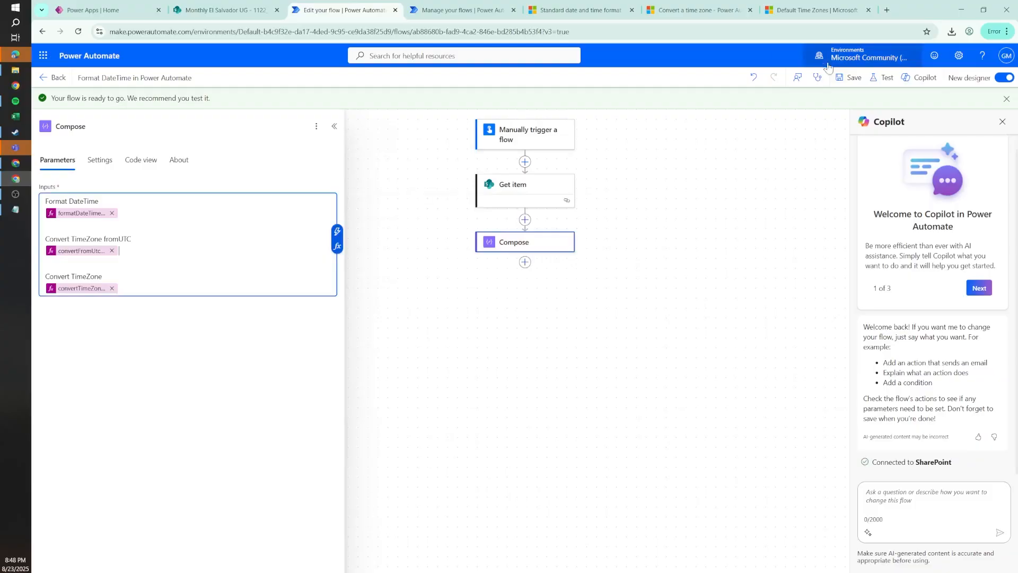
pyautogui.click(850, 78)
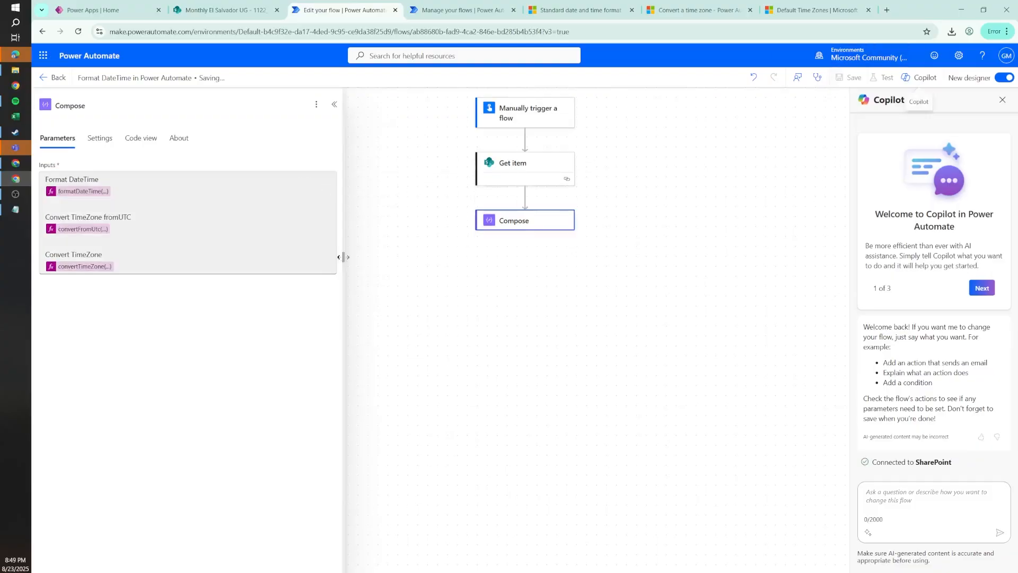
# Compare the previous run's Format DateTime output with the "f" specifier in the format strings reference
pyautogui.click(419, 9)
pyautogui.moveTo(102, 406); pyautogui.dragTo(53, 408)
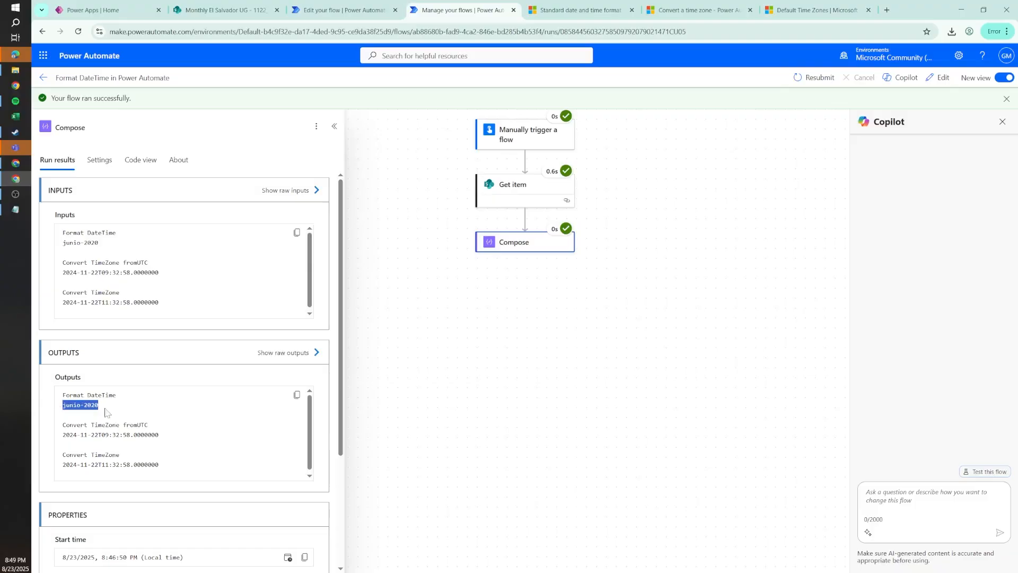
pyautogui.click(579, 10)
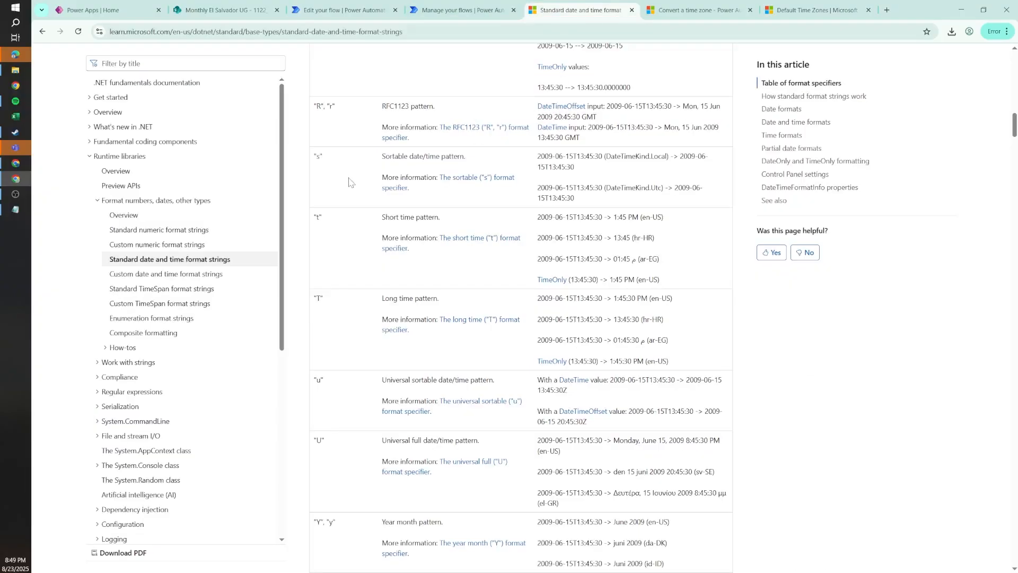
pyautogui.scroll(10, 348, 183)
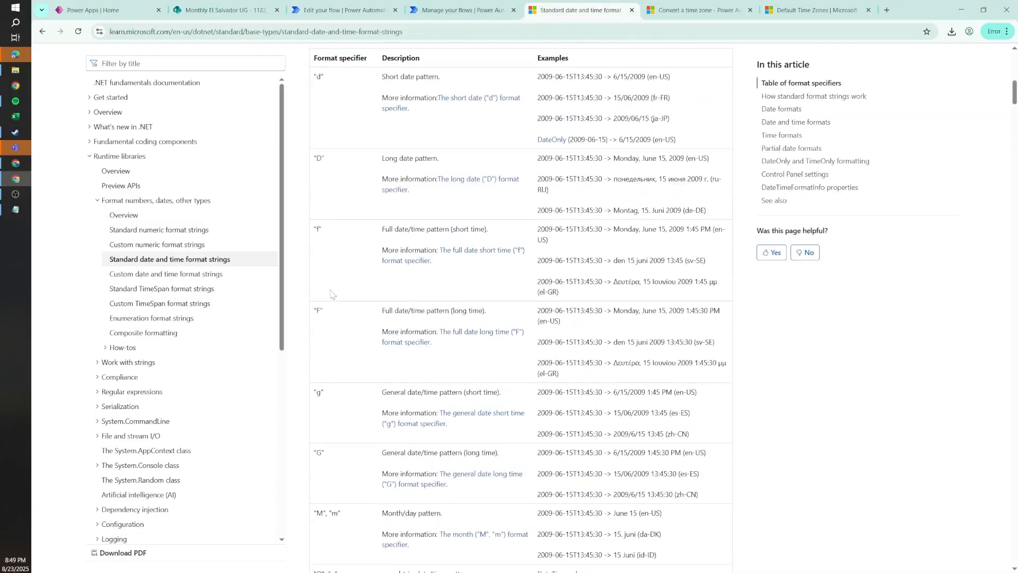
pyautogui.moveTo(314, 229); pyautogui.dragTo(322, 234)
pyautogui.click(456, 10)
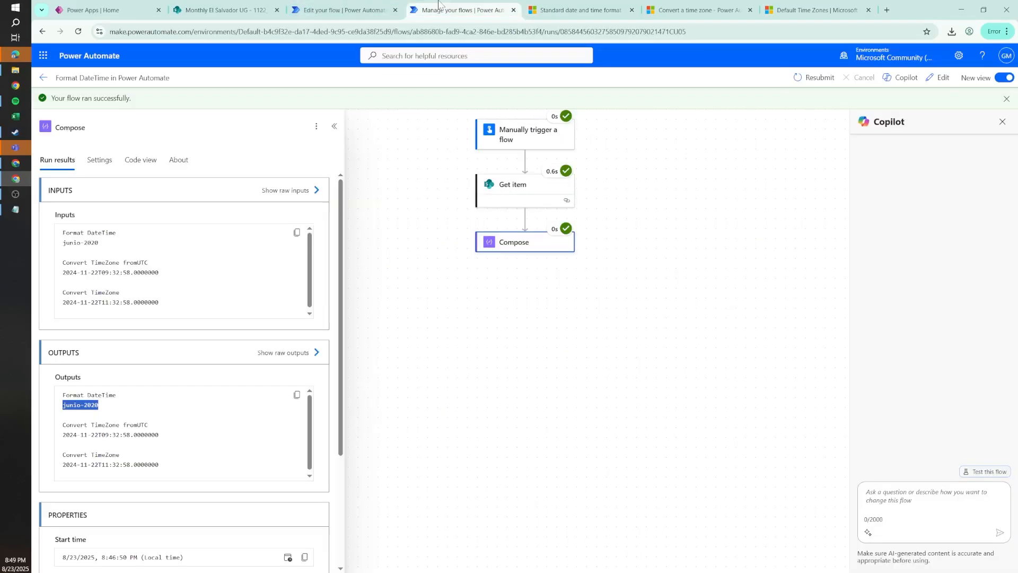
# Resubmit the flow run and open the new run results of the Compose action
pyautogui.click(354, 10)
pyautogui.click(422, 7)
pyautogui.click(806, 79)
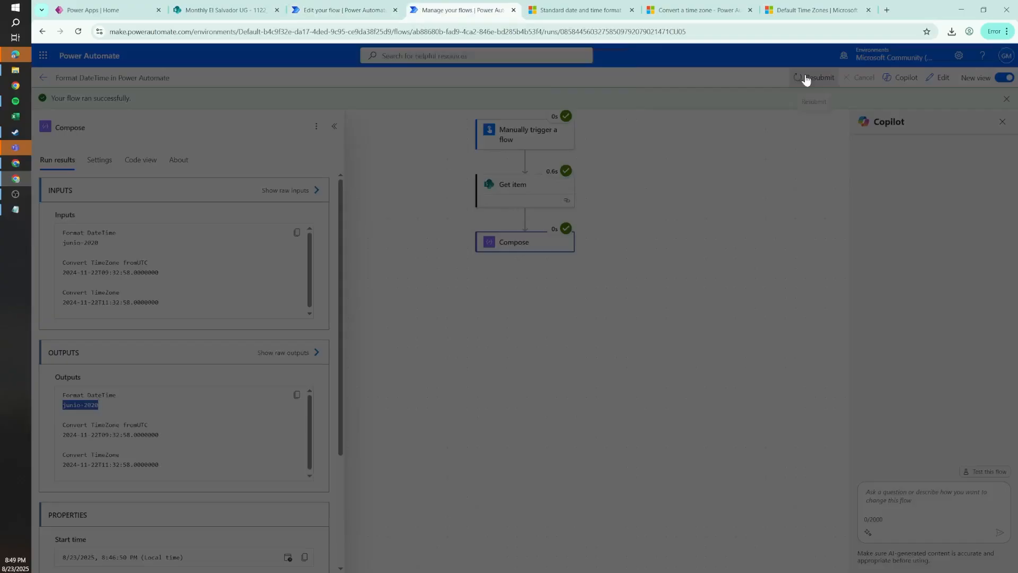
pyautogui.click(565, 95)
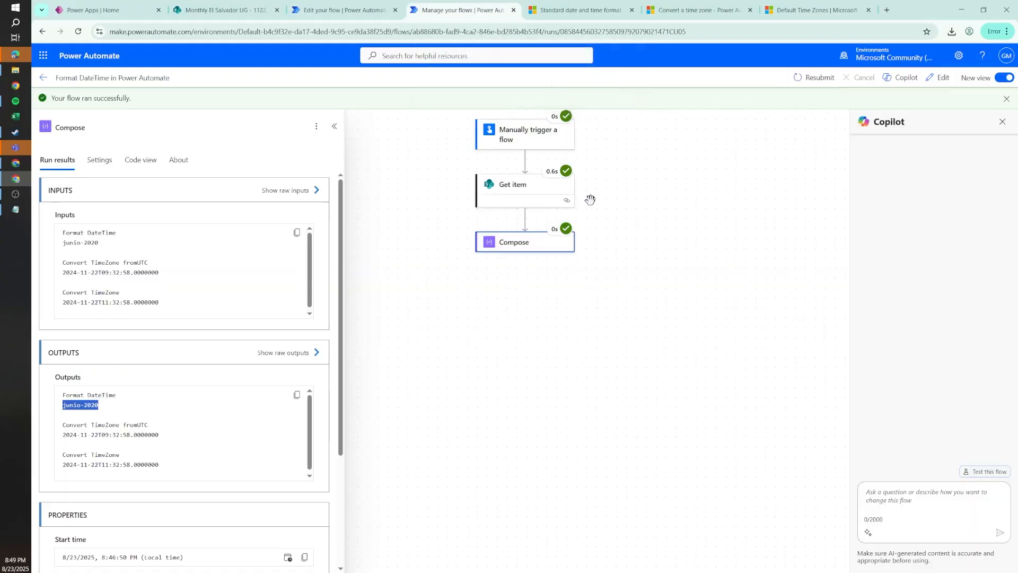
pyautogui.click(529, 249)
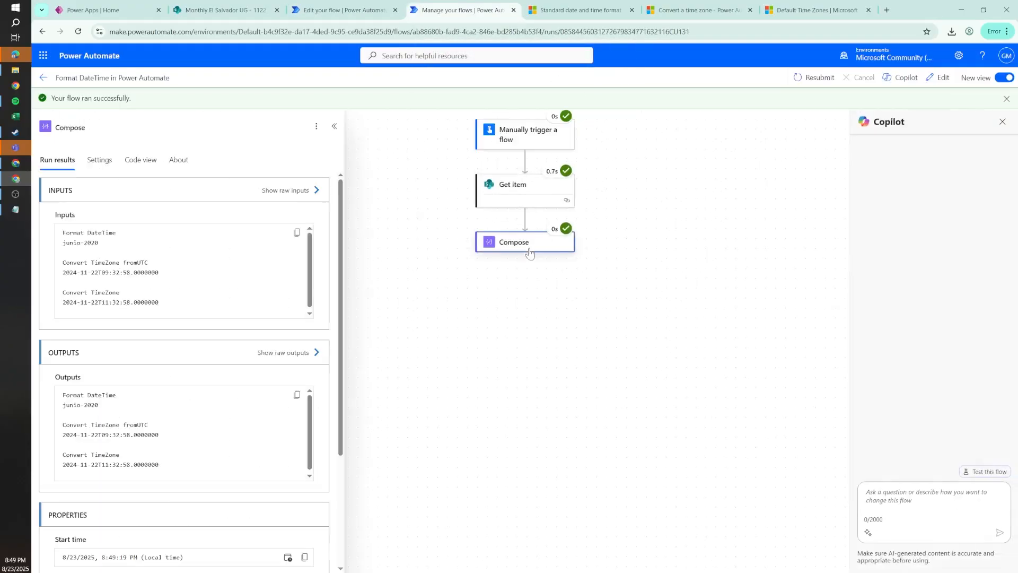
pyautogui.click(527, 247)
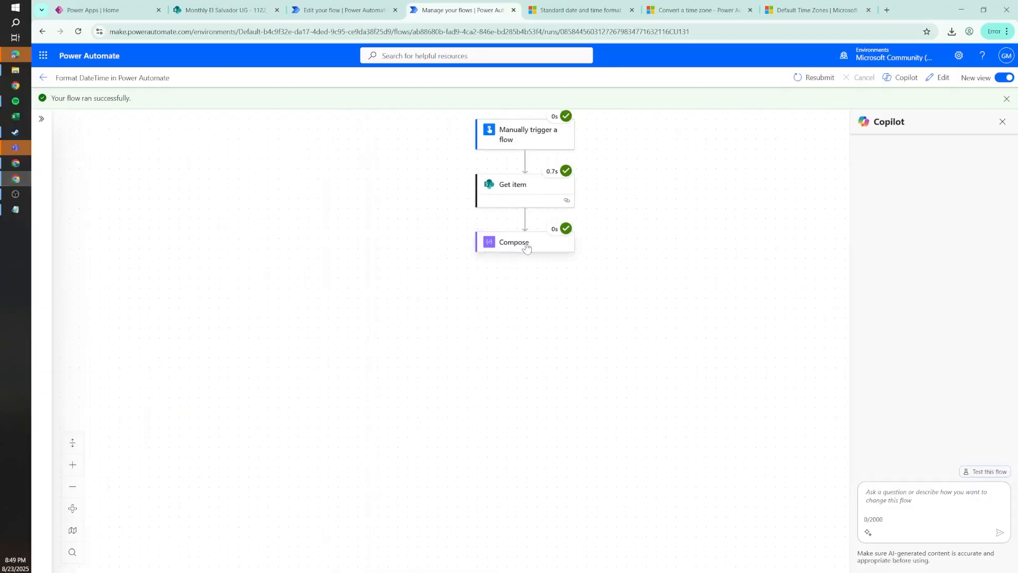
pyautogui.click(526, 248)
# Examine the weekday, date and time parts of the Format DateTime output
pyautogui.doubleClick(81, 405)
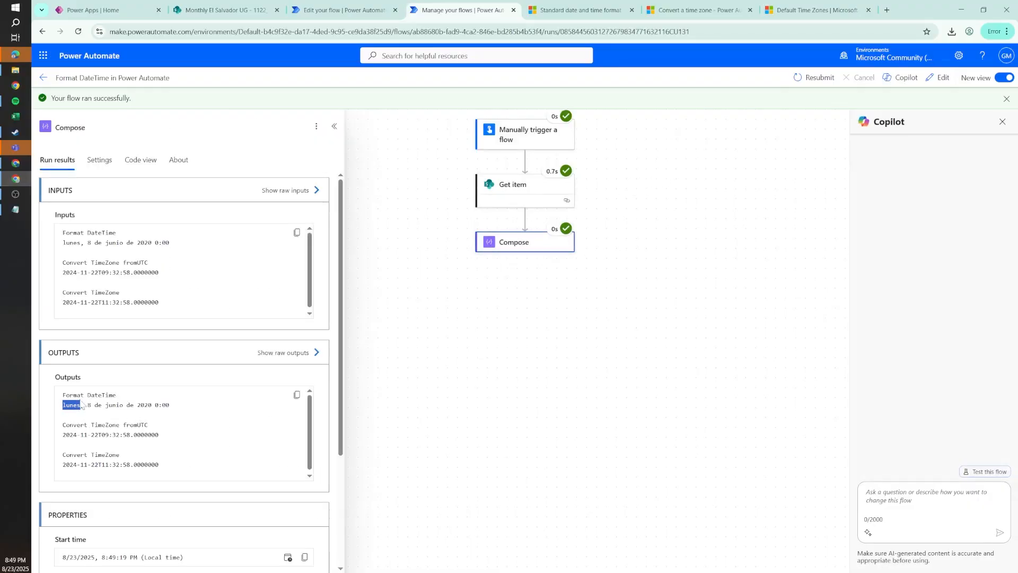
pyautogui.moveTo(87, 405); pyautogui.dragTo(188, 407)
pyautogui.click(163, 406)
pyautogui.click(167, 409)
pyautogui.moveTo(131, 405); pyautogui.dragTo(53, 412)
# Remove the 'es-ES' locale argument from the formatDateTime expression, update it and save the flow
pyautogui.click(342, 10)
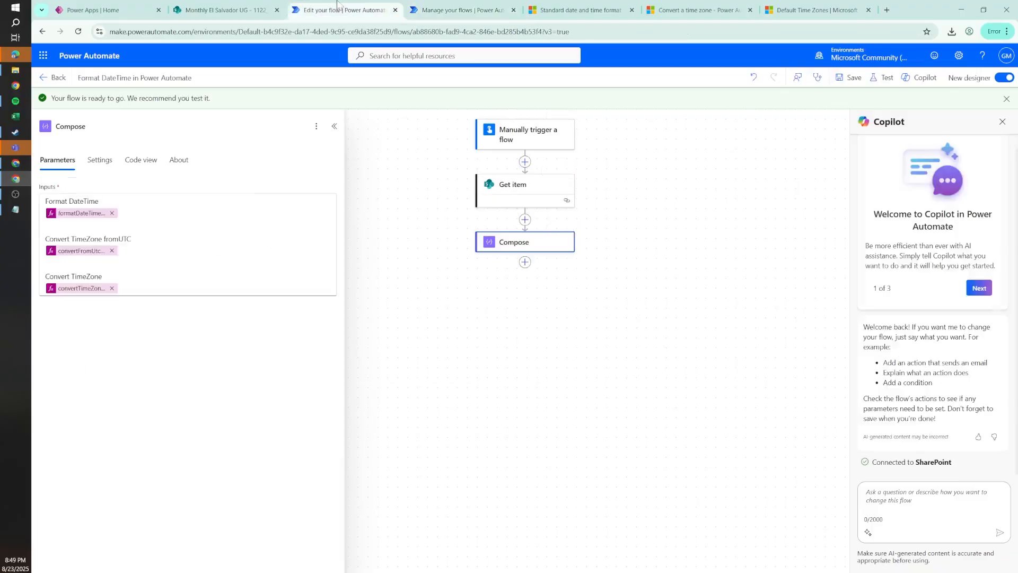
pyautogui.click(85, 213)
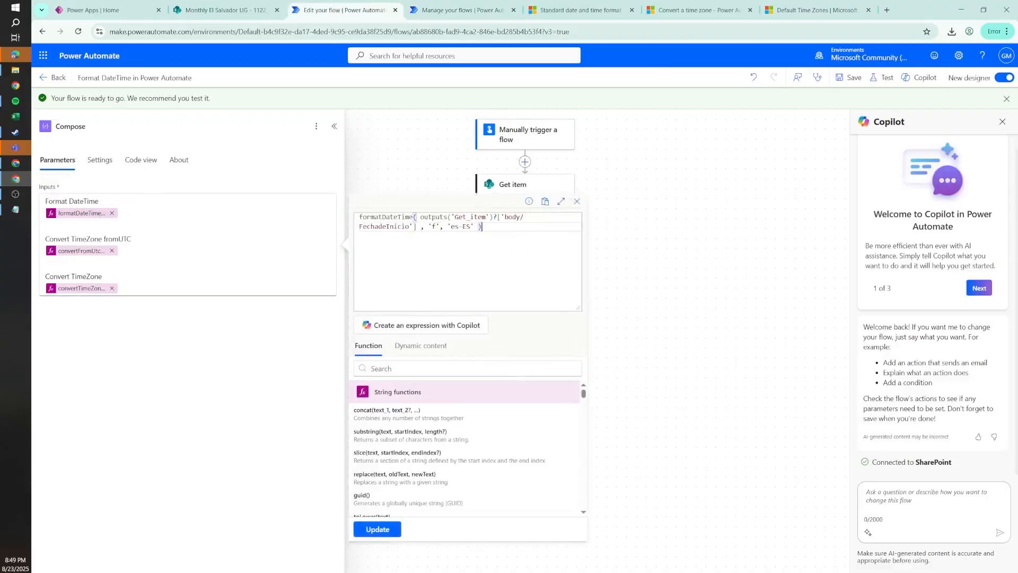
pyautogui.moveTo(441, 227); pyautogui.dragTo(474, 226)
pyautogui.press('BackSpace')
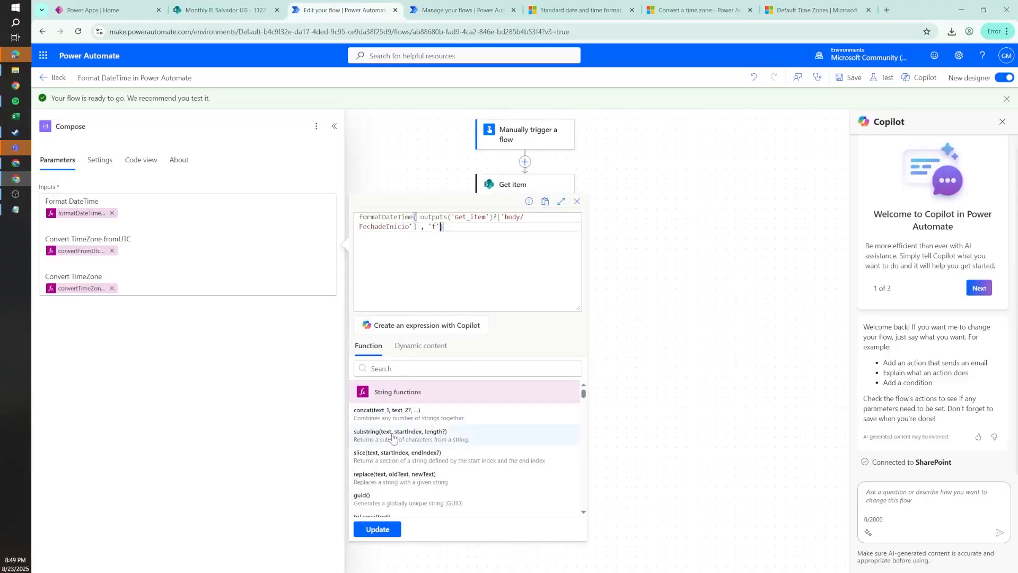
pyautogui.click(377, 529)
pyautogui.click(851, 78)
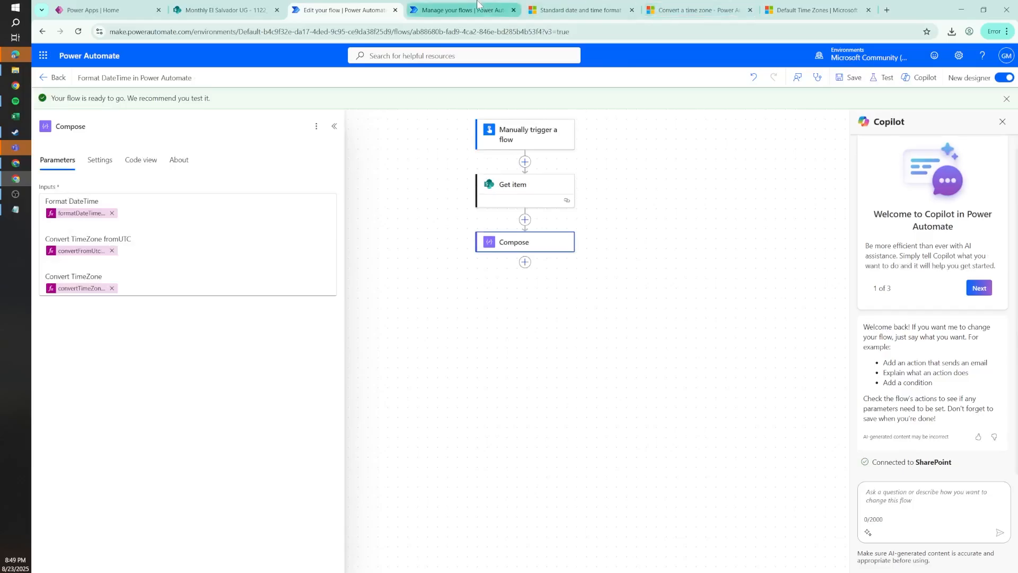
# Resubmit the flow run using the saved expression without a locale
pyautogui.click(457, 9)
pyautogui.click(814, 78)
pyautogui.click(573, 91)
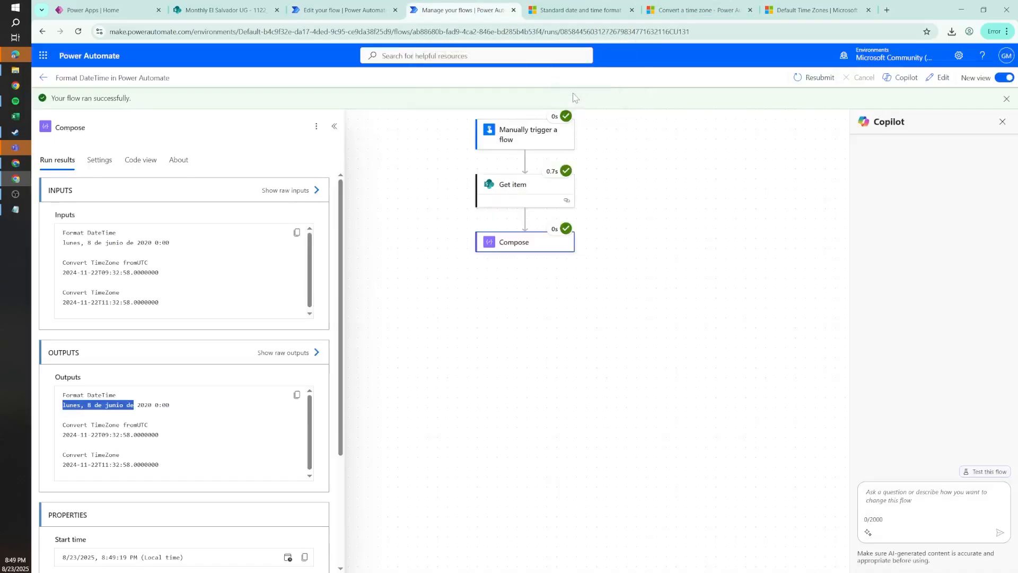
# Add 'f' as the format argument of the convertTimeZone expression in the Compose inputs
pyautogui.click(381, 4)
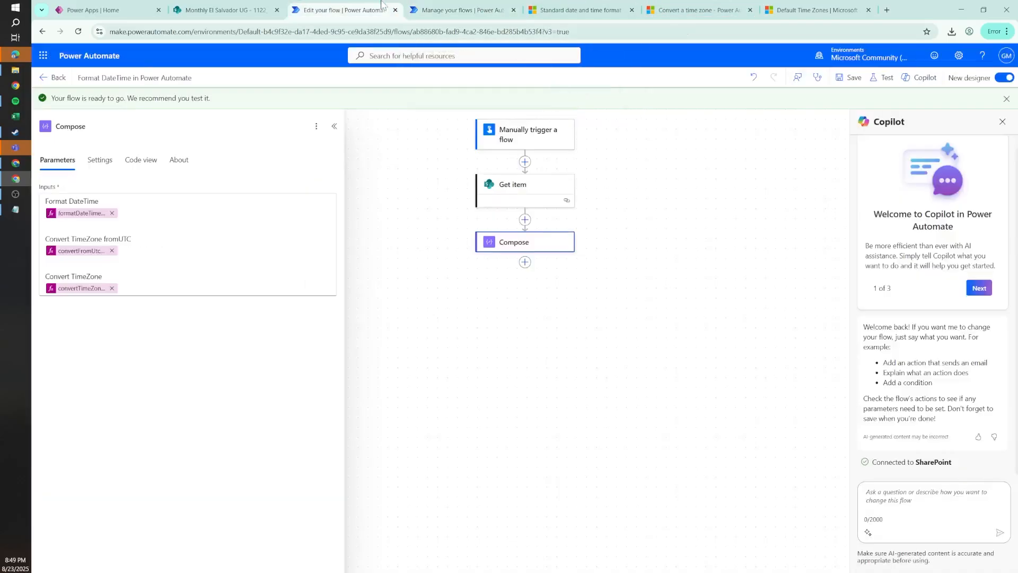
pyautogui.click(76, 292)
pyautogui.click(76, 289)
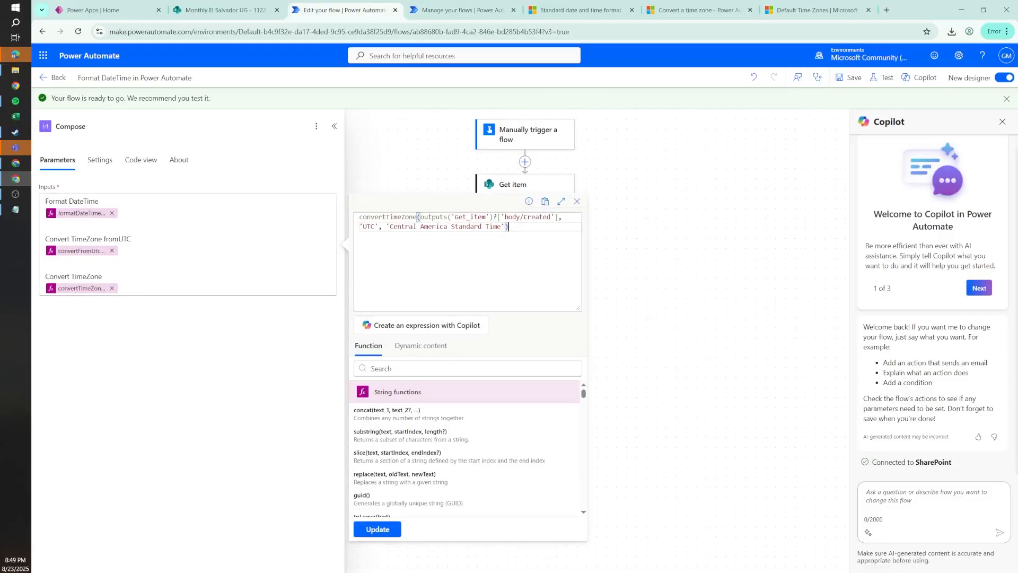
pyautogui.write(',')
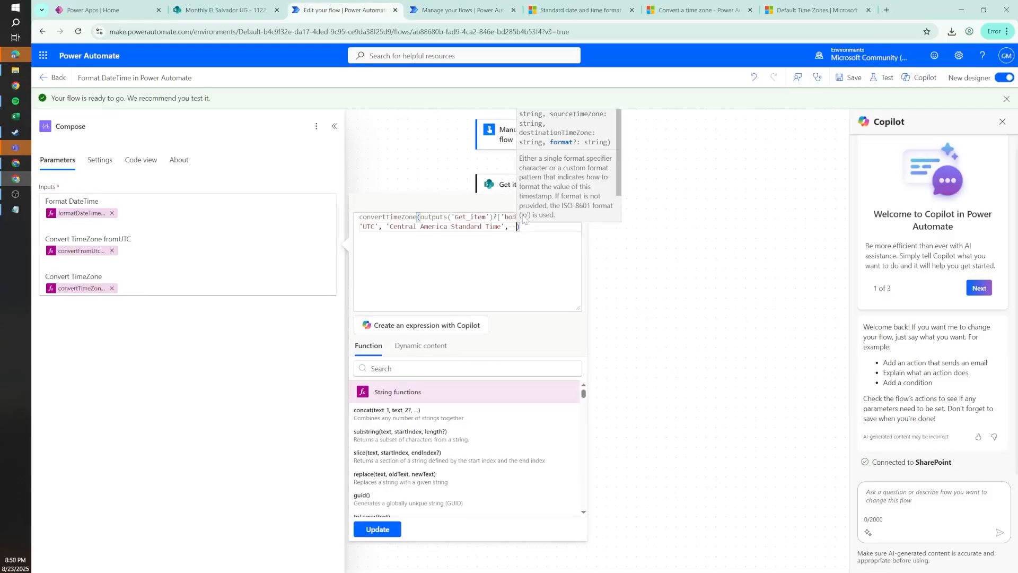
pyautogui.press('BackSpace')
pyautogui.write("'f")
# Try MMMM-yy in place of the convertTimeZone format 'f', clear the attempted pattern and update the expression
pyautogui.moveTo(521, 227); pyautogui.dragTo(513, 227)
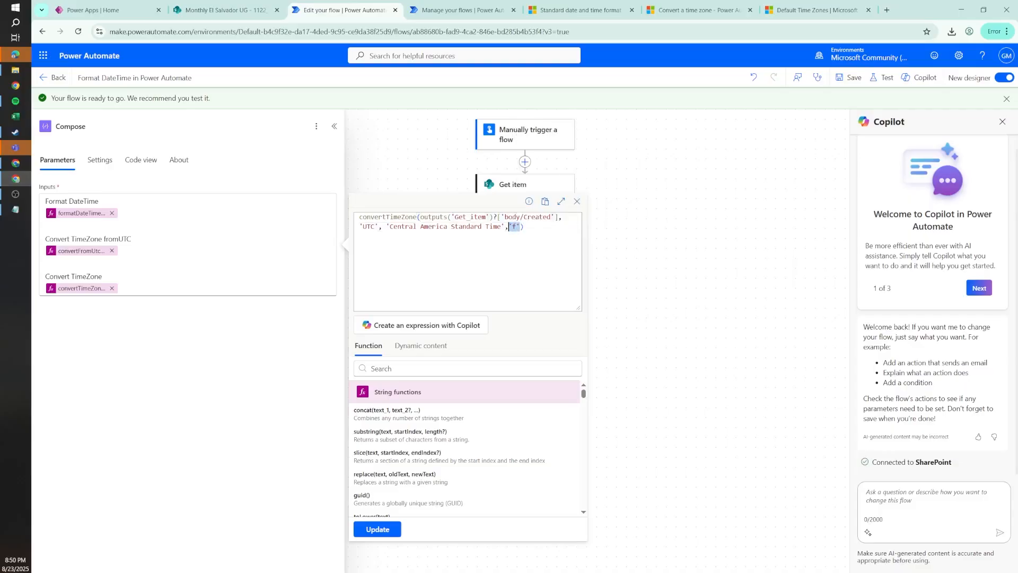
pyautogui.click(515, 228)
pyautogui.write('MMMM-yy')
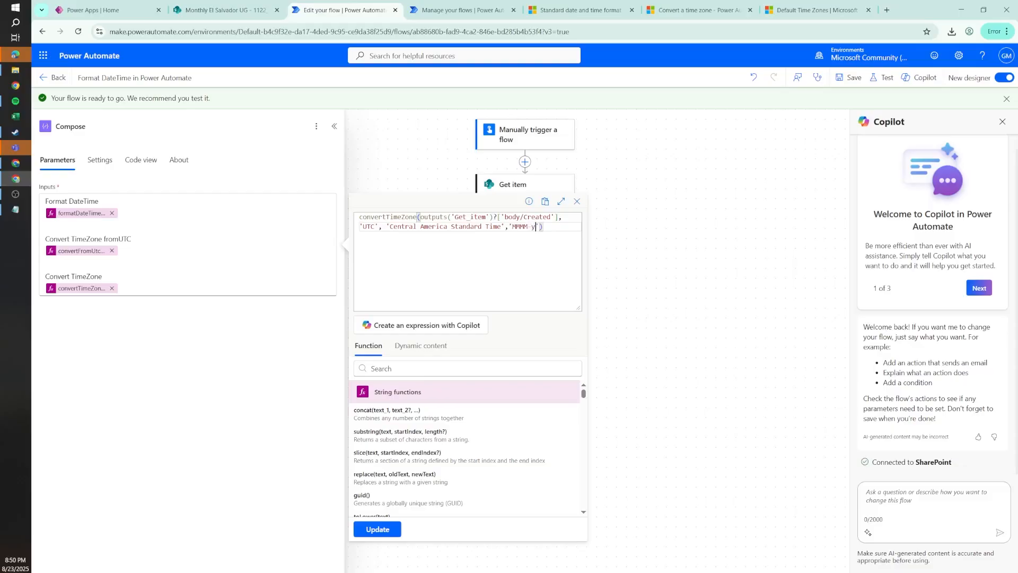
pyautogui.press('BackSpace')
pyautogui.press('BackSpace')
pyautogui.hotkey('shift', 'Right')
pyautogui.press('End')
pyautogui.press('Left')
pyautogui.press('Left')
pyautogui.hotkey('shift', 'Left')
pyautogui.hotkey('shift', 'Left')
pyautogui.hotkey('shift', 'Left')
pyautogui.hotkey('shift', 'Left')
pyautogui.hotkey('shift', 'Left')
pyautogui.press('BackSpace')
pyautogui.click(377, 530)
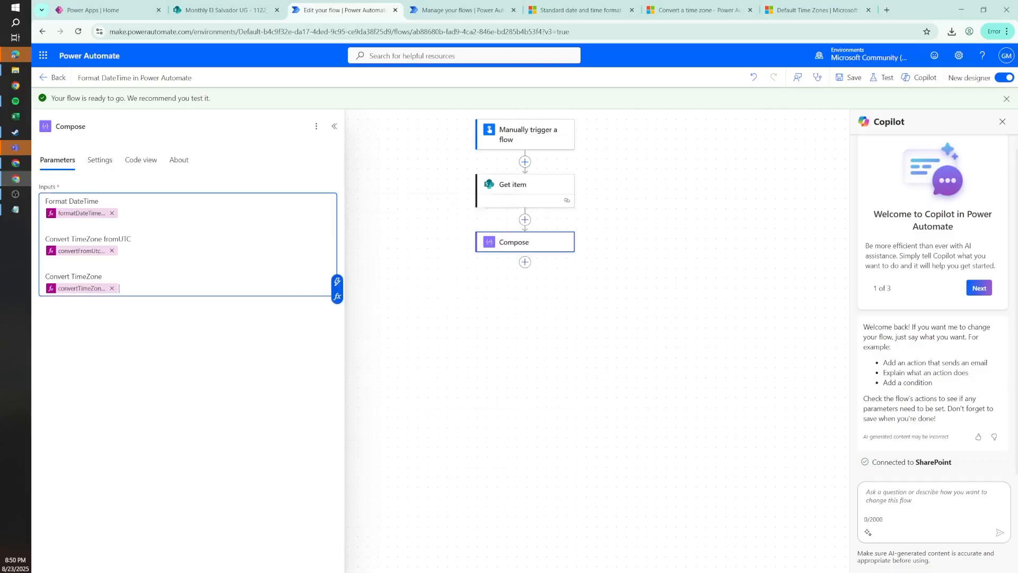
# Add the format pattern 'MMMM-yyyy, ddd' as the third argument of the convertFromUtc expression in the Compose inputs
pyautogui.click(85, 255)
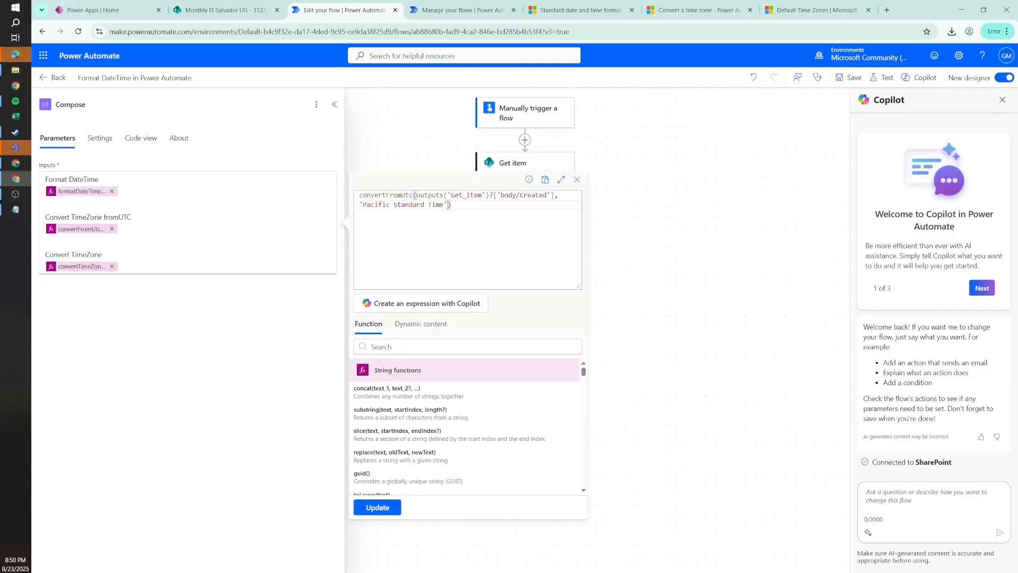
pyautogui.write(",'")
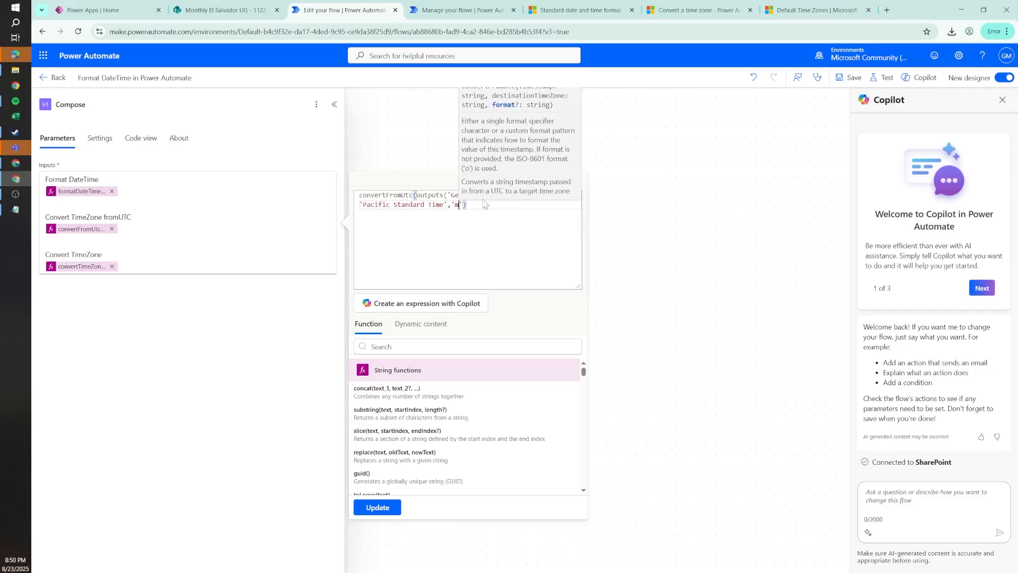
pyautogui.write('m')
pyautogui.press('BackSpace')
pyautogui.write('MMMM')
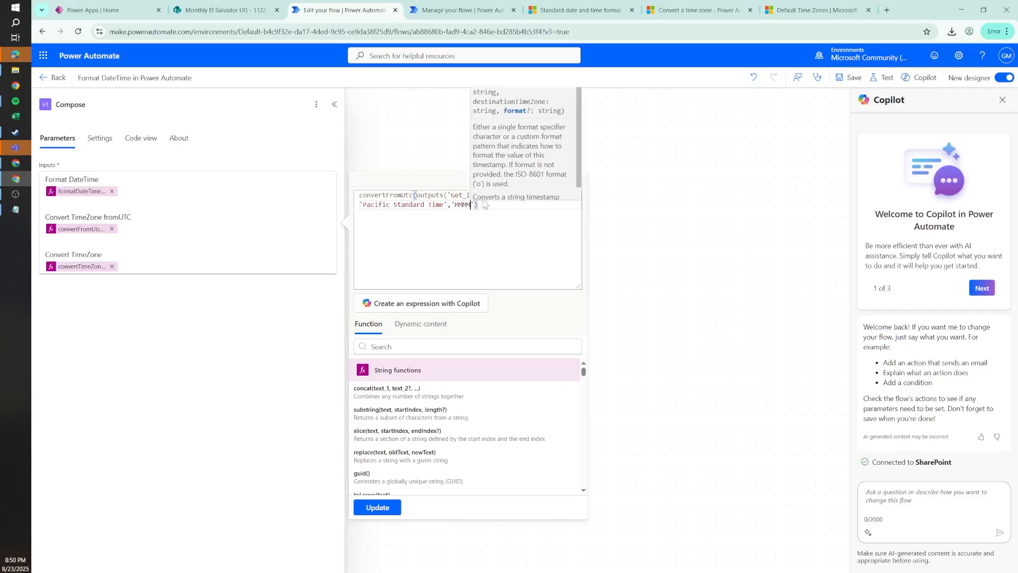
pyautogui.write('-yyyy')
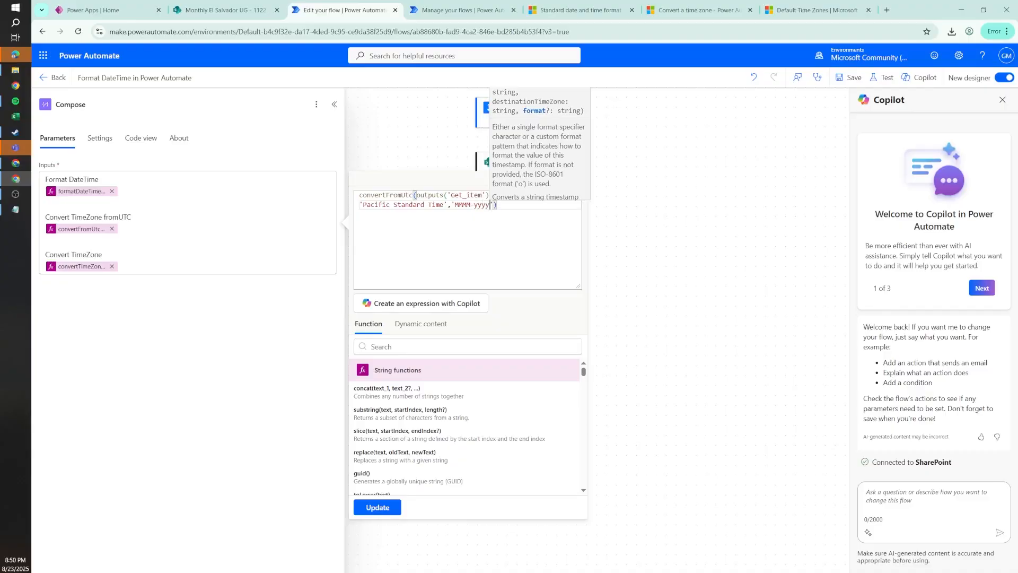
pyautogui.write('-dd')
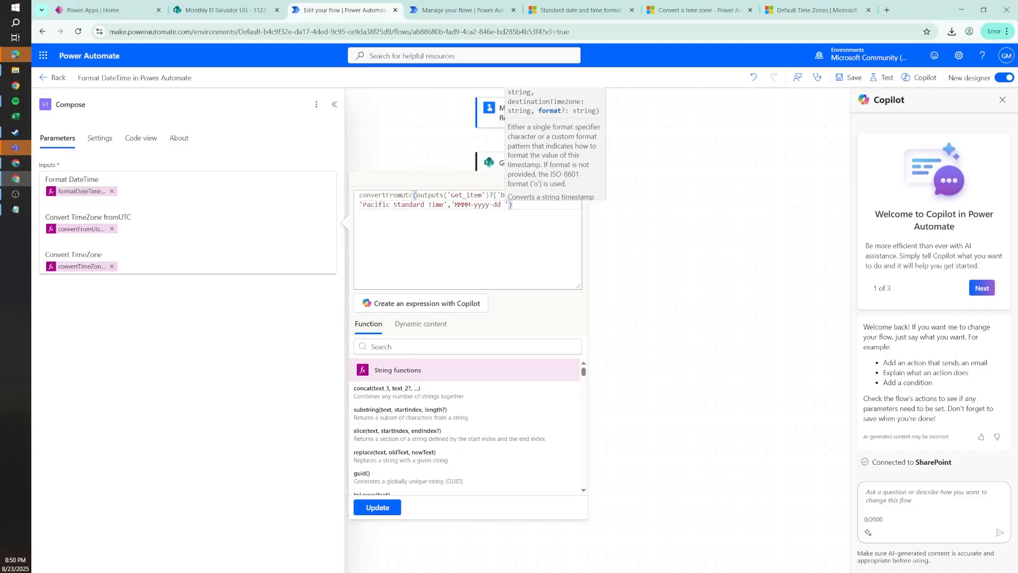
pyautogui.moveTo(485, 205); pyautogui.dragTo(493, 205)
pyautogui.write(',')
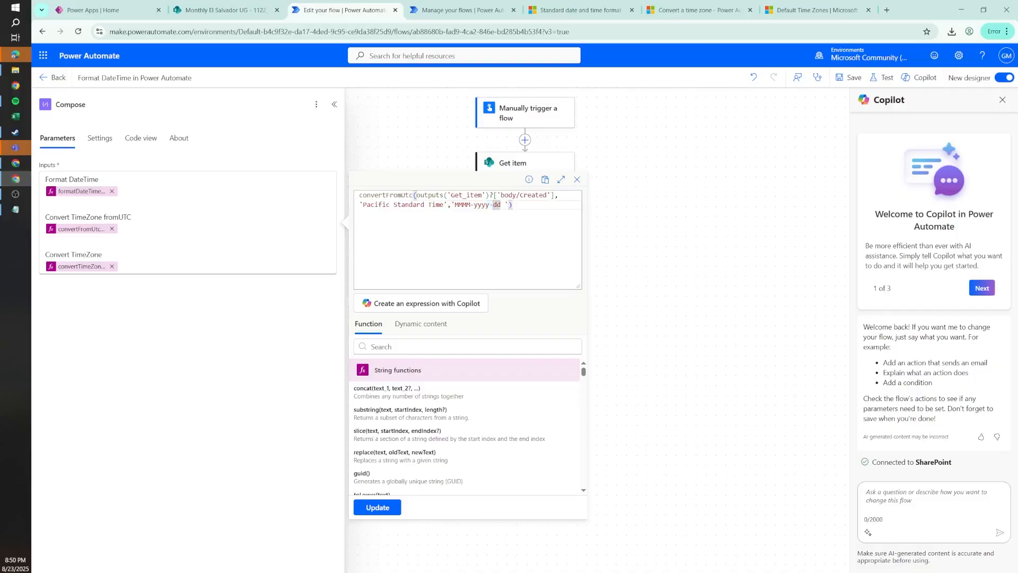
pyautogui.doubleClick(501, 205)
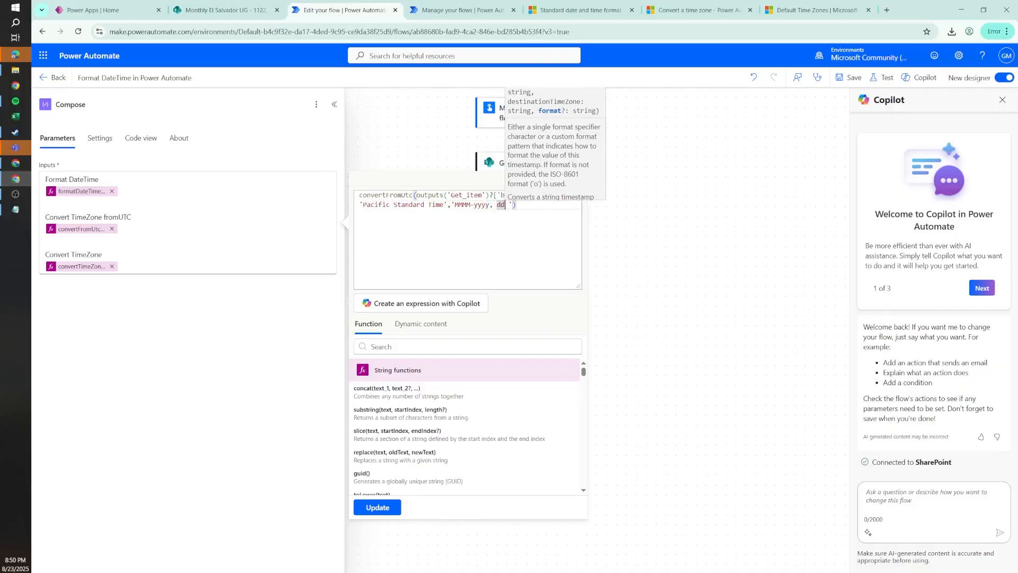
pyautogui.write('ddd ')
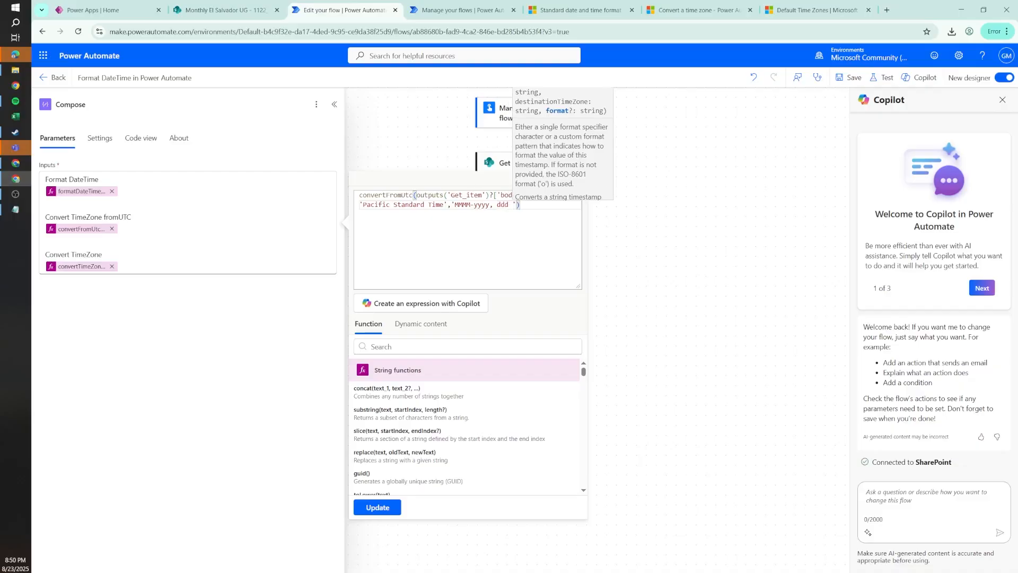
# Append hh:mm:ss to the convertFromUtc format pattern, update the expression and save the flow
pyautogui.write('hh:')
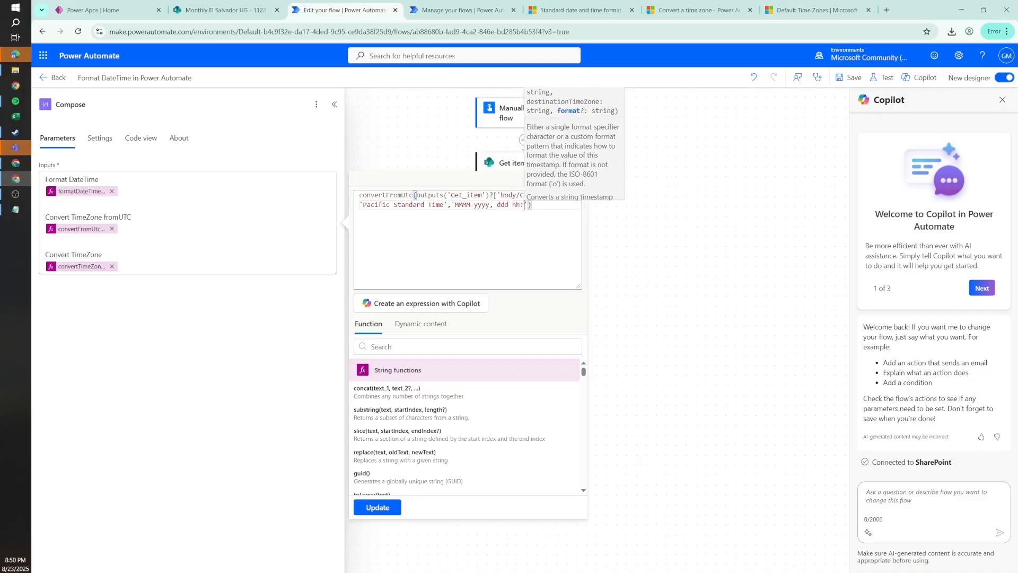
pyautogui.write('mm:ss')
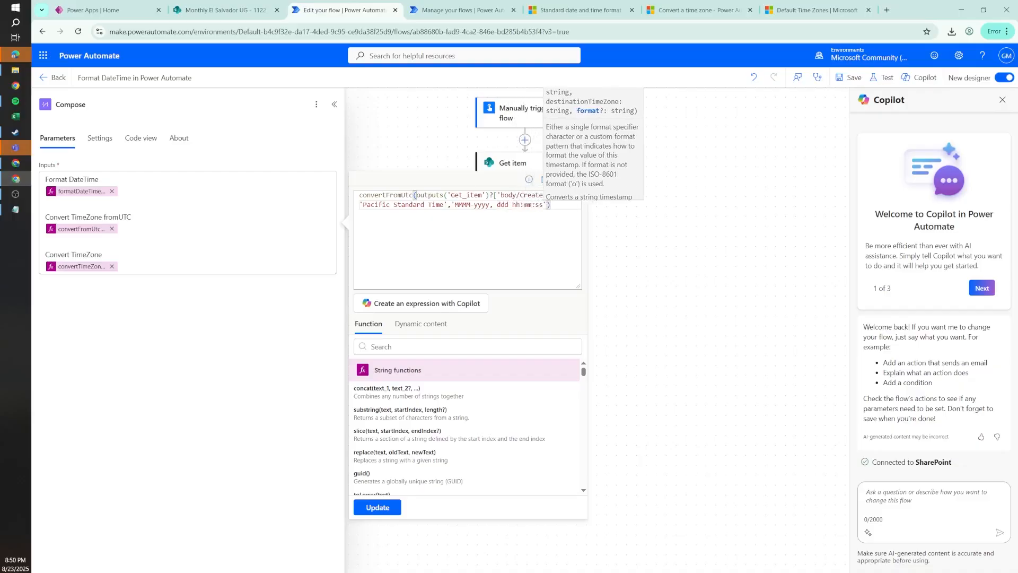
pyautogui.click(515, 205)
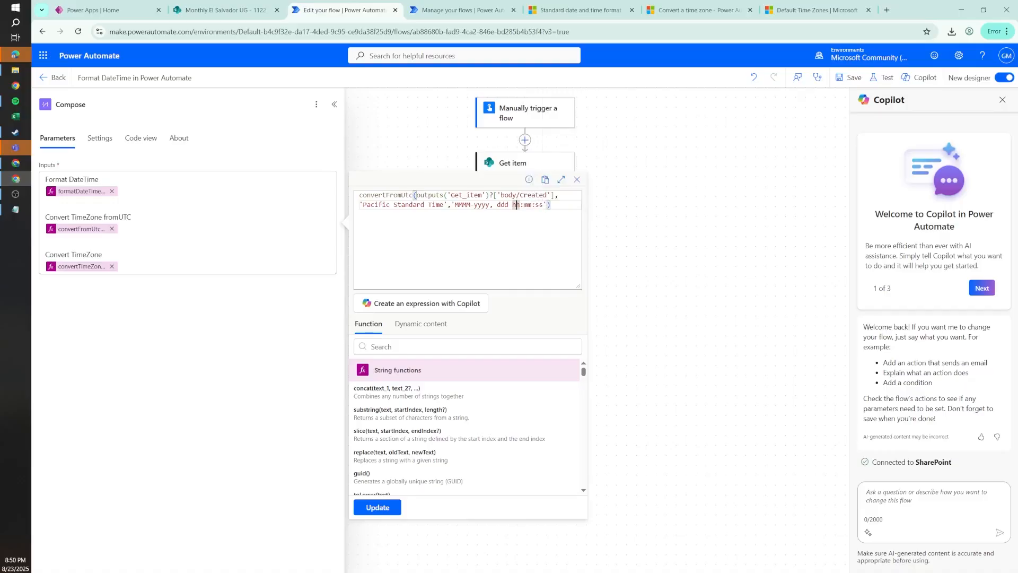
pyautogui.click(527, 205)
pyautogui.click(539, 205)
pyautogui.click(377, 507)
pyautogui.click(850, 77)
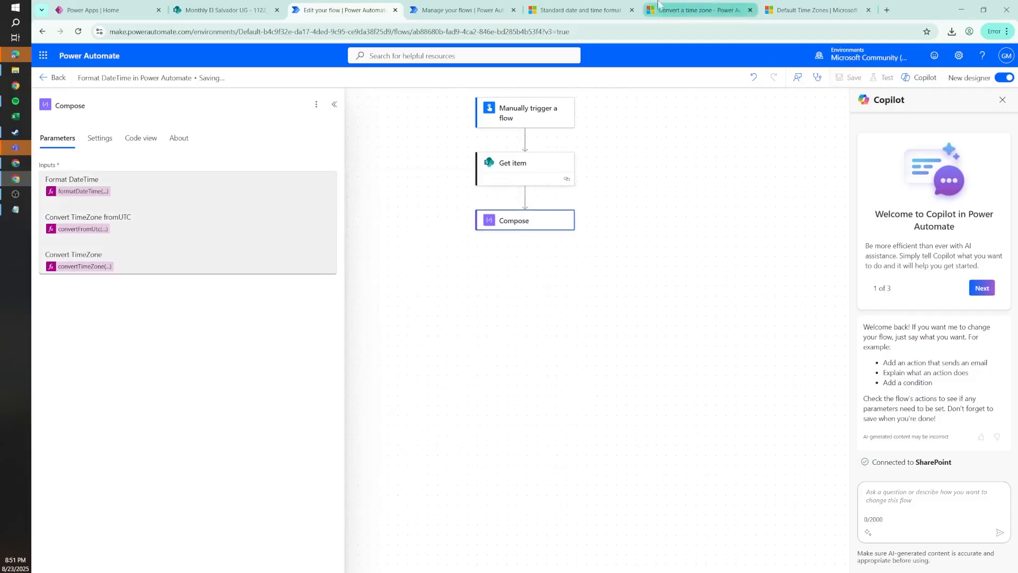
# Open the Custom date and time format strings article on Microsoft Learn and review its table of format specifiers
pyautogui.click(630, 7)
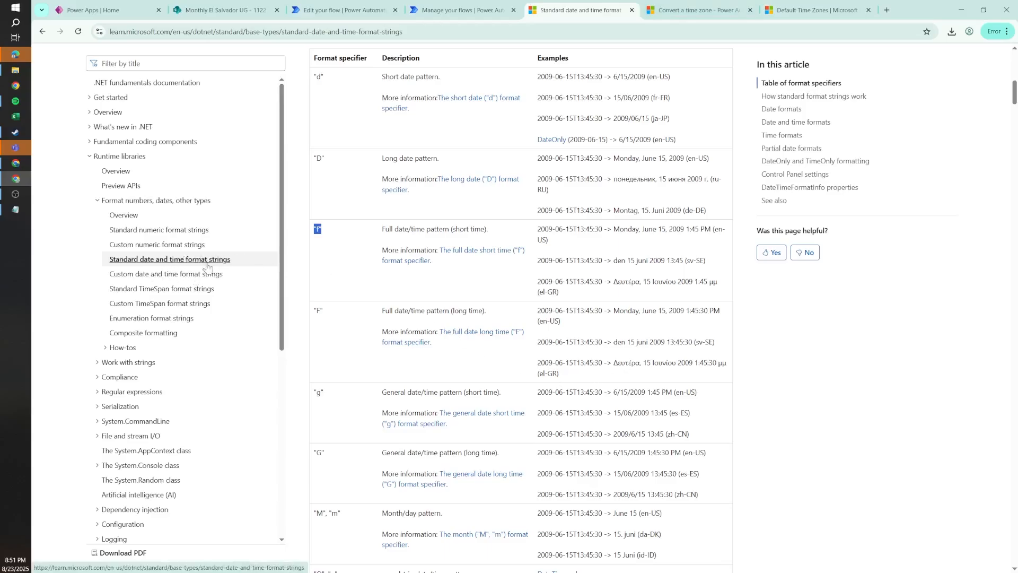
pyautogui.click(168, 275)
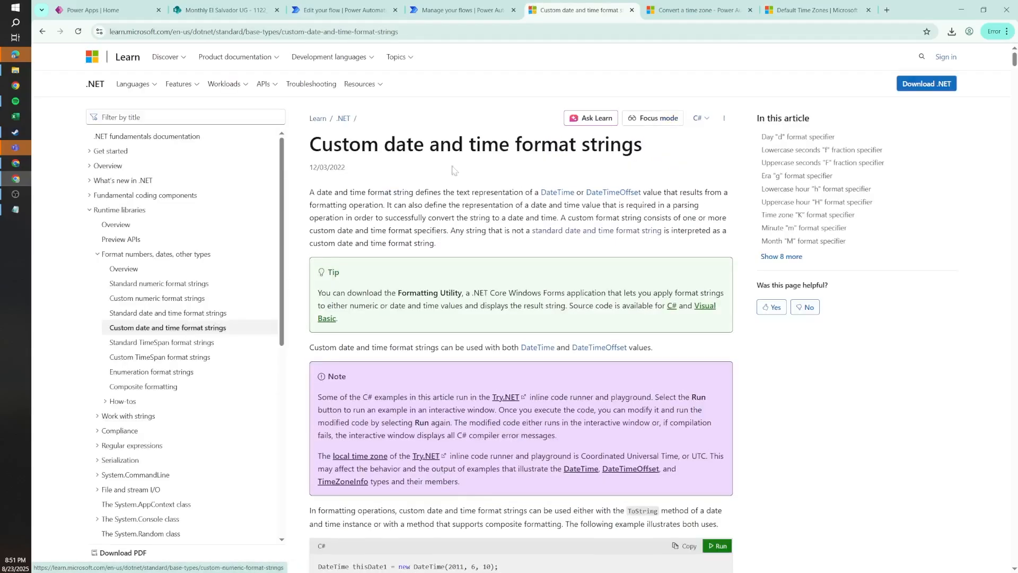
pyautogui.moveTo(1013, 59); pyautogui.dragTo(1005, 135)
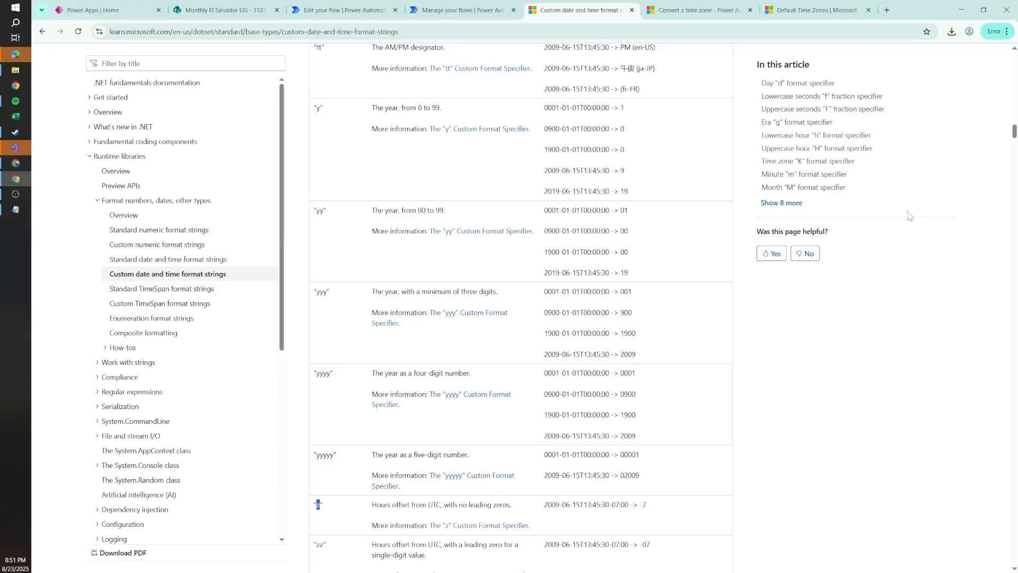
pyautogui.moveTo(1014, 134); pyautogui.dragTo(1014, 92)
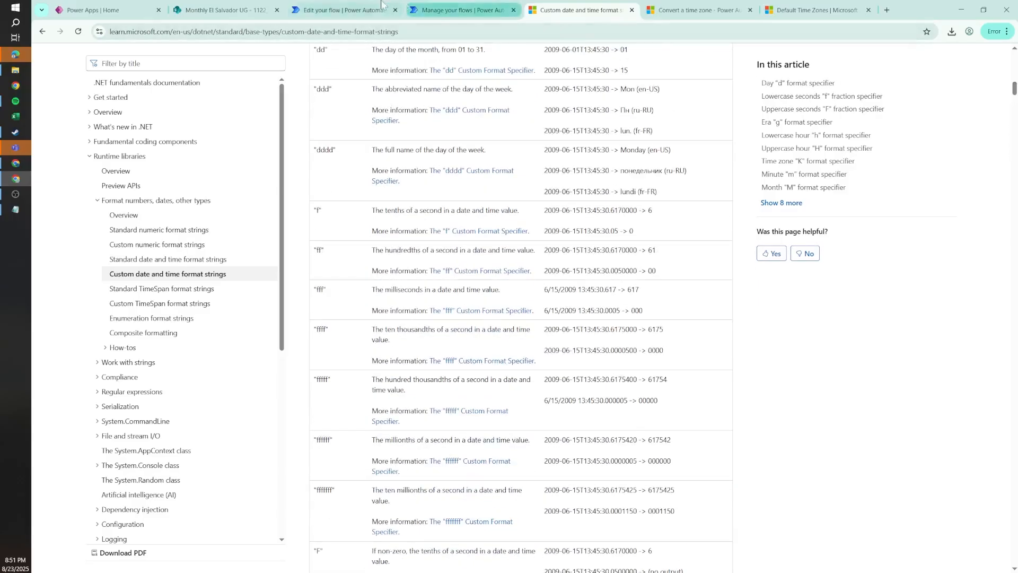
# Return to the flow run page and resubmit the run with the newly saved date formats
pyautogui.click(339, 10)
pyautogui.click(456, 8)
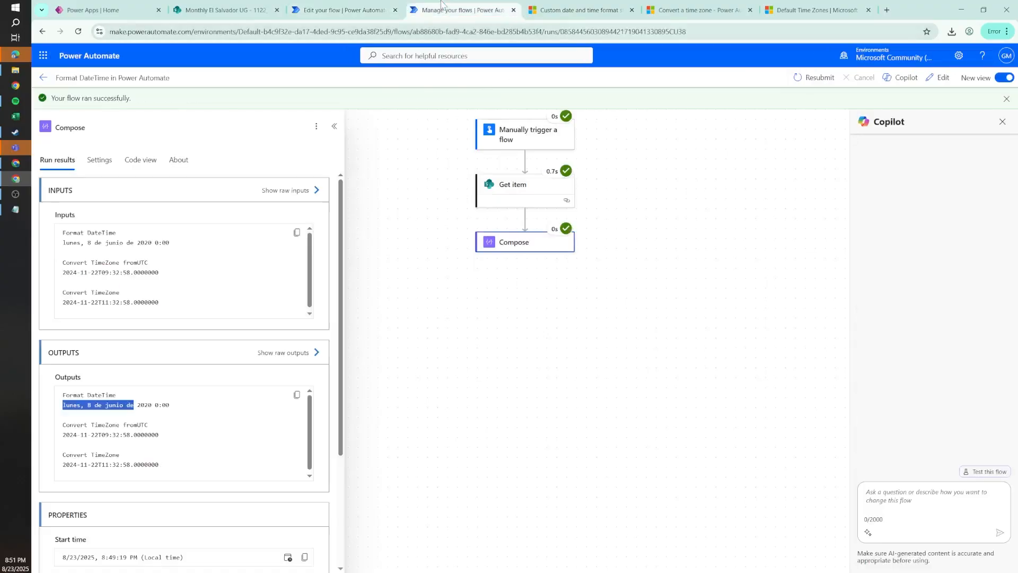
pyautogui.click(816, 77)
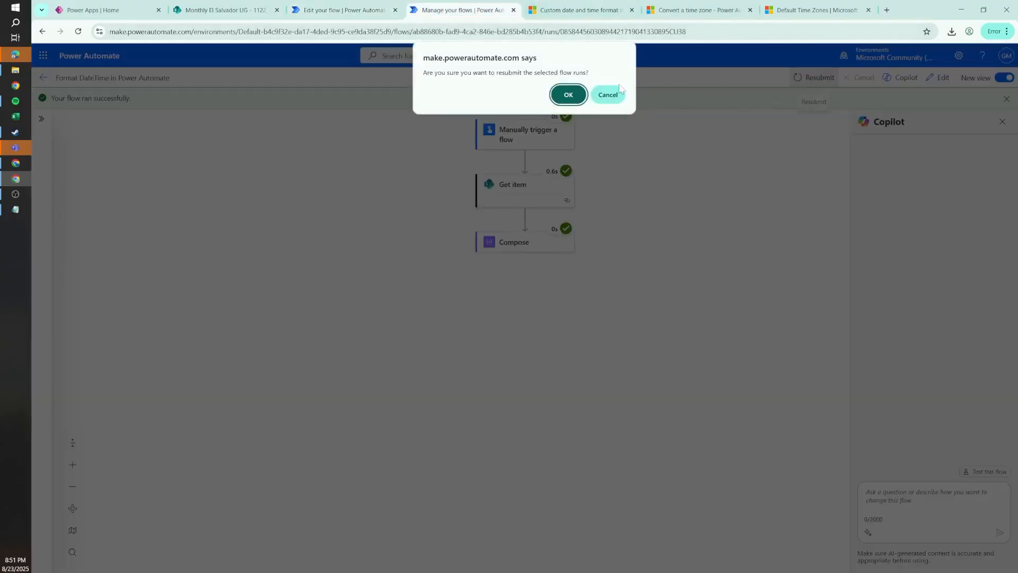
pyautogui.click(569, 94)
# Review the Compose expressions in the editor and compare them with the three date outputs of the new run
pyautogui.click(340, 10)
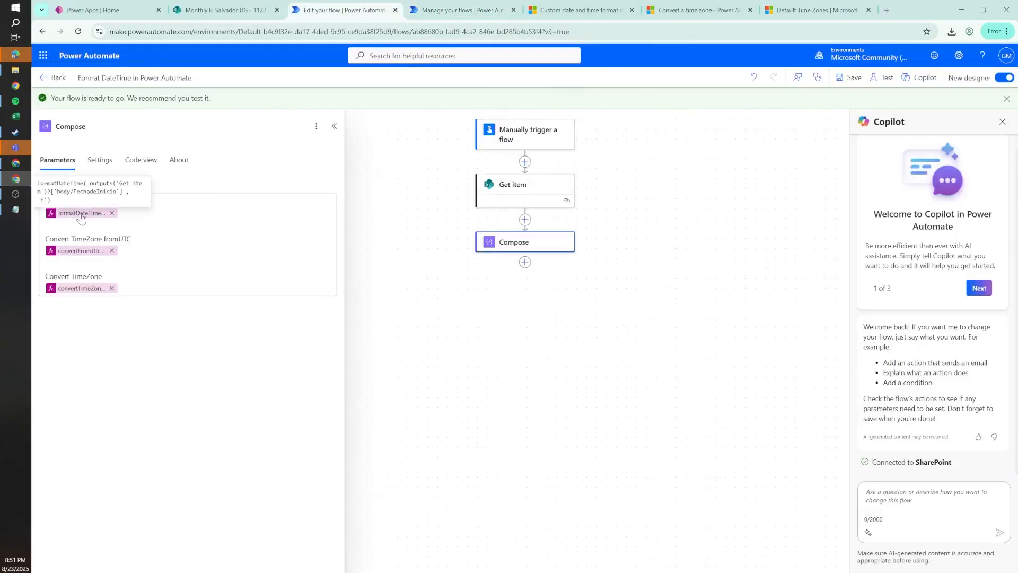
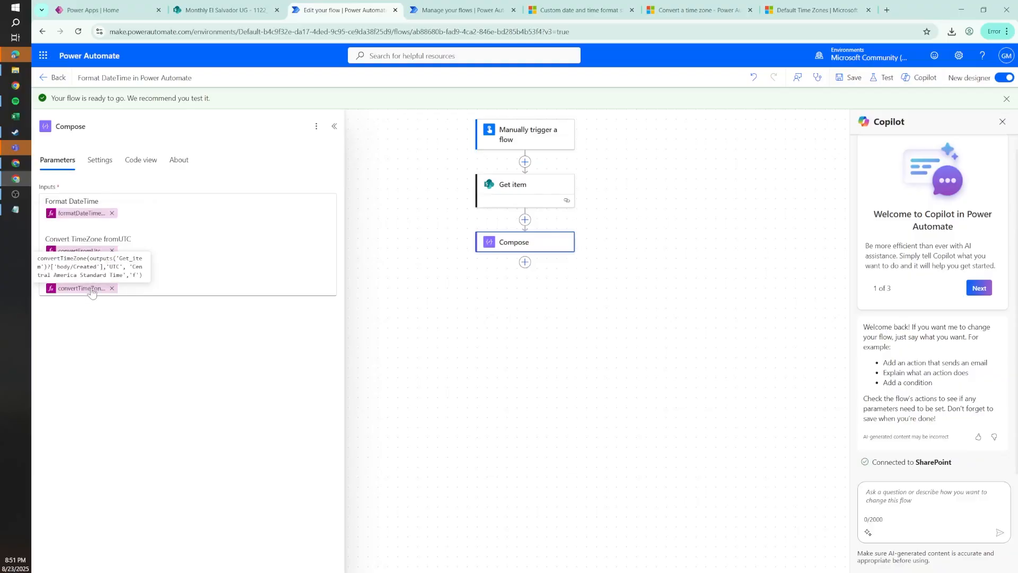
pyautogui.hotkey('ctrl', 'Tab')
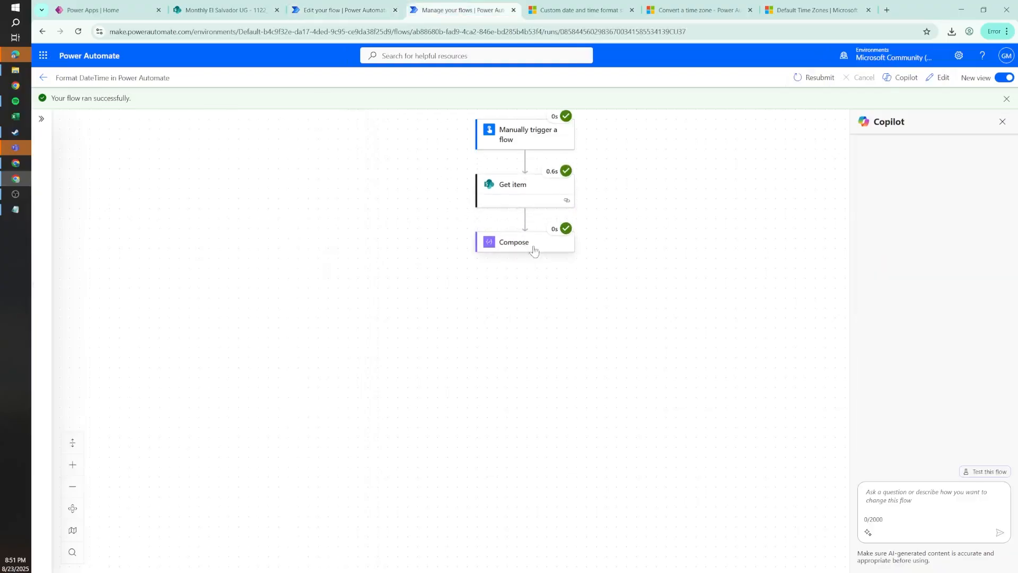
pyautogui.moveTo(165, 406); pyautogui.dragTo(63, 407)
pyautogui.click(64, 407)
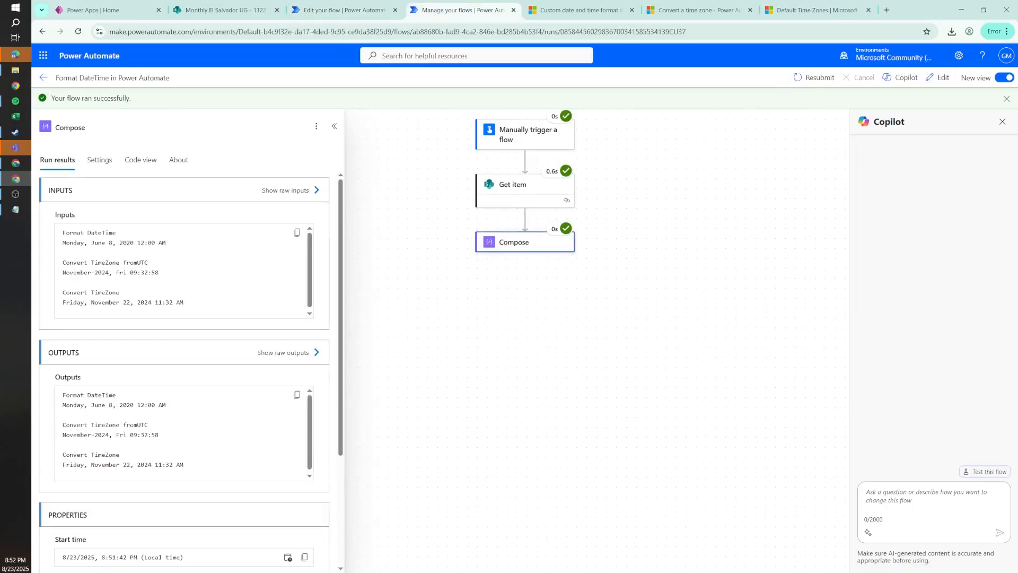
pyautogui.moveTo(160, 436); pyautogui.dragTo(60, 436)
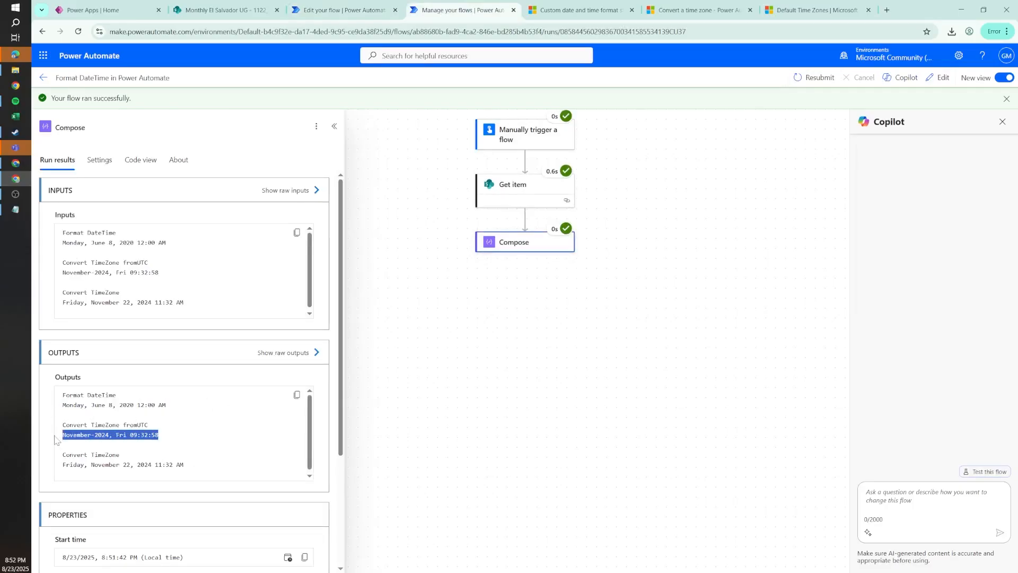
pyautogui.click(60, 436)
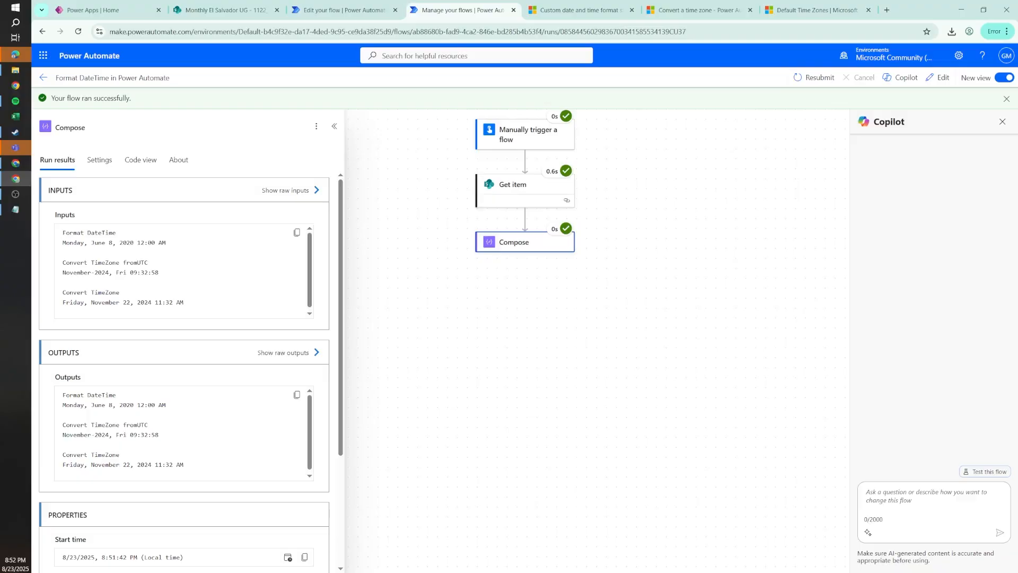
pyautogui.doubleClick(124, 435)
pyautogui.click(124, 435)
pyautogui.moveTo(123, 436); pyautogui.dragTo(62, 473)
pyautogui.click(162, 436)
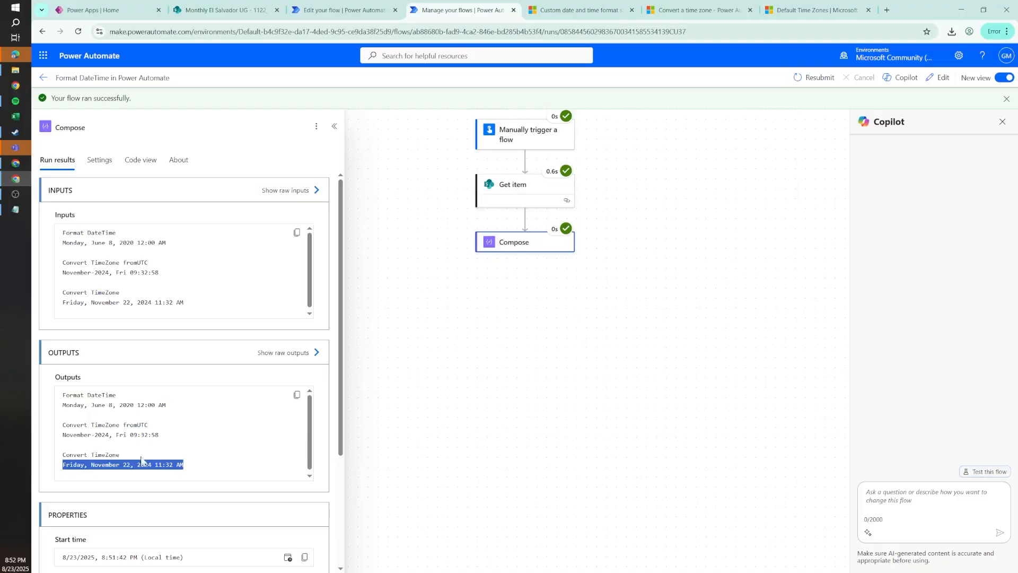
# Insert Get item's Fecha de Finalizacion value below the formatDateTime expression in Compose, cut it for reuse and leave an empty line
pyautogui.click(353, 10)
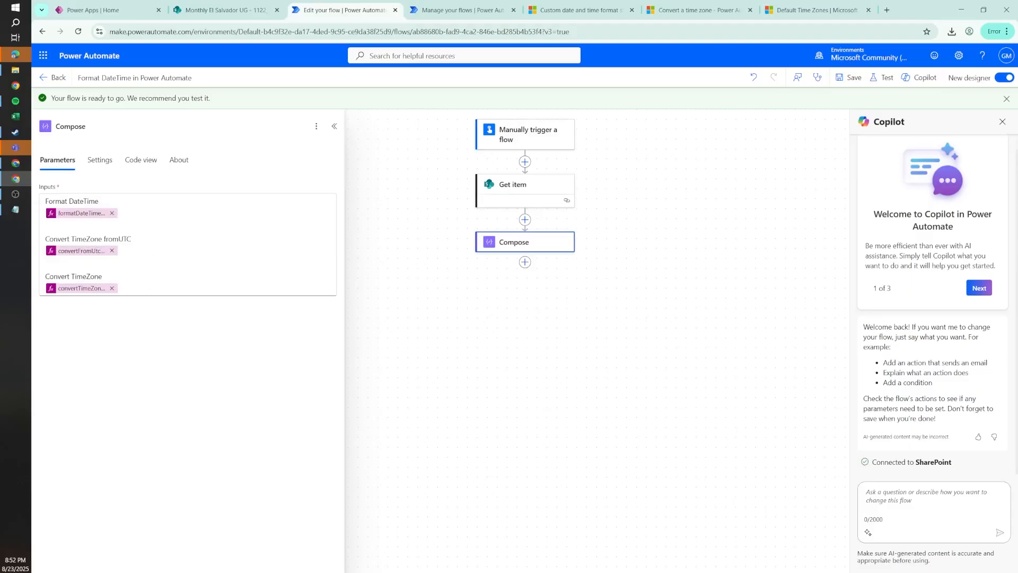
pyautogui.click(120, 214)
pyautogui.press('Return')
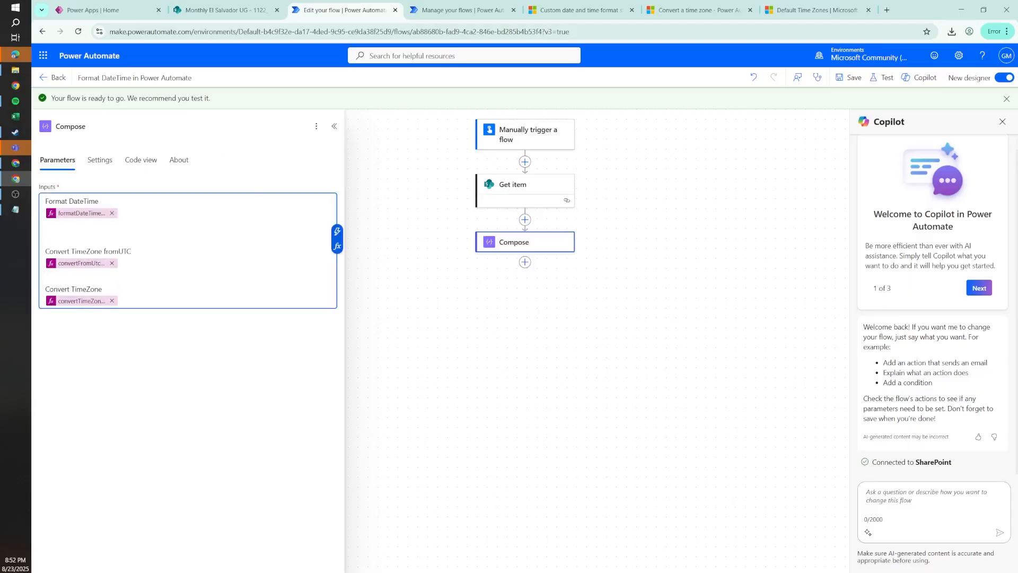
pyautogui.click(338, 231)
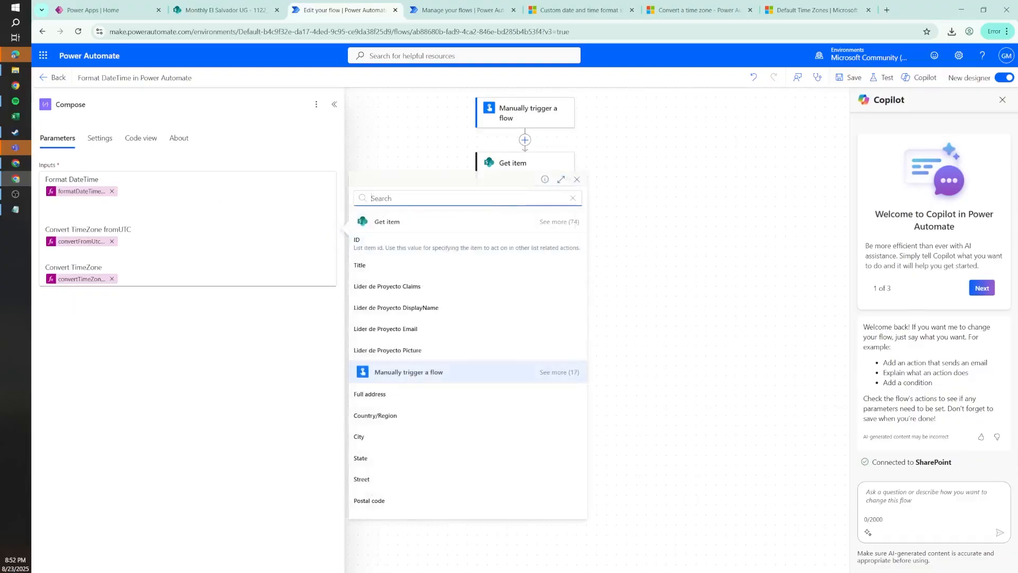
pyautogui.write('fe')
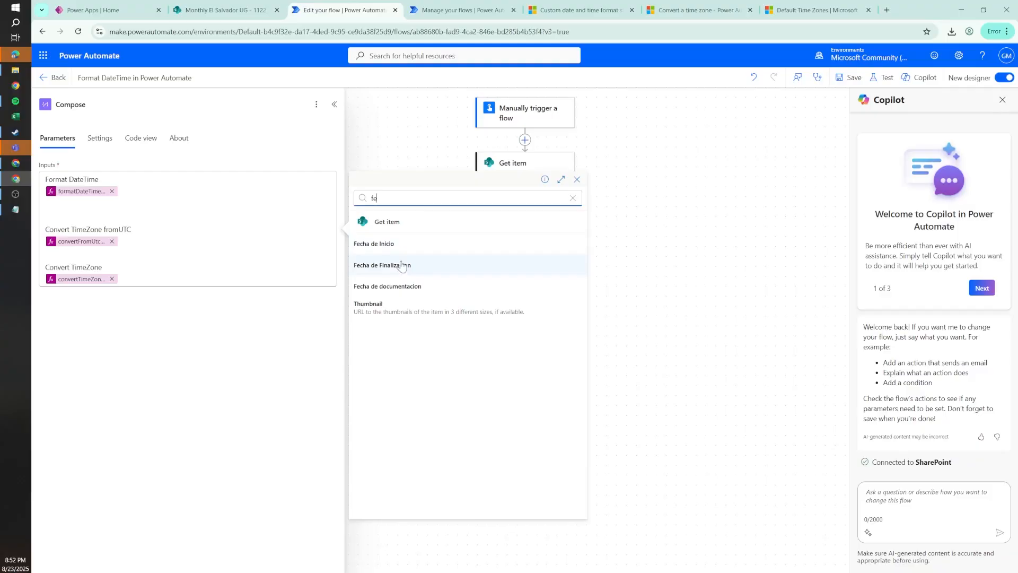
pyautogui.click(402, 266)
pyautogui.moveTo(139, 204); pyautogui.dragTo(37, 201)
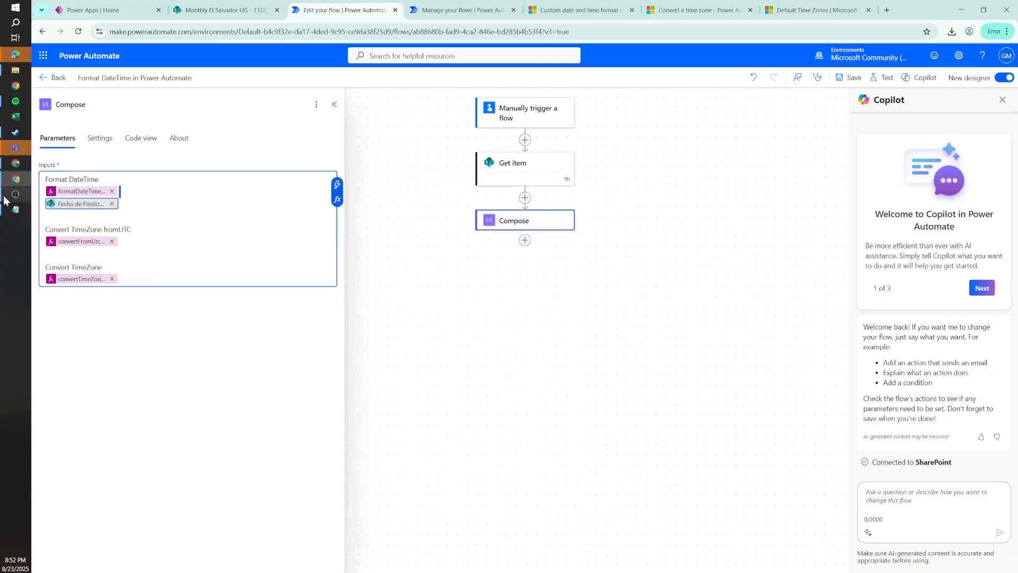
pyautogui.press('BackSpace')
pyautogui.press('Return')
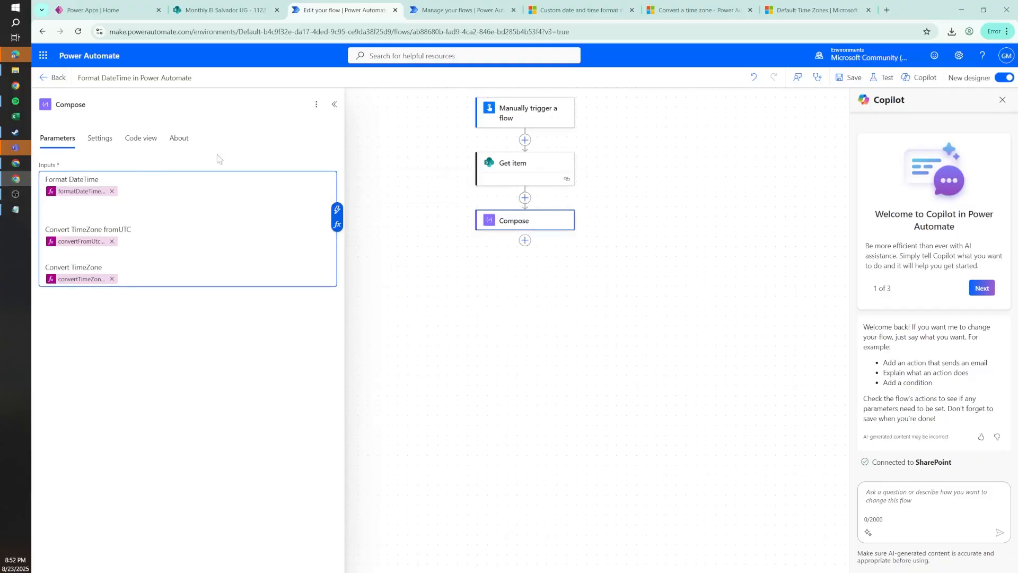
# Add the expression formatDateTime(outputs('Get_item')?['body/FechadeFinalizacion'],'f') on Compose's empty line and save the flow
pyautogui.click(337, 225)
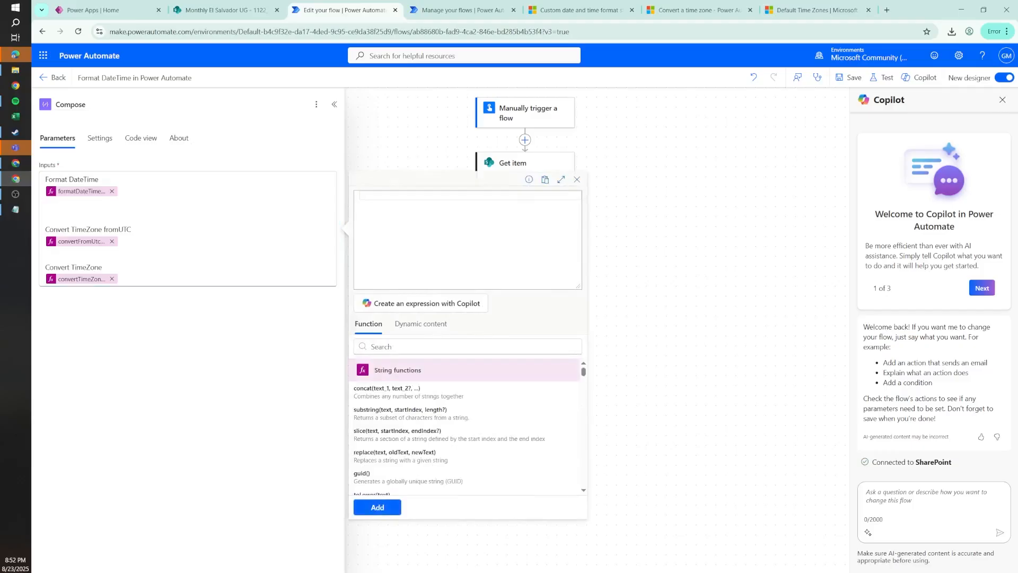
pyautogui.write('for')
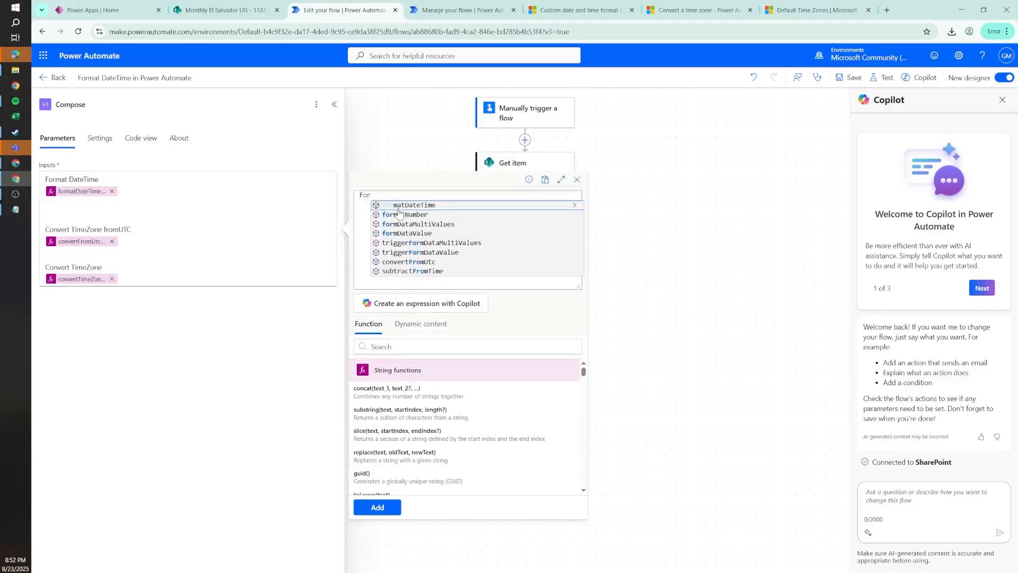
pyautogui.press('Return')
pyautogui.write("@{outputs('Get_item')?['body/FechadeFinalizacion']}")
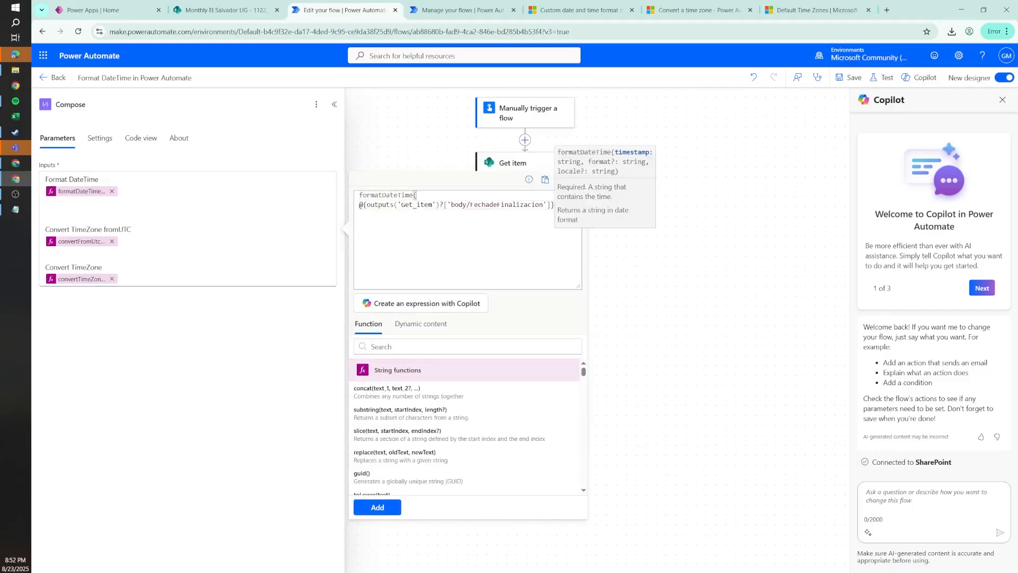
pyautogui.press('BackSpace')
pyautogui.press('Home')
pyautogui.press('Delete')
pyautogui.press('Delete')
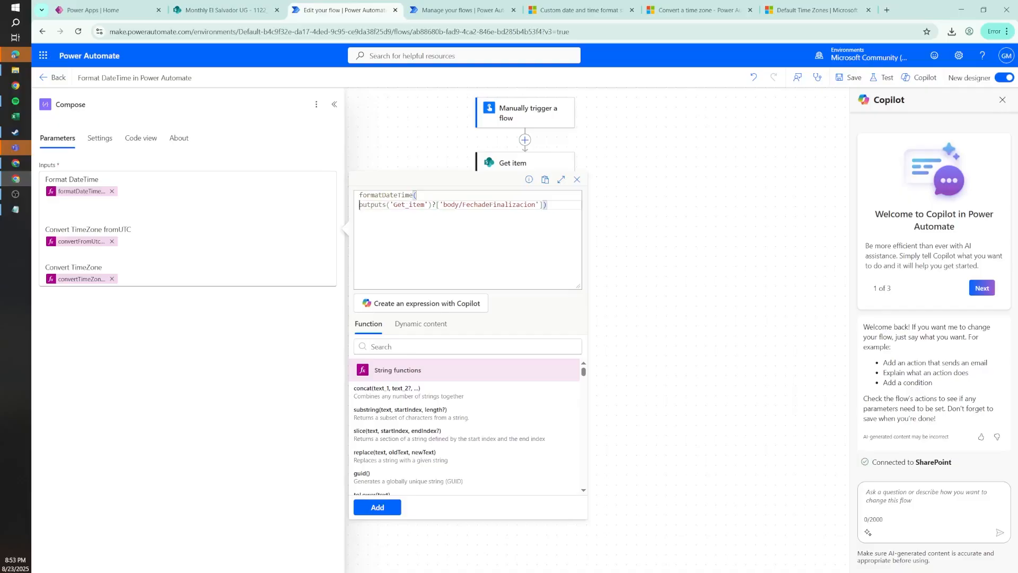
pyautogui.write(",''")
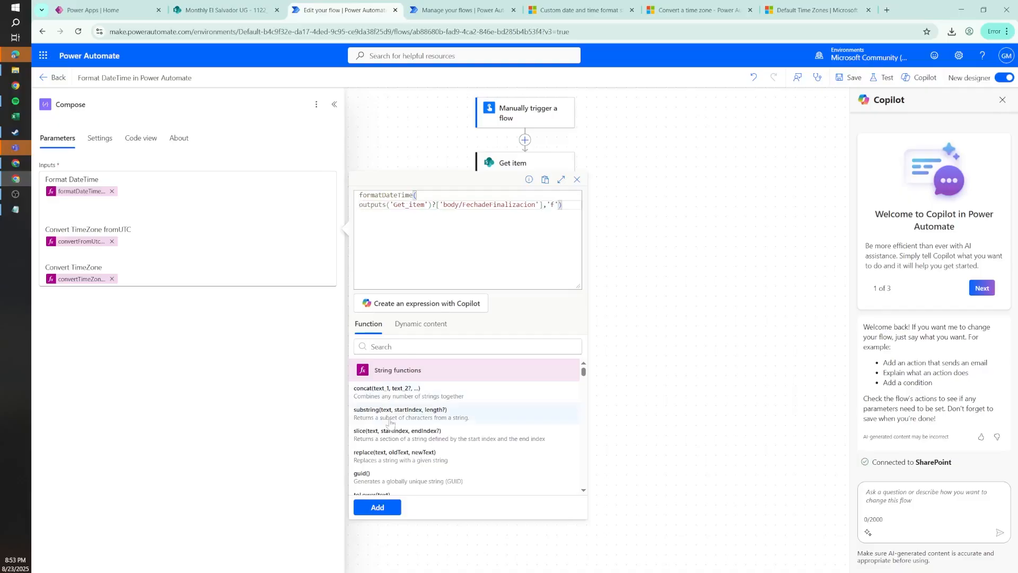
pyautogui.click(381, 507)
pyautogui.click(850, 77)
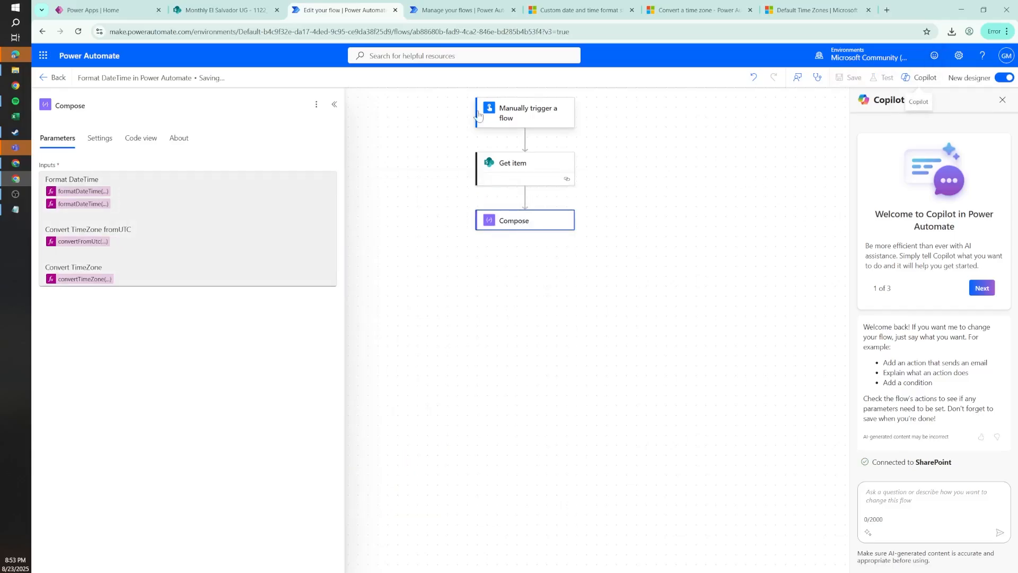
# Resubmit the run from the flow run page, open the Compose action and read its error message
pyautogui.click(493, 10)
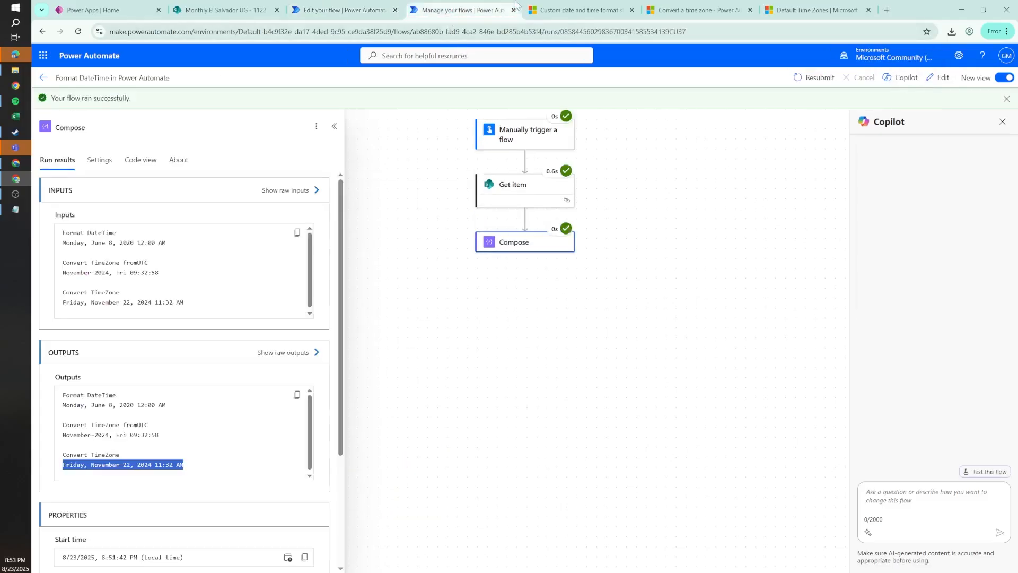
pyautogui.click(814, 77)
pyautogui.click(570, 91)
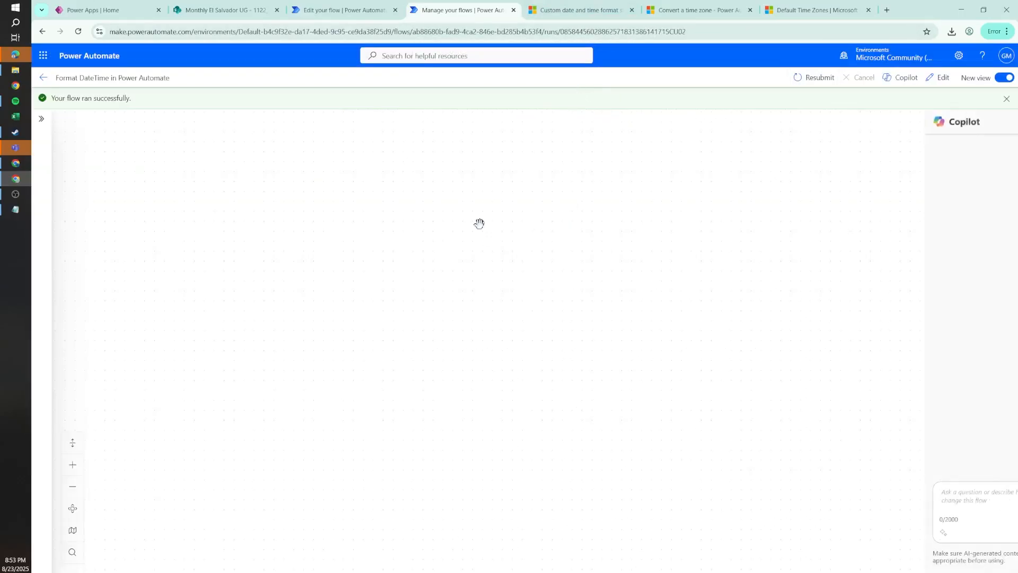
pyautogui.click(507, 228)
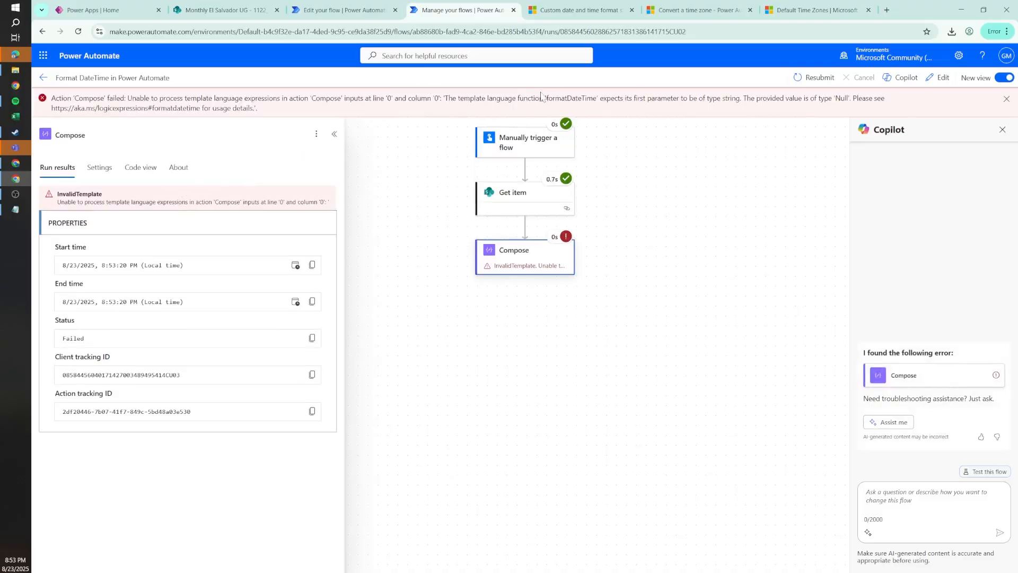
pyautogui.doubleClick(572, 98)
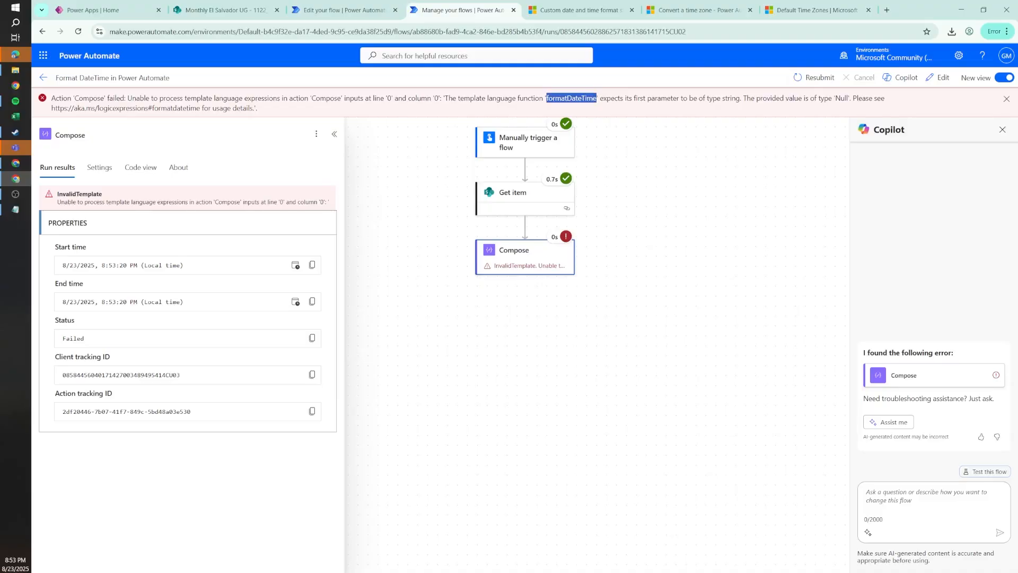
pyautogui.moveTo(829, 98); pyautogui.dragTo(866, 98)
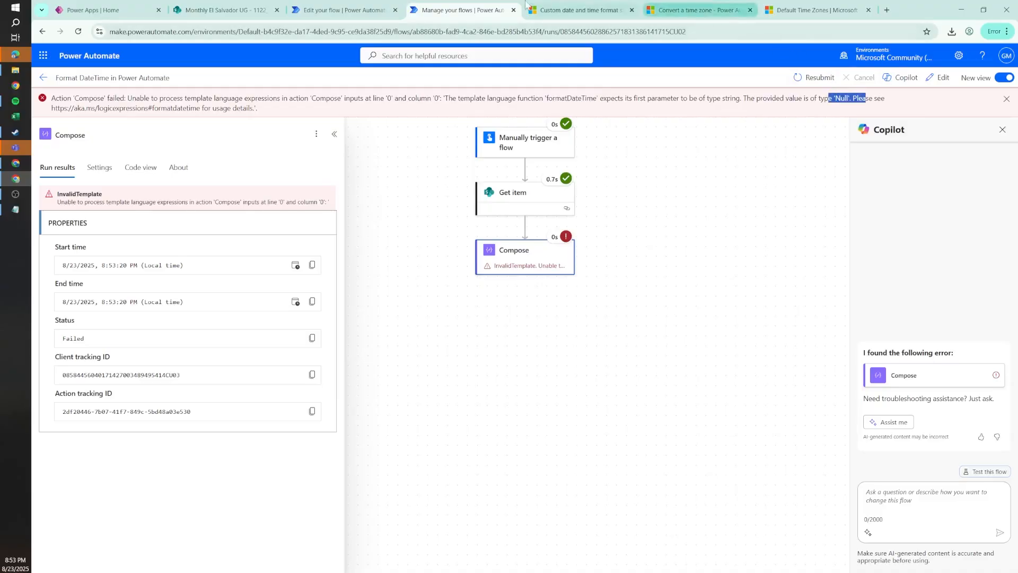
# Close the item form in the SharePoint list and check the Fecha de Finalizacion column for Office Renovation 15
pyautogui.click(225, 6)
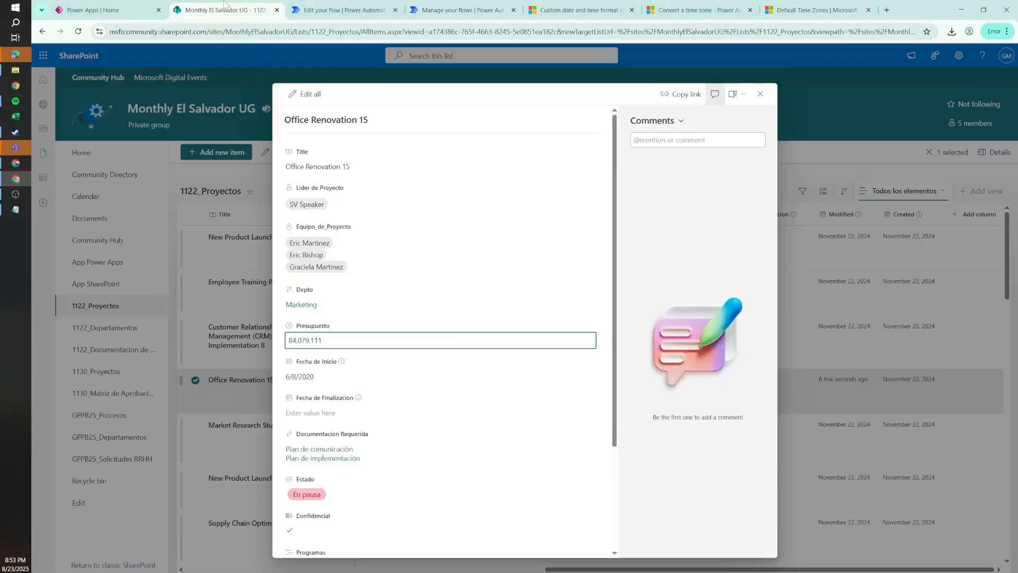
pyautogui.click(760, 94)
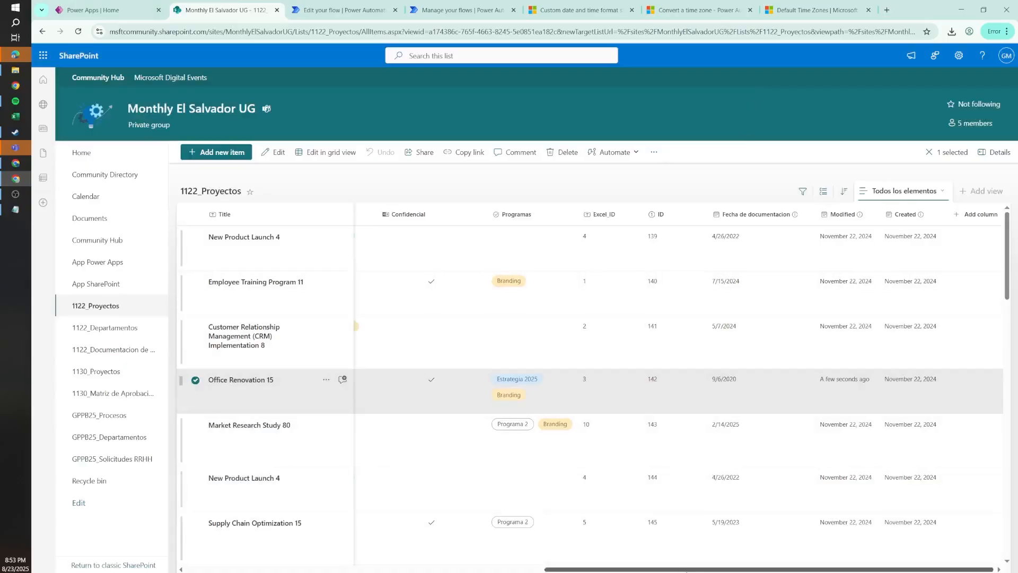
pyautogui.moveTo(706, 569); pyautogui.dragTo(477, 558)
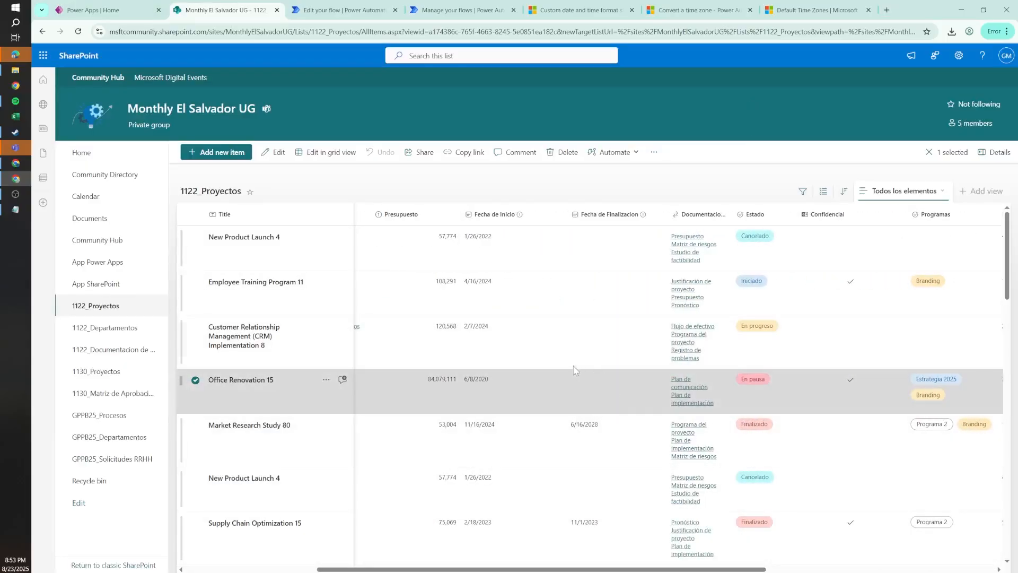
# Open the FechadeFinalizacion expression in the flow editor, copy its outputs reference and insert an empty line above formatDateTime
pyautogui.click(331, 10)
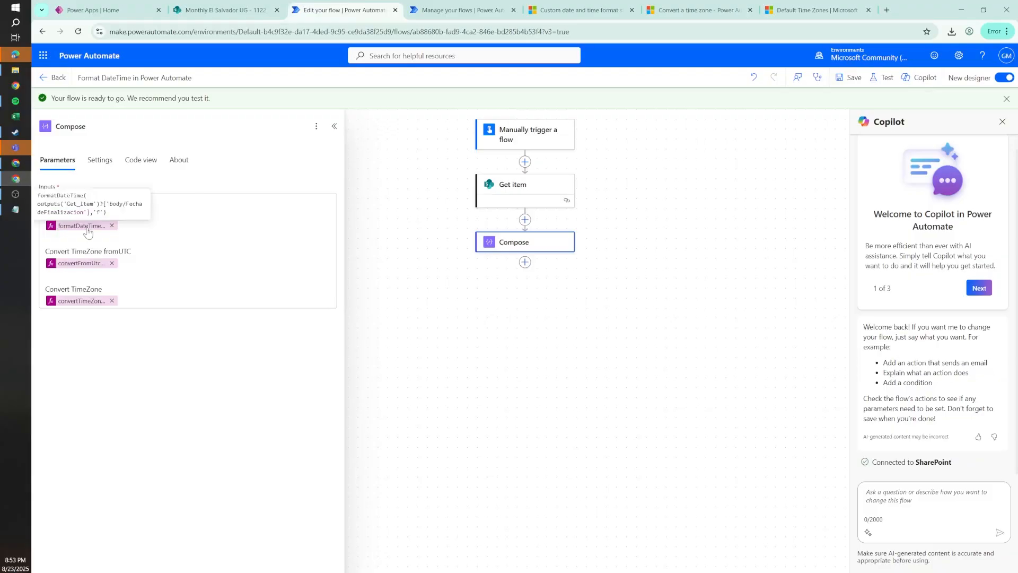
pyautogui.click(82, 225)
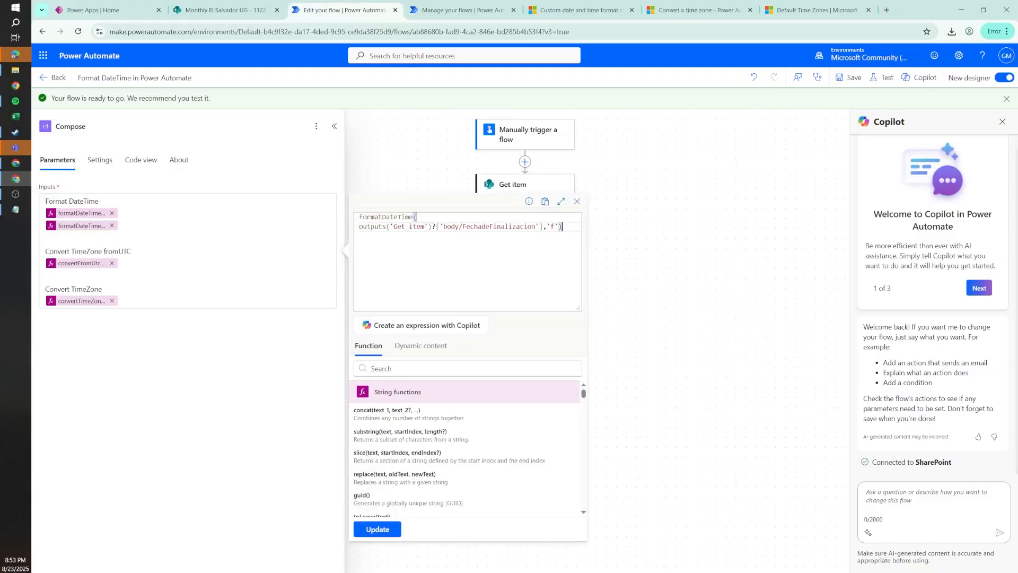
pyautogui.moveTo(542, 227); pyautogui.dragTo(359, 226)
pyautogui.hotkey('ctrl', 'c')
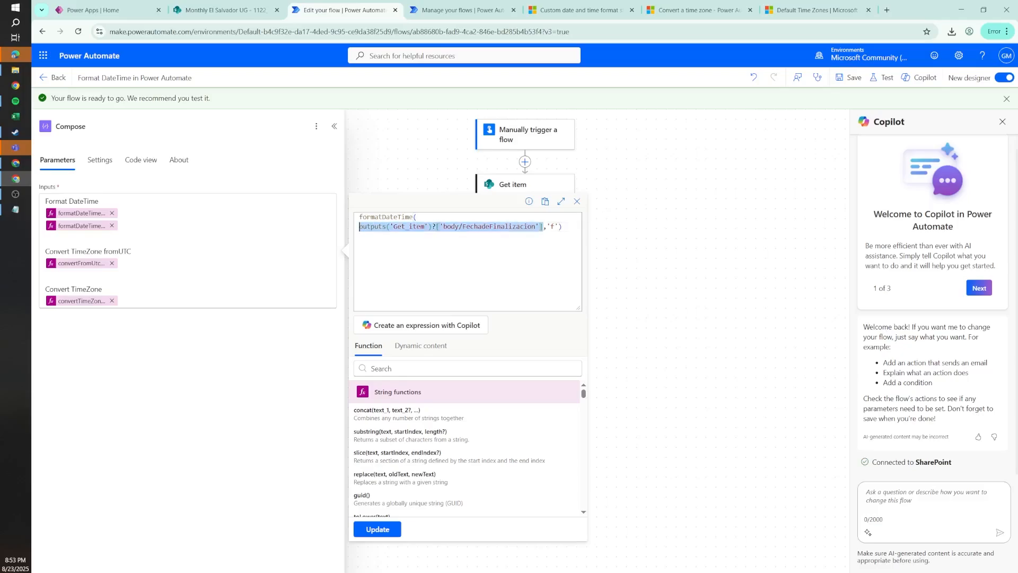
pyautogui.click(360, 217)
pyautogui.press('Return')
pyautogui.press('Up')
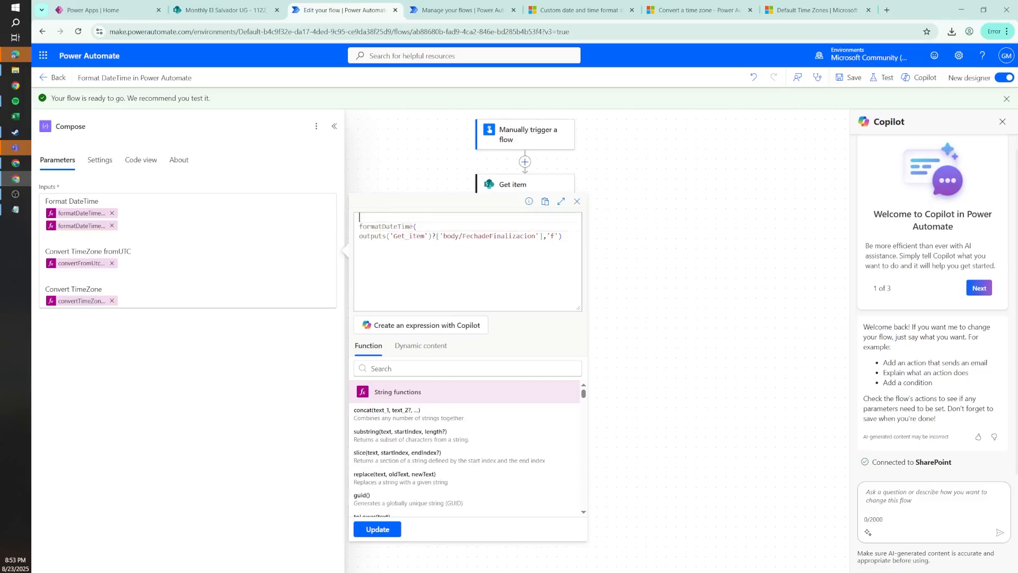
# Begin the expression with if(equals(outputs('Get_item')?['body/FechadeFinalizacion'],null),'', so that a null date returns an empty string
pyautogui.write('if*')
pyautogui.write('(')
pyautogui.write('equals(')
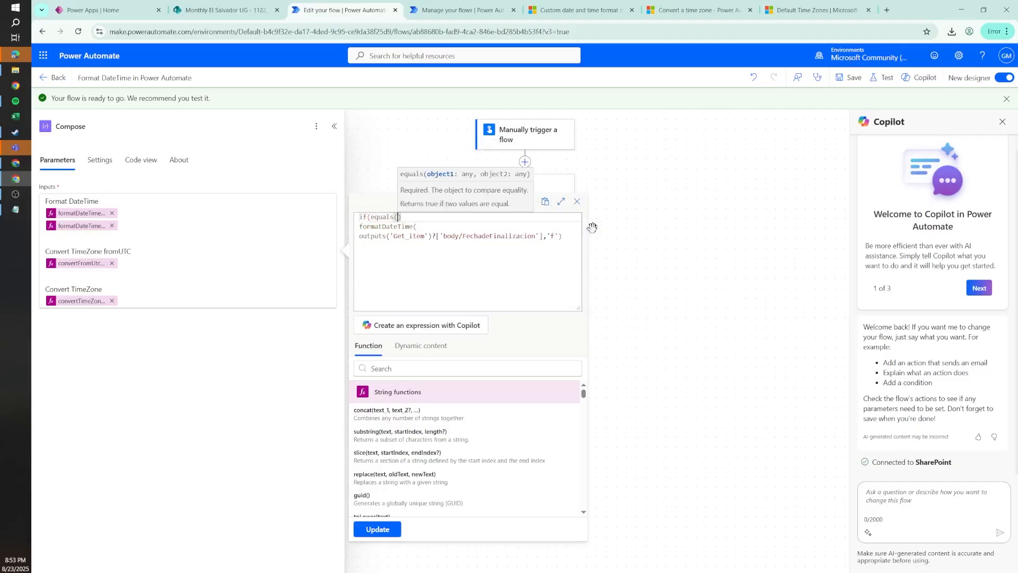
pyautogui.hotkey('ctrl', 'v')
pyautogui.write(',null)')
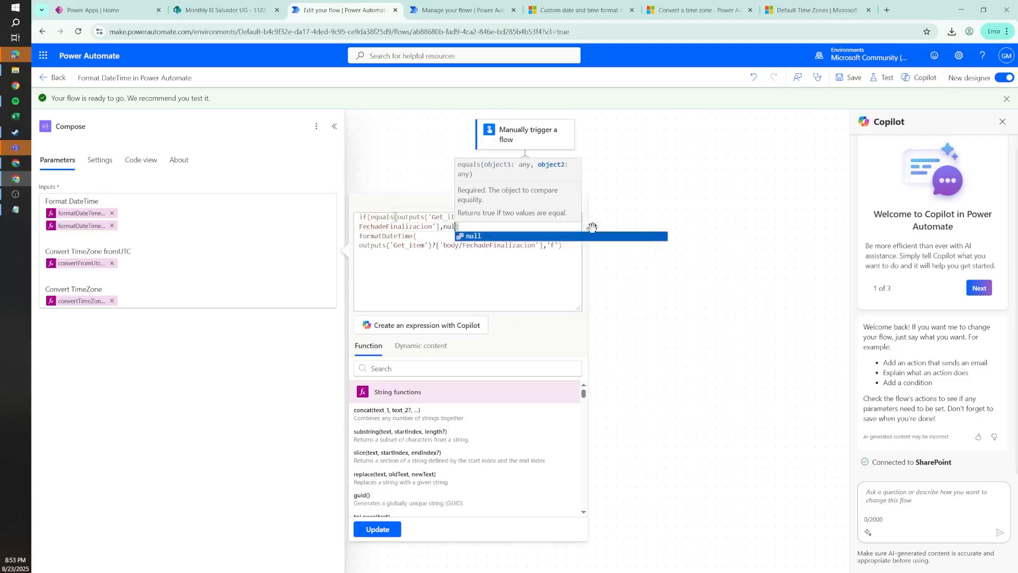
pyautogui.write(', ')
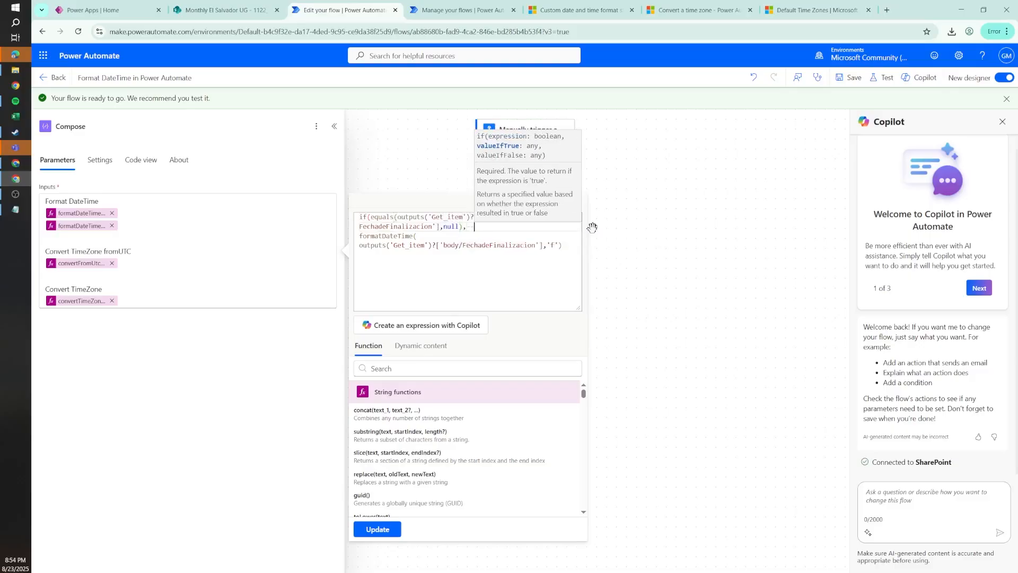
pyautogui.write("'',")
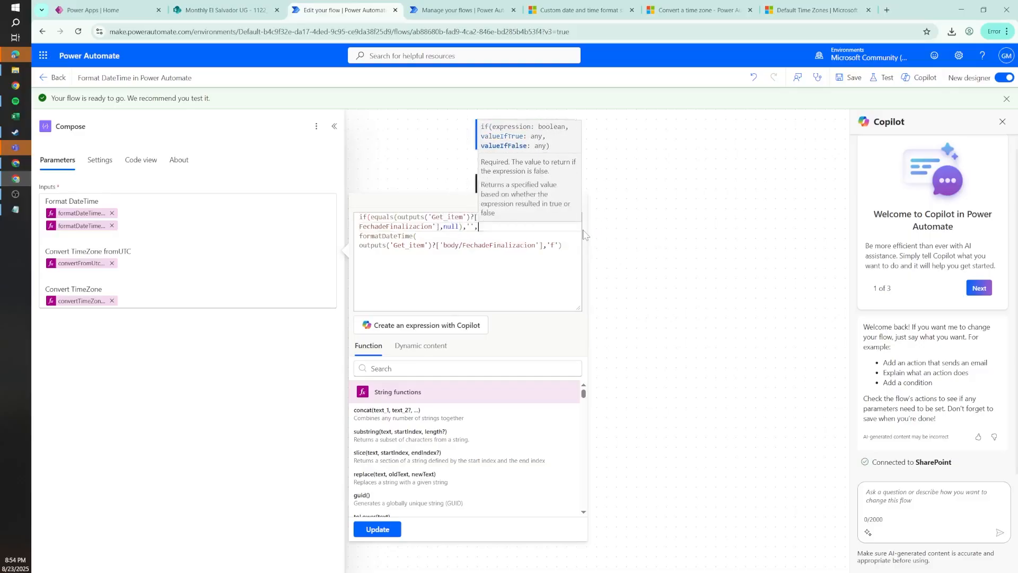
# Close the if expression with a final parenthesis after formatDateTime, update it in Compose and save the flow
pyautogui.click(563, 245)
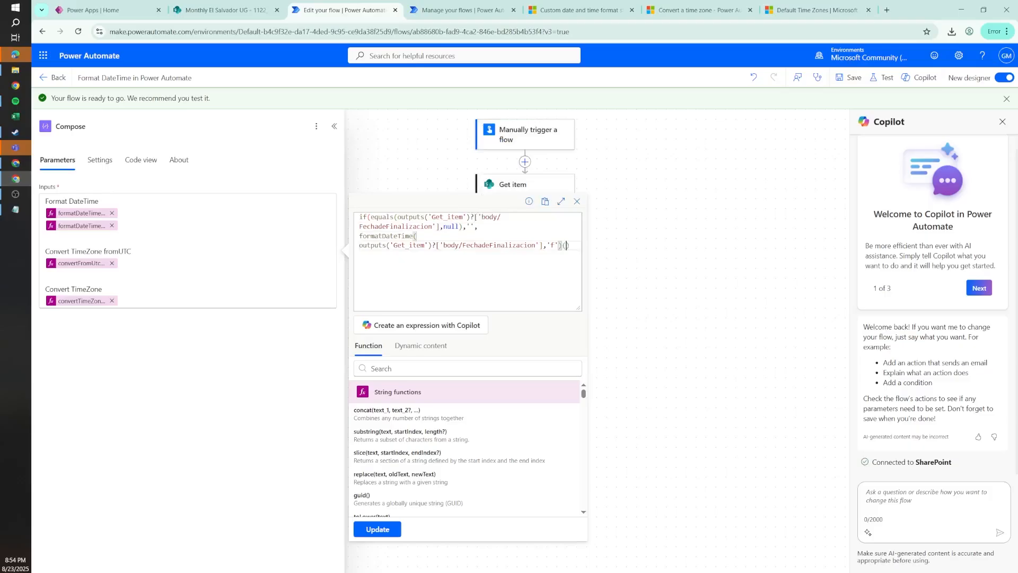
pyautogui.press('BackSpace')
pyautogui.press('BackSpace')
pyautogui.write(')')
pyautogui.click(373, 530)
pyautogui.click(850, 78)
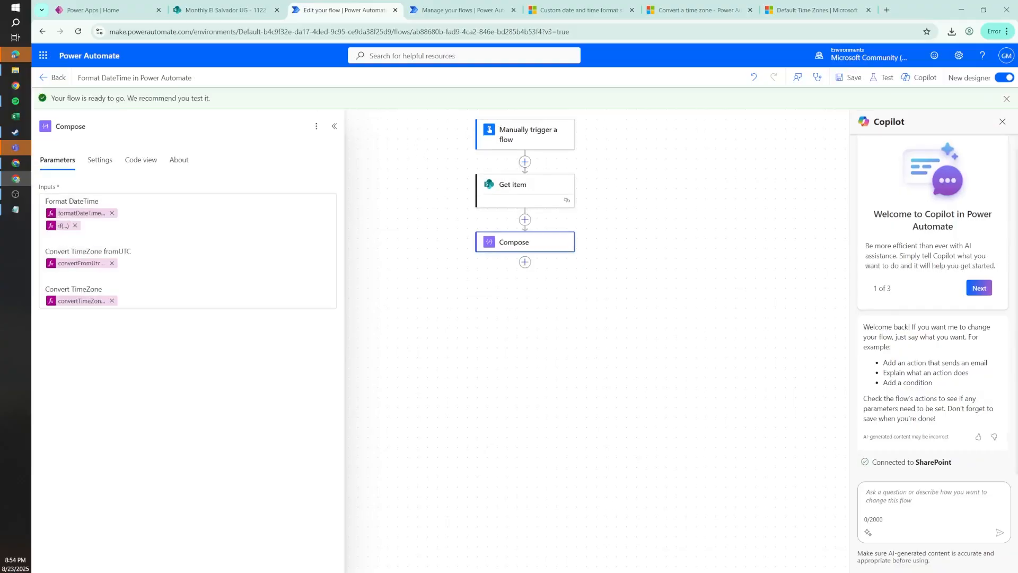
# Copy the whole if expression, add an empty line below it in Compose and paste the copy into a new expression
pyautogui.click(83, 225)
pyautogui.click(62, 226)
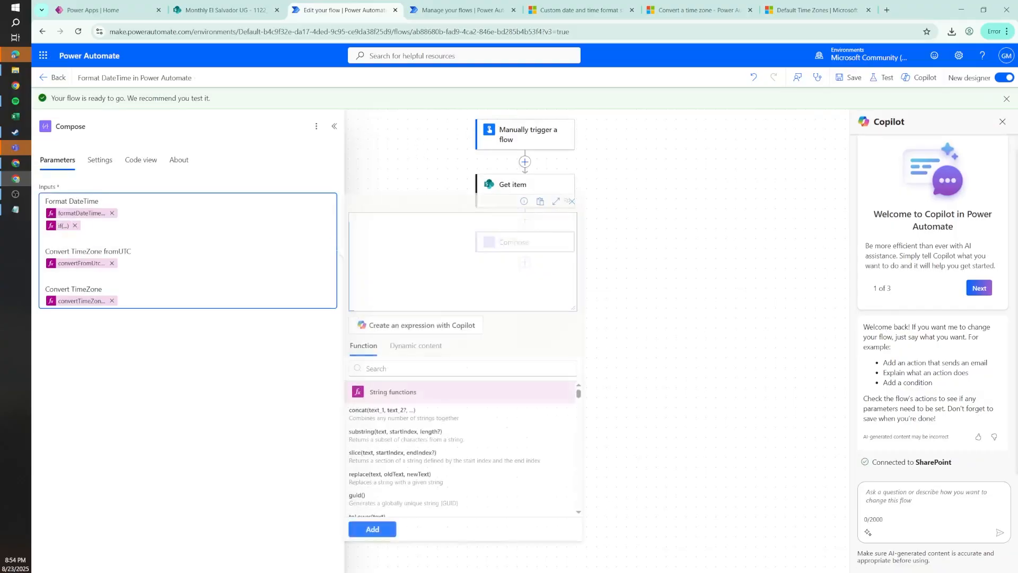
pyautogui.hotkey('ctrl', 'a')
pyautogui.press('Escape')
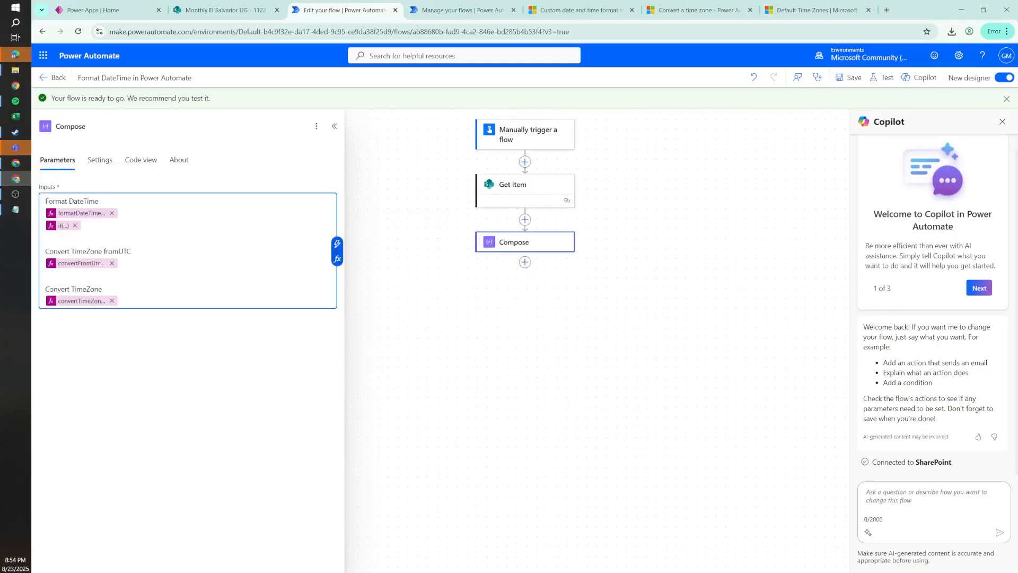
pyautogui.press('Return')
pyautogui.click(337, 244)
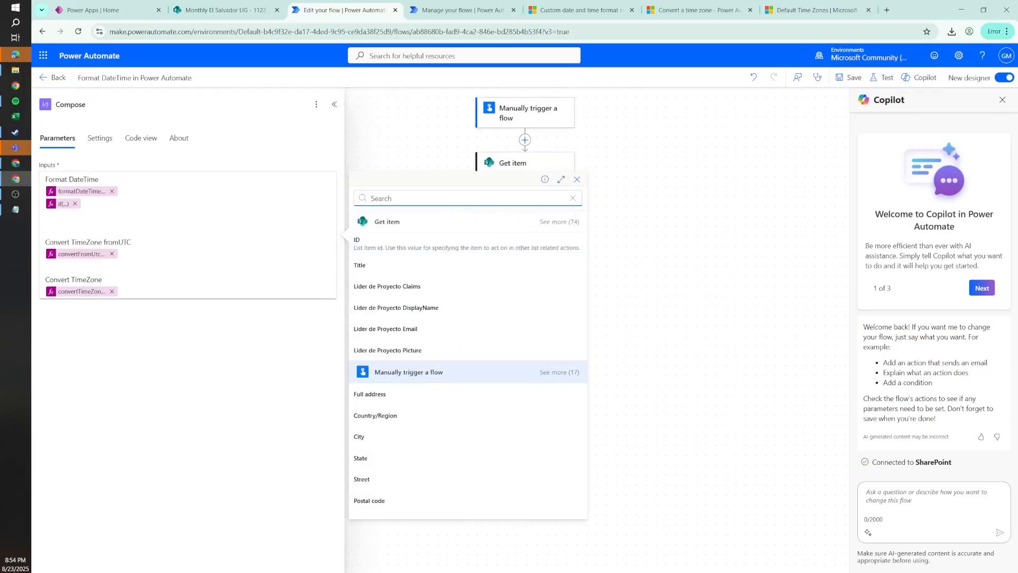
pyautogui.click(577, 179)
pyautogui.click(337, 249)
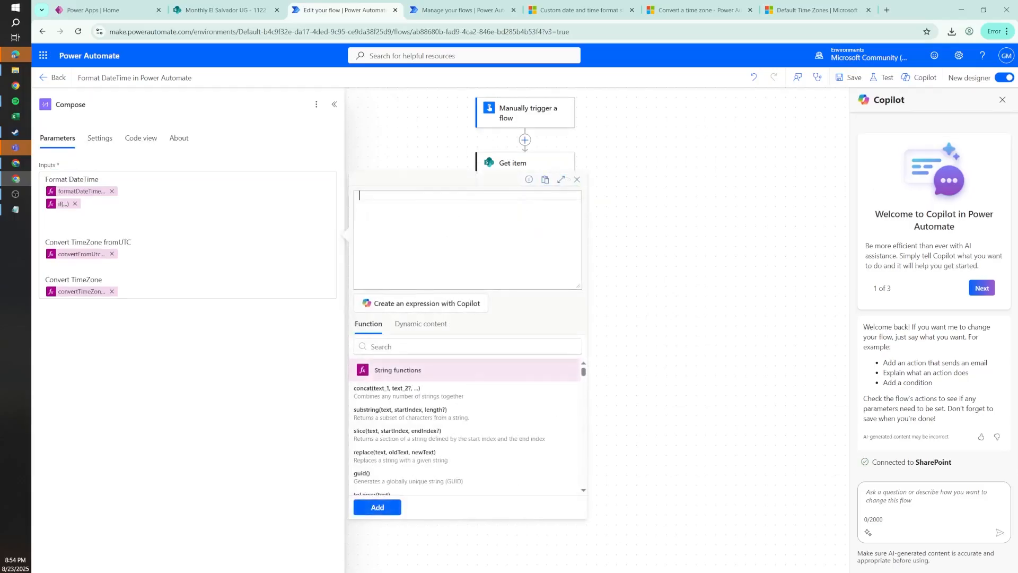
pyautogui.write("if(equals(outputs('Get_item')?['body/FechadeFinalizacion'],null),'',formatDateTime(outputs('Get_item')?['body/FechadeFinalizacion'],'f'))")
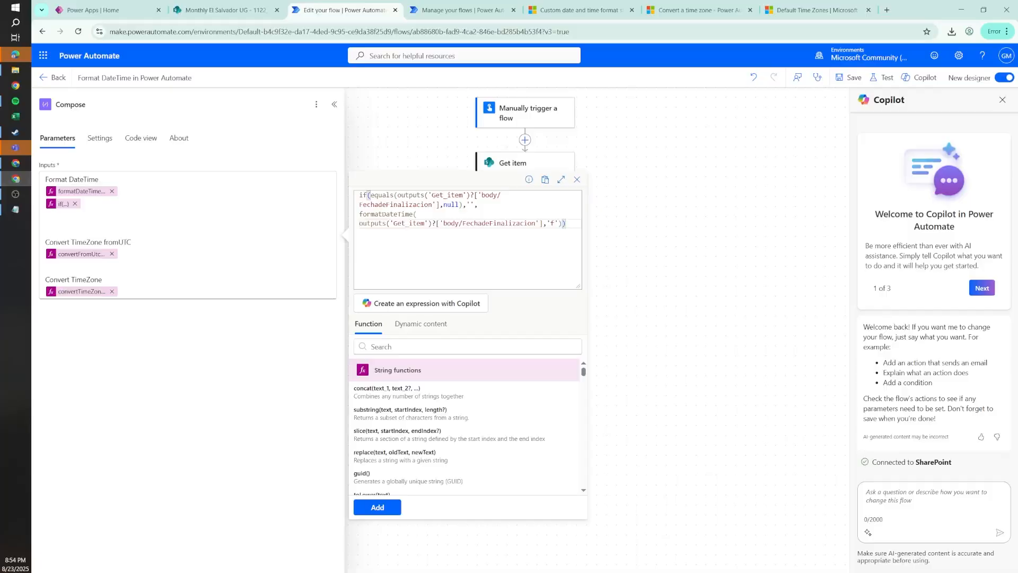
# Strip the if(equals(...)) wrapper and its closing parenthesis from the pasted expression, and spread the formatDateTime arguments over separate lines
pyautogui.moveTo(479, 205); pyautogui.dragTo(360, 194)
pyautogui.press('BackSpace')
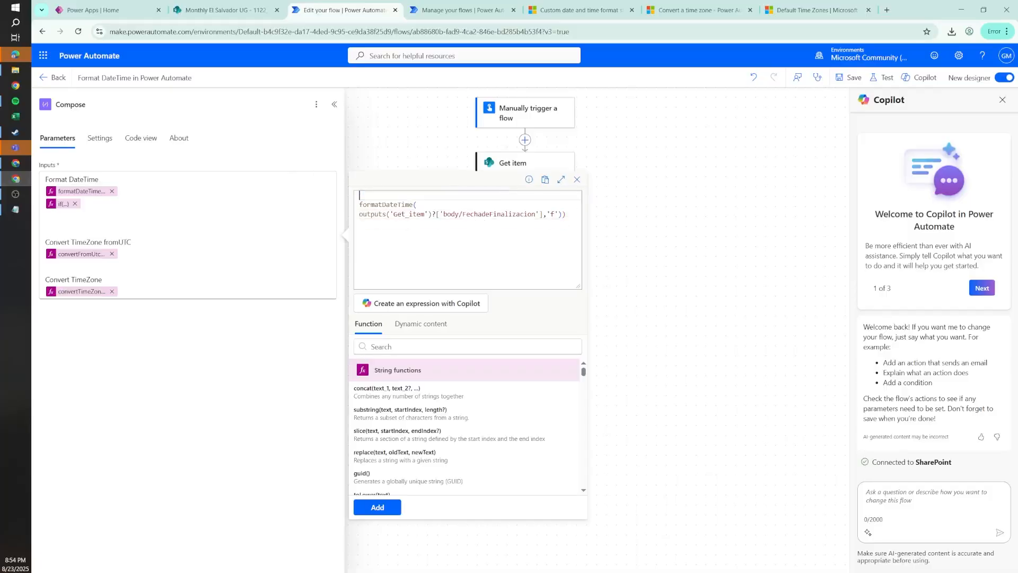
pyautogui.press('BackSpace')
pyautogui.press('Return')
pyautogui.press('Return')
pyautogui.click(417, 205)
pyautogui.press('Return')
pyautogui.press('Return')
pyautogui.press('Return')
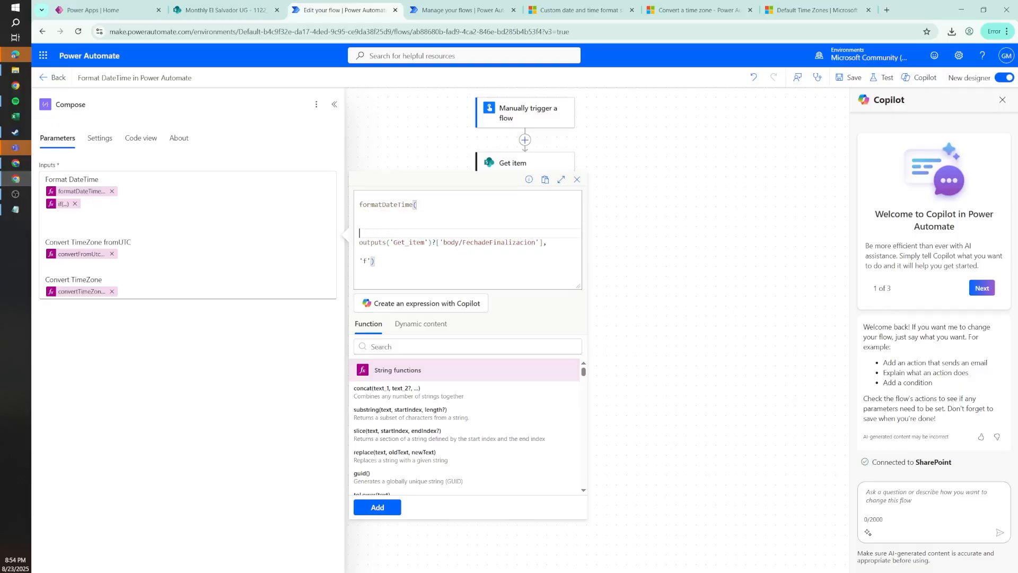
# Wrap the FechadeFinalizacion argument of formatDateTime in a coalesce function by inserting coalesce ( directly before it
pyautogui.press('BackSpace')
pyautogui.press('Up')
pyautogui.write('co')
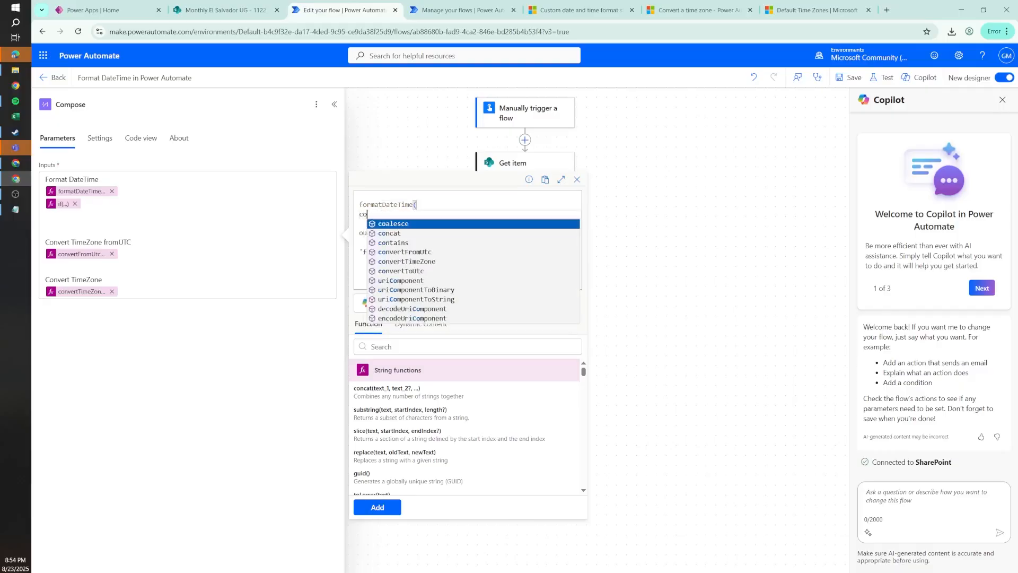
pyautogui.click(421, 226)
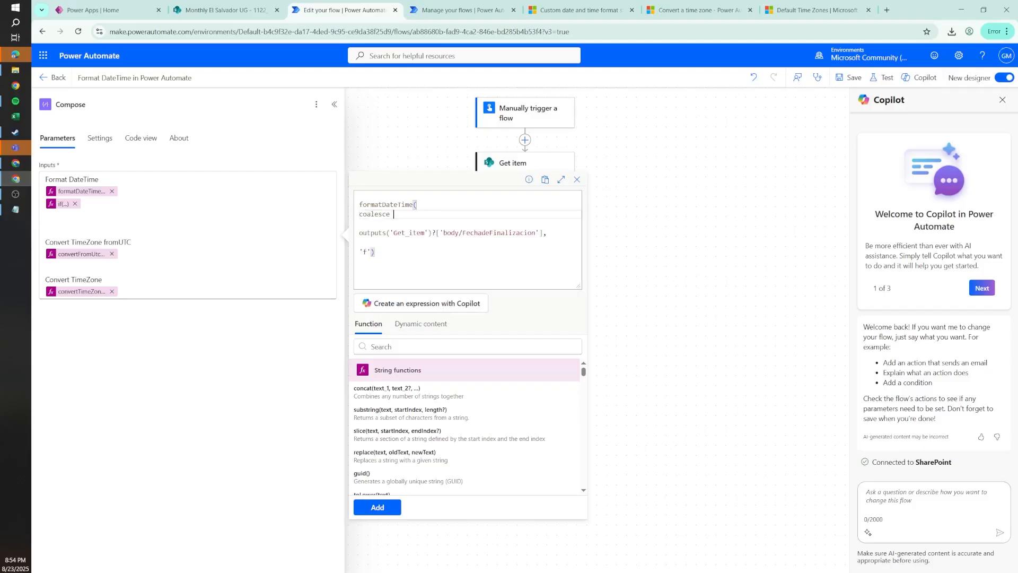
pyautogui.write('(')
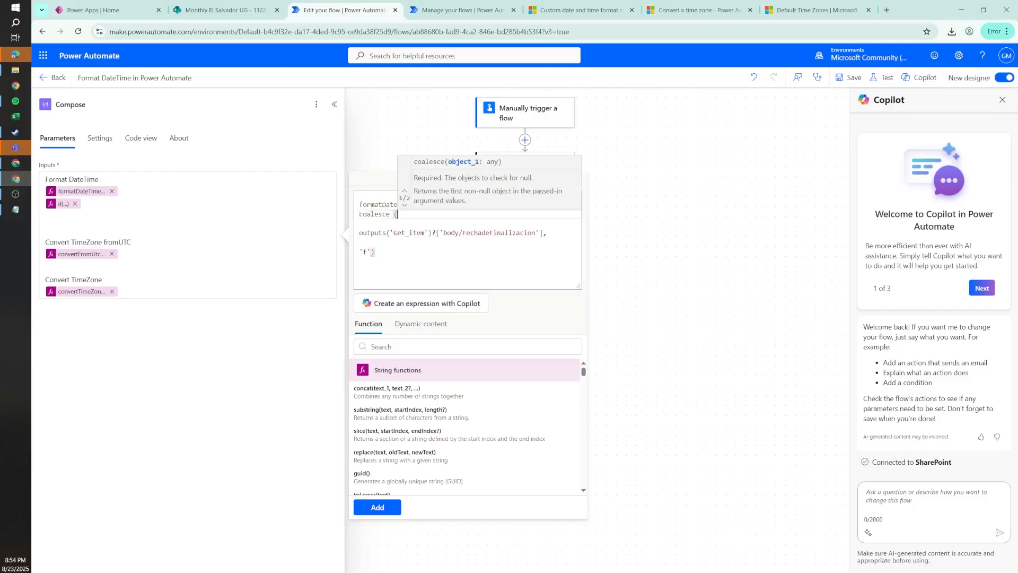
pyautogui.press('Delete')
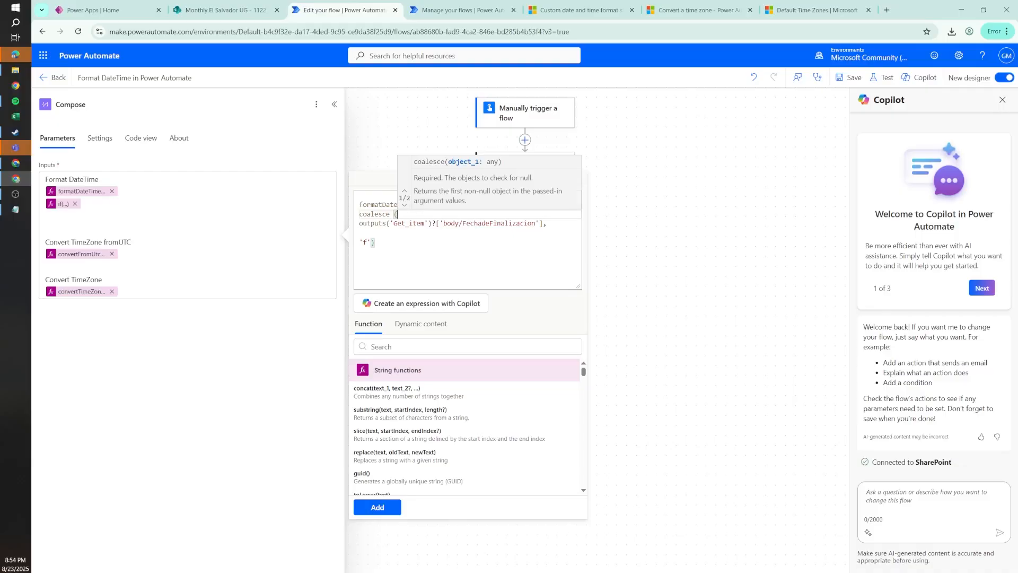
pyautogui.moveTo(546, 223); pyautogui.dragTo(360, 224)
pyautogui.click(547, 224)
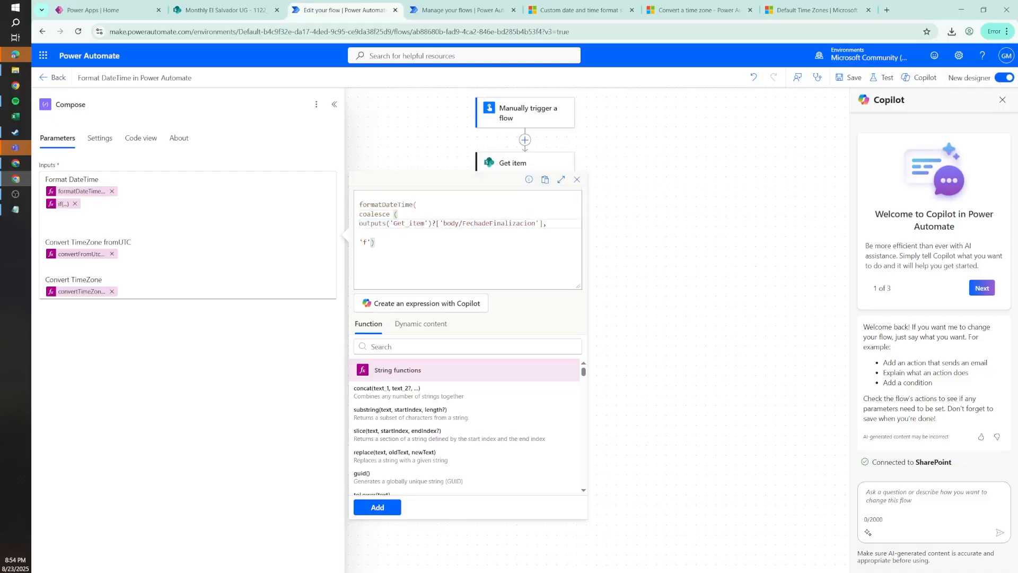
# Give coalesce the fallback utcNow() on its own line, then close it with a parenthesis and comma before 'f'
pyautogui.write('UT')
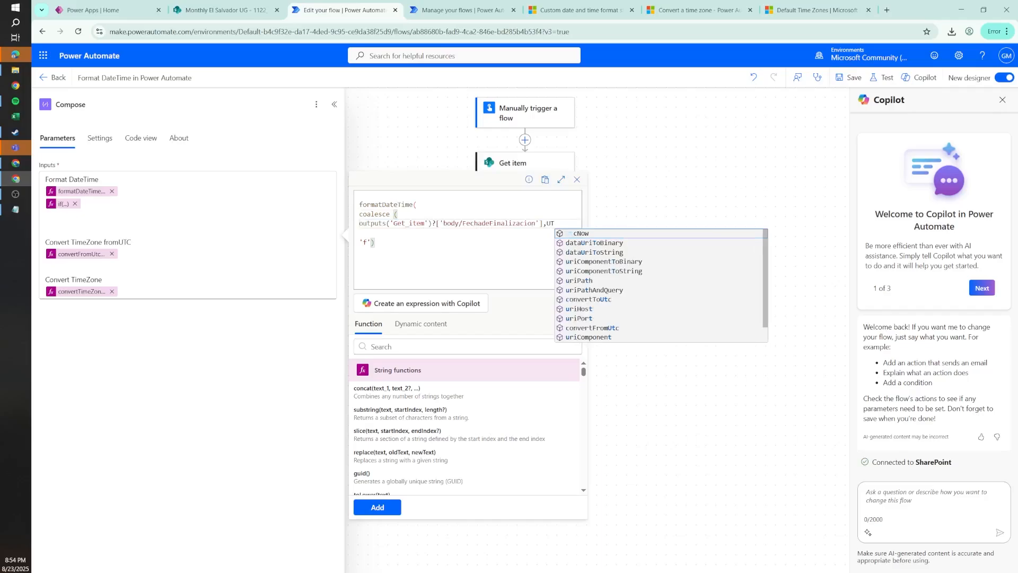
pyautogui.press('Return')
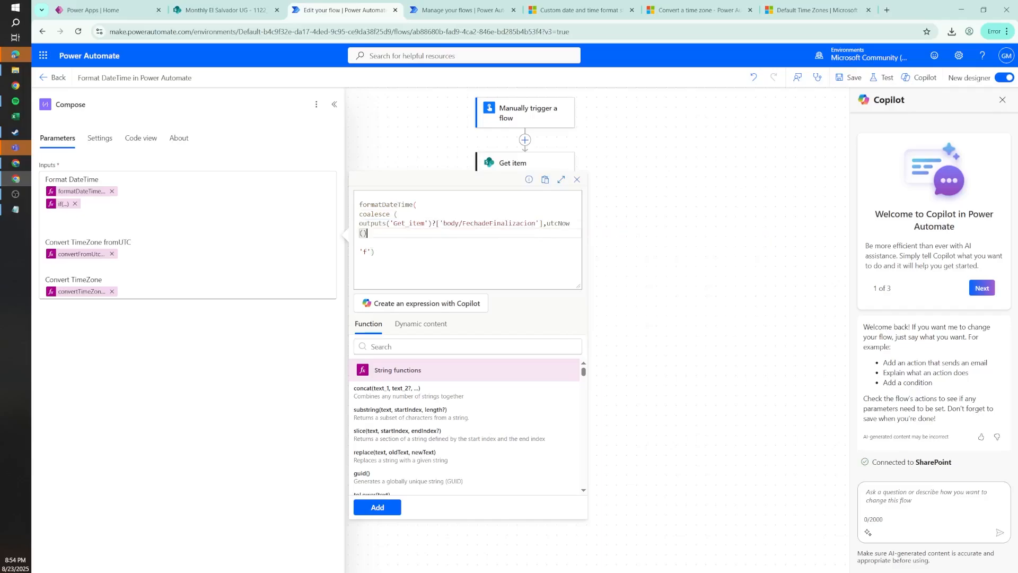
pyautogui.write(')')
pyautogui.press('Delete')
pyautogui.press('Left')
pyautogui.press('Return')
pyautogui.press('Return')
pyautogui.press('Down')
pyautogui.write(',')
# Review the parts of the formatDateTime coalesce expression, add it to Compose and save the flow
pyautogui.moveTo(417, 204); pyautogui.dragTo(359, 205)
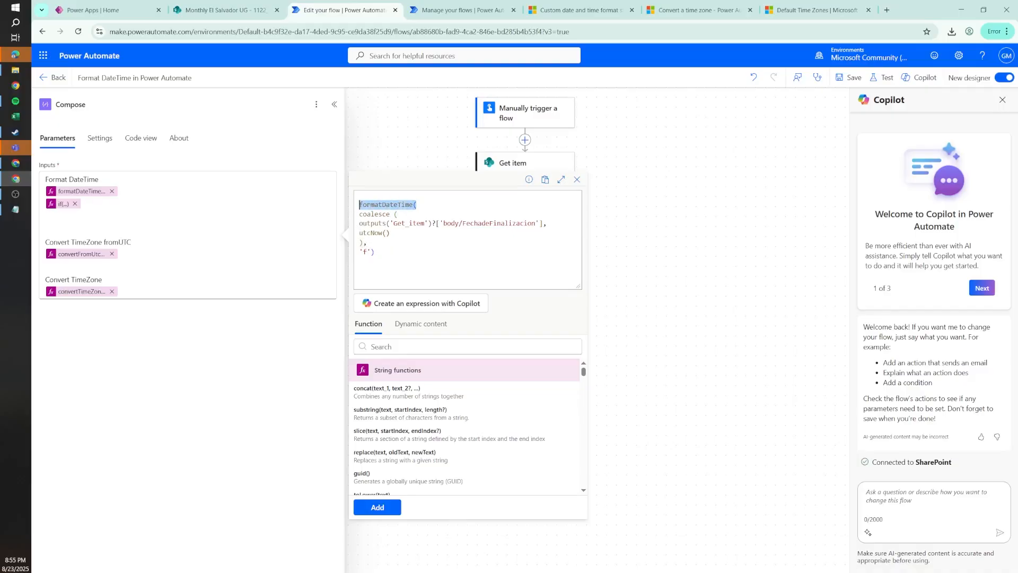
pyautogui.moveTo(359, 252); pyautogui.dragTo(371, 252)
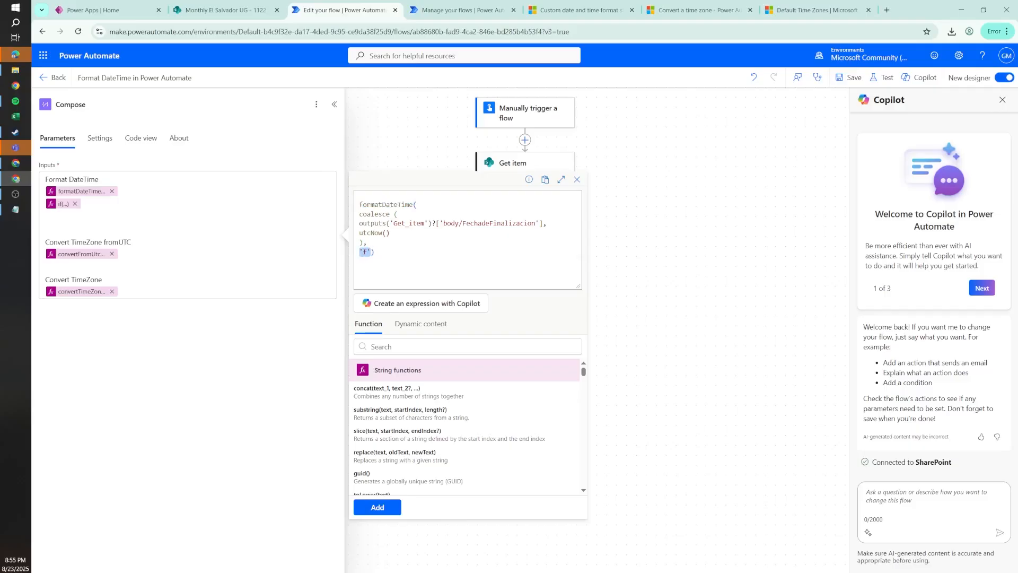
pyautogui.moveTo(542, 223); pyautogui.dragTo(429, 223)
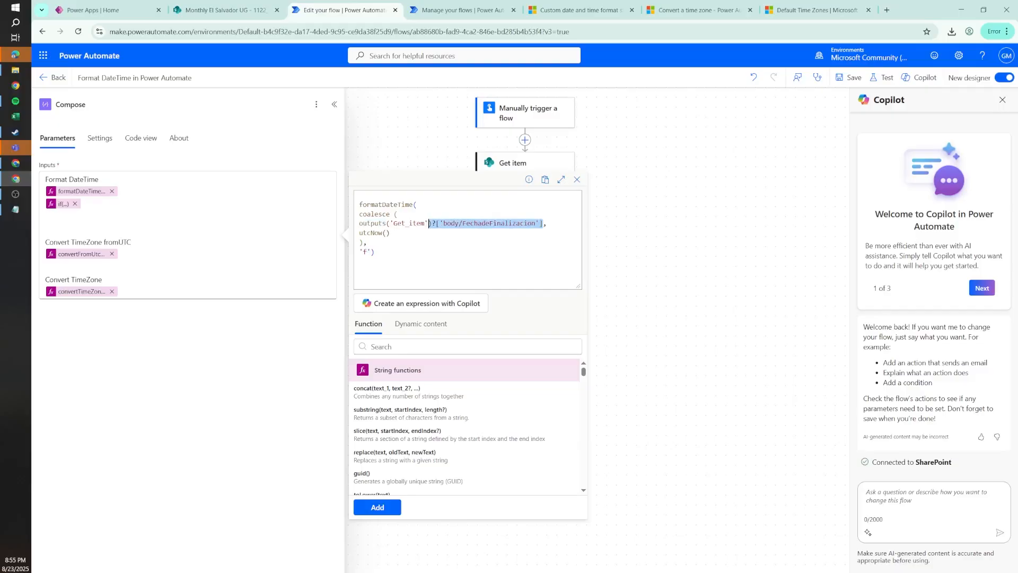
pyautogui.moveTo(391, 233); pyautogui.dragTo(360, 224)
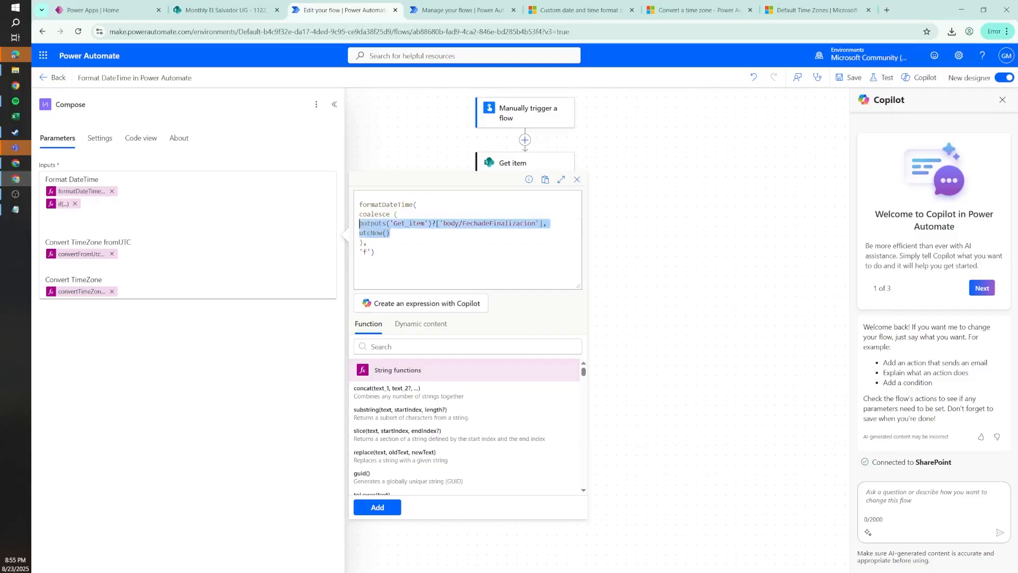
pyautogui.click(359, 223)
pyautogui.click(378, 507)
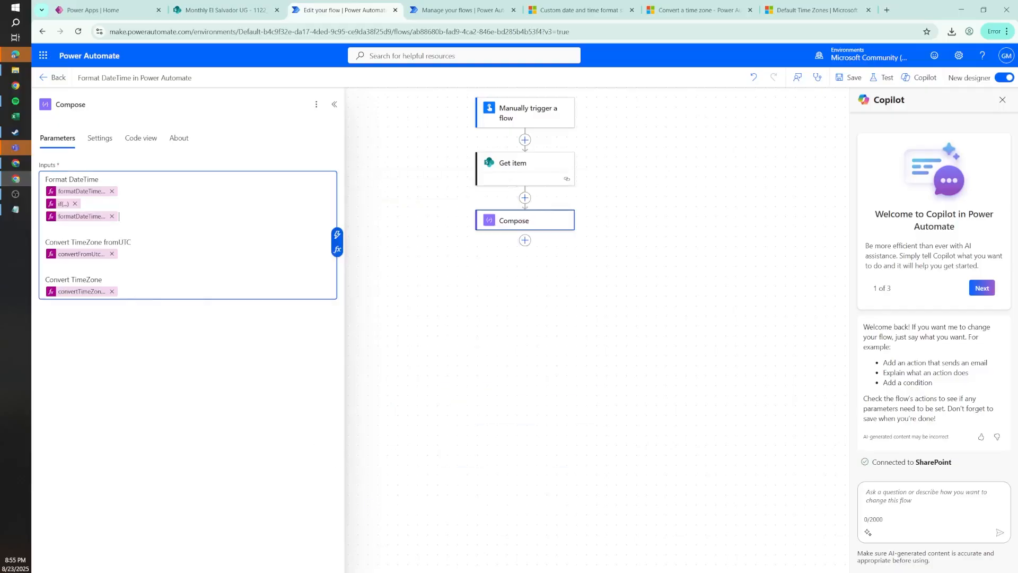
pyautogui.click(850, 78)
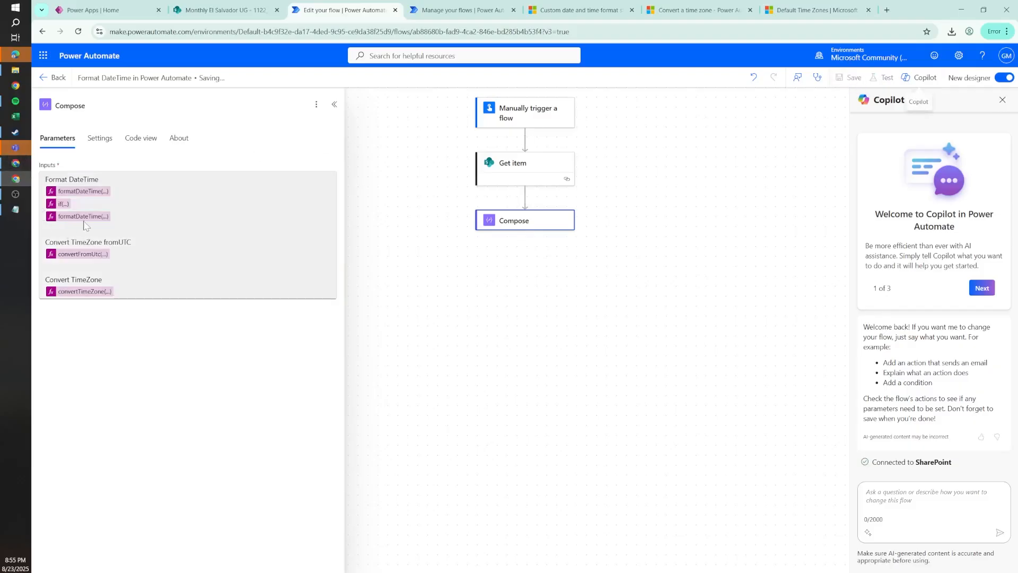
# Spread the if expression's condition, empty string and formatDateTime branch over separate lines, update it in Compose and save the flow
pyautogui.moveTo(95, 222)
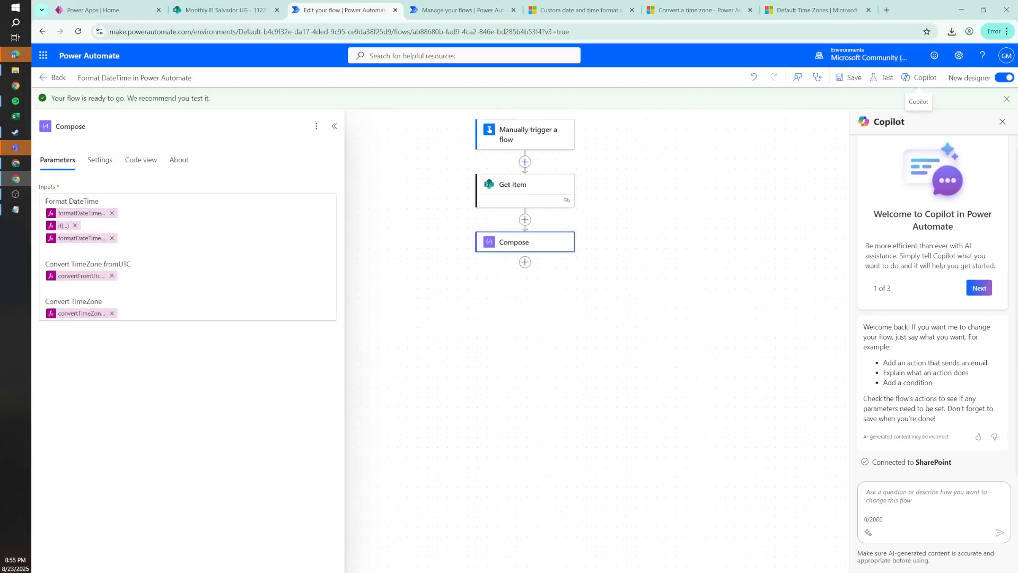
pyautogui.click(63, 226)
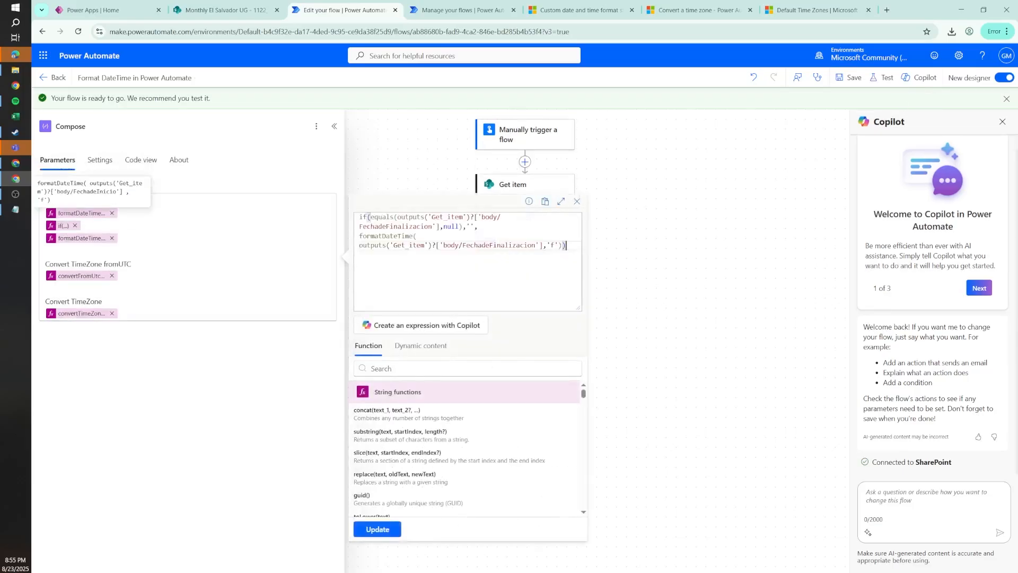
pyautogui.click(370, 217)
pyautogui.press('Return')
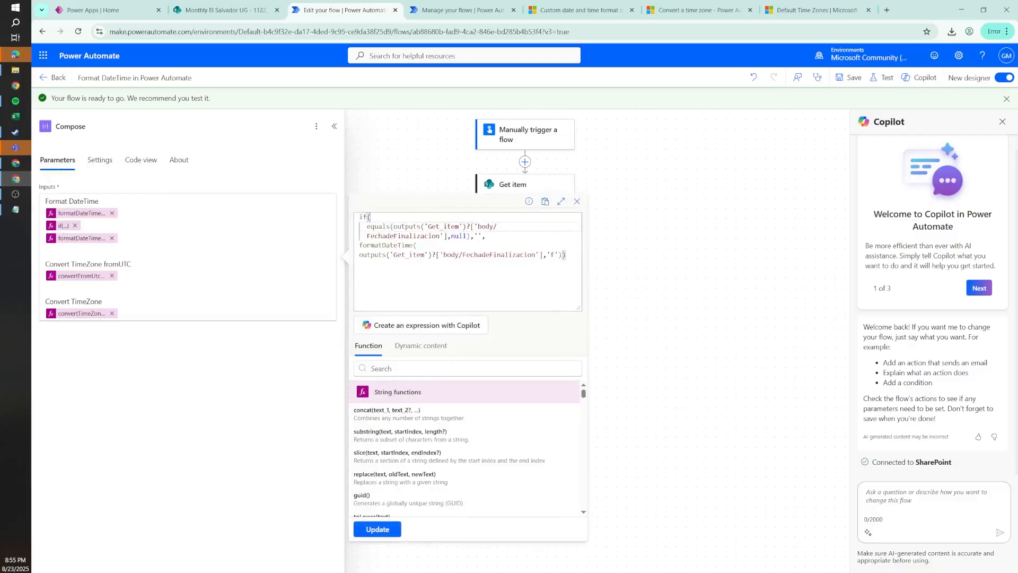
pyautogui.click(471, 236)
pyautogui.press('Return')
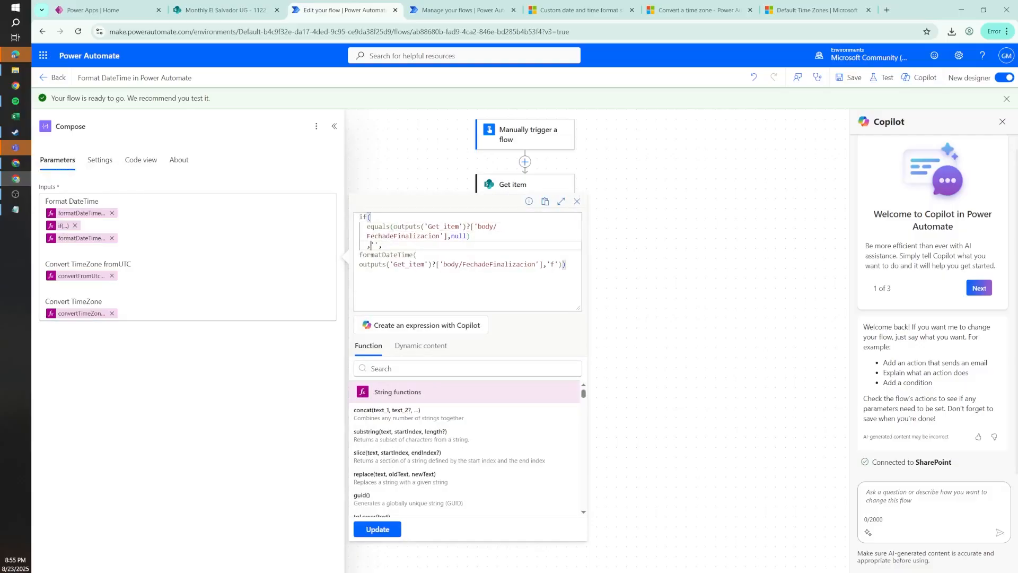
pyautogui.press('Return')
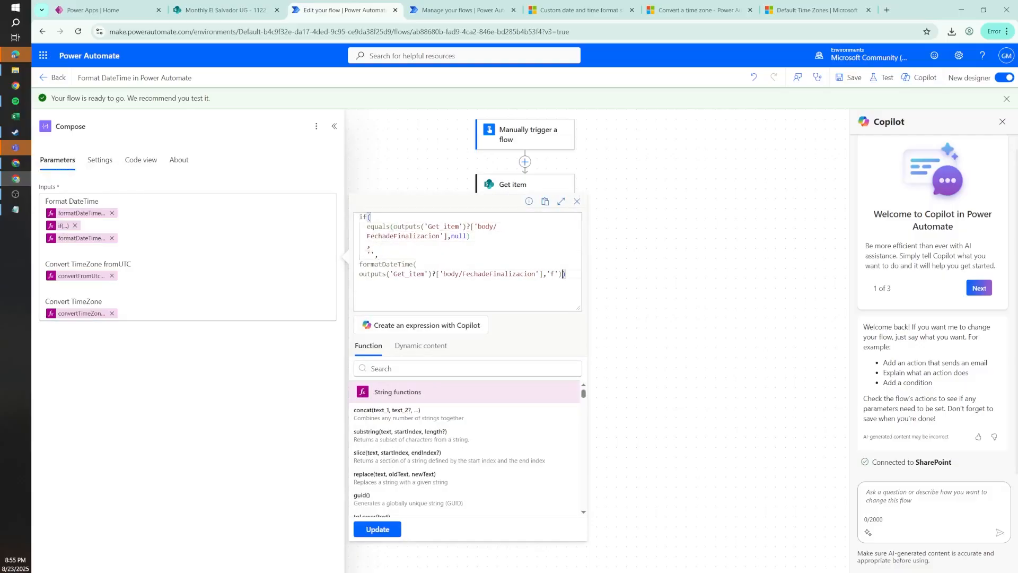
pyautogui.press('Return')
pyautogui.click(379, 255)
pyautogui.press('Return')
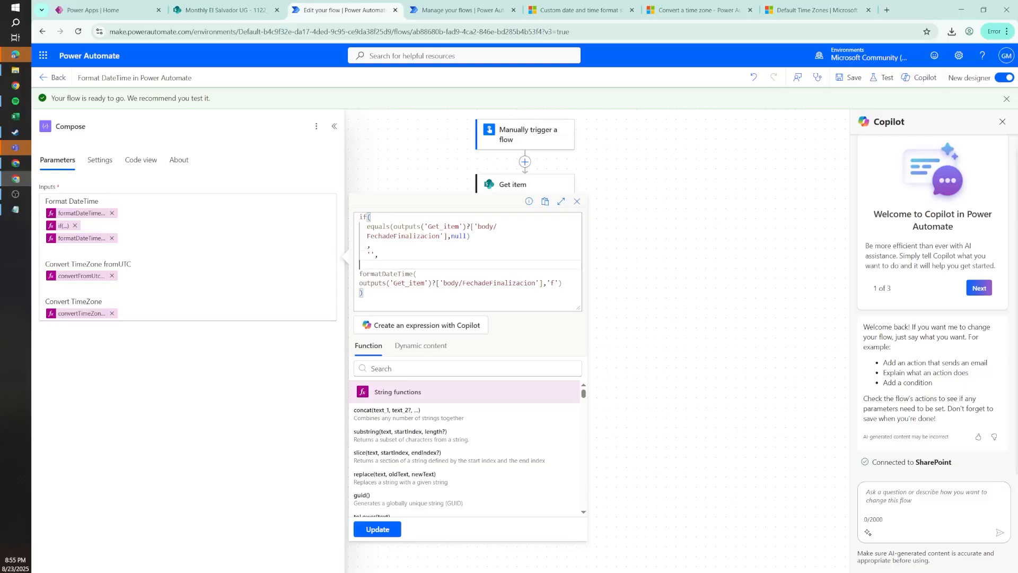
pyautogui.click(378, 529)
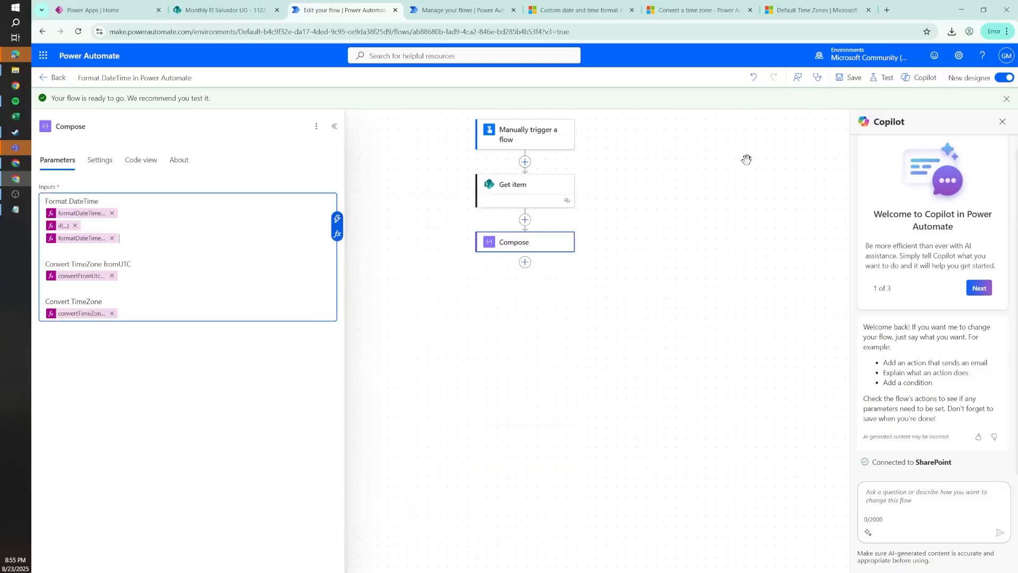
pyautogui.click(847, 78)
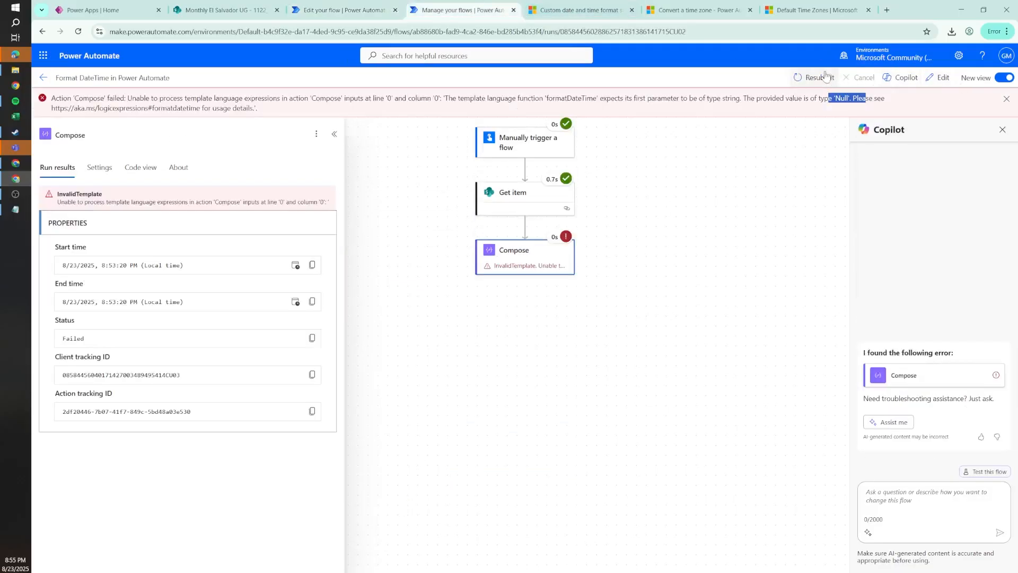
# Resubmit the failed flow run from its run page and examine the coalesce date in Compose's outputs
pyautogui.click(822, 77)
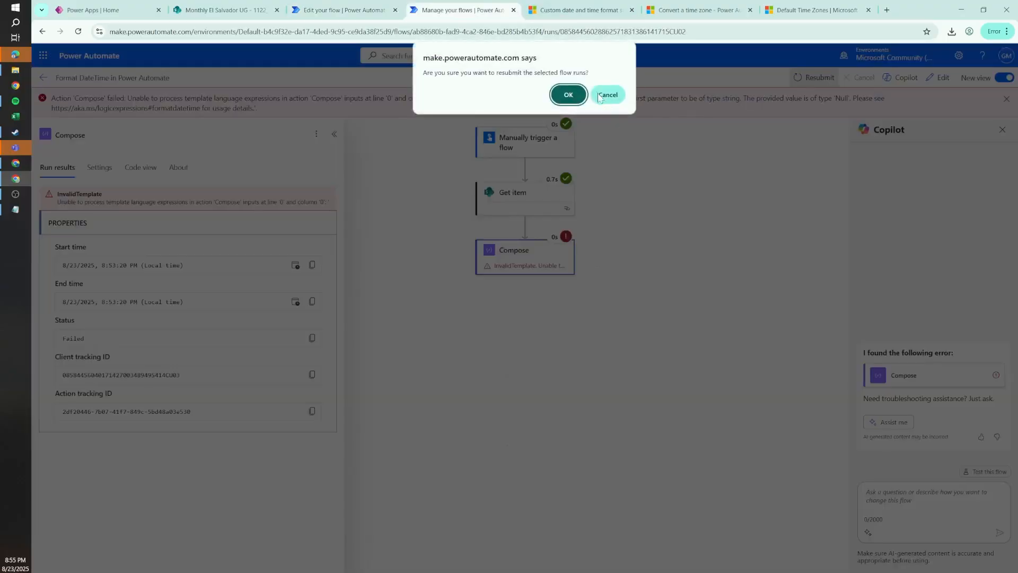
pyautogui.click(569, 95)
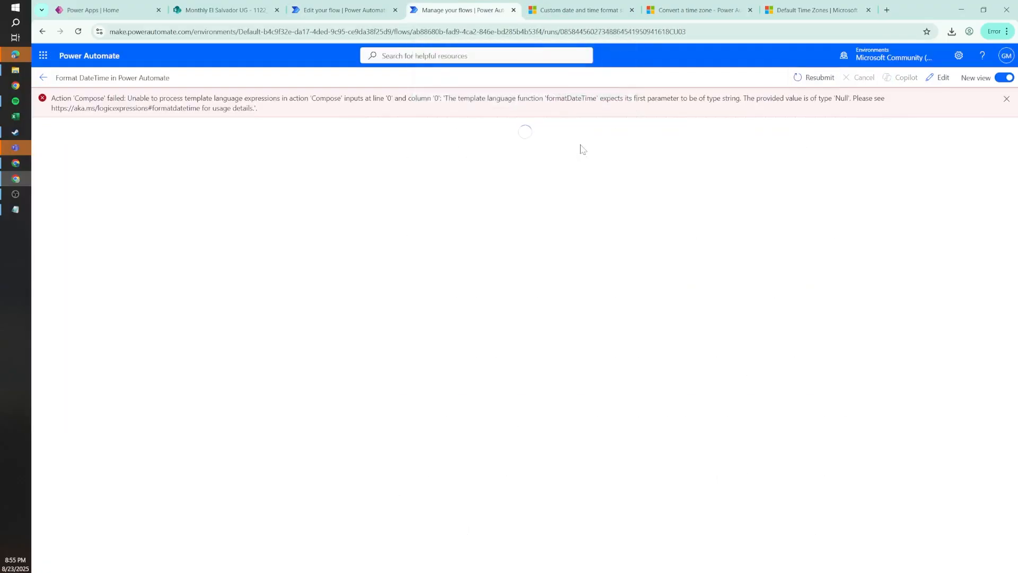
pyautogui.click(519, 240)
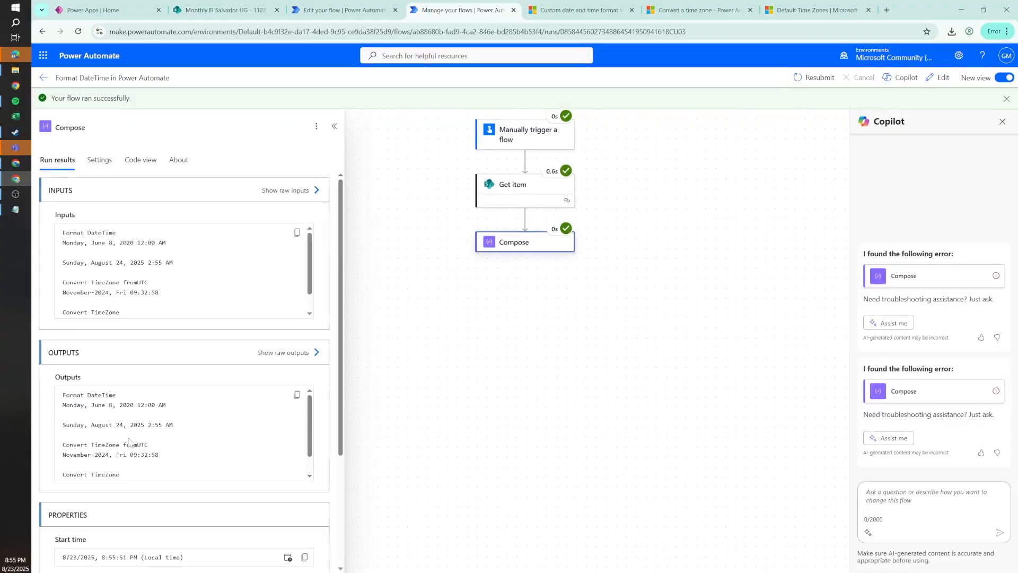
pyautogui.moveTo(174, 427); pyautogui.dragTo(46, 423)
pyautogui.click(89, 421)
pyautogui.moveTo(171, 428); pyautogui.dragTo(68, 429)
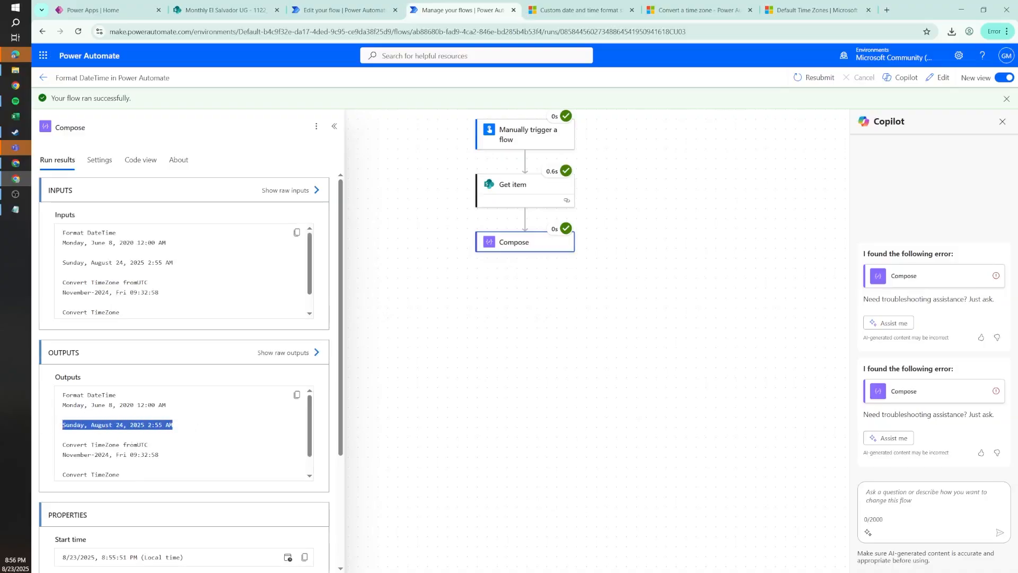
pyautogui.click(141, 432)
# Return to the flow editor and add a Date Time Convert time zone action after Compose
pyautogui.click(350, 10)
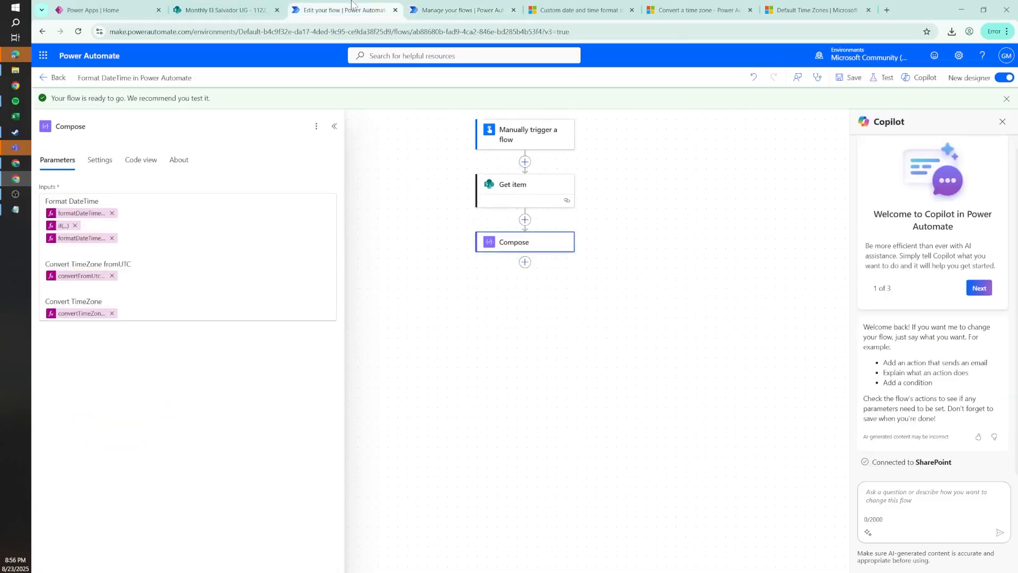
pyautogui.click(600, 355)
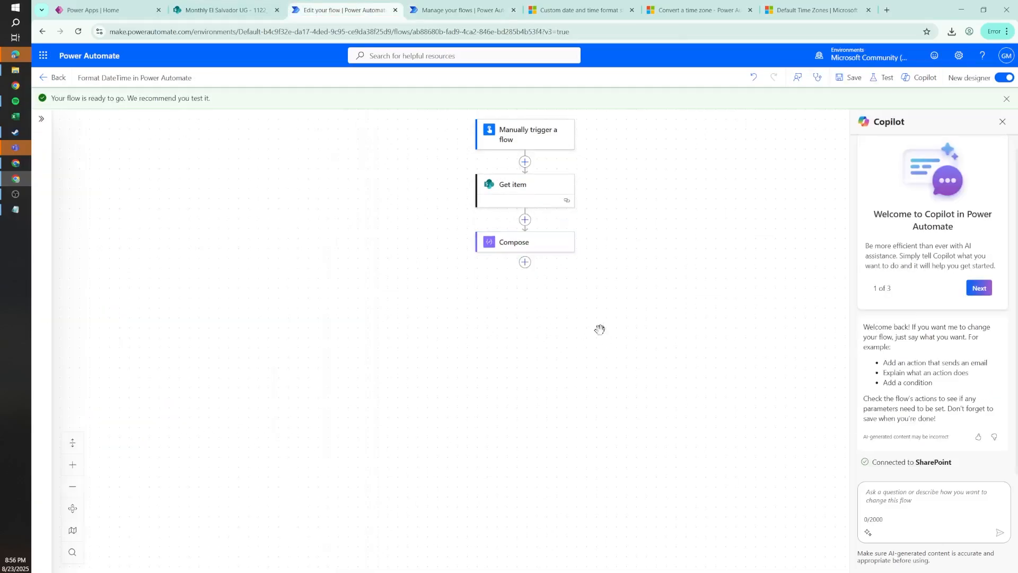
pyautogui.click(525, 263)
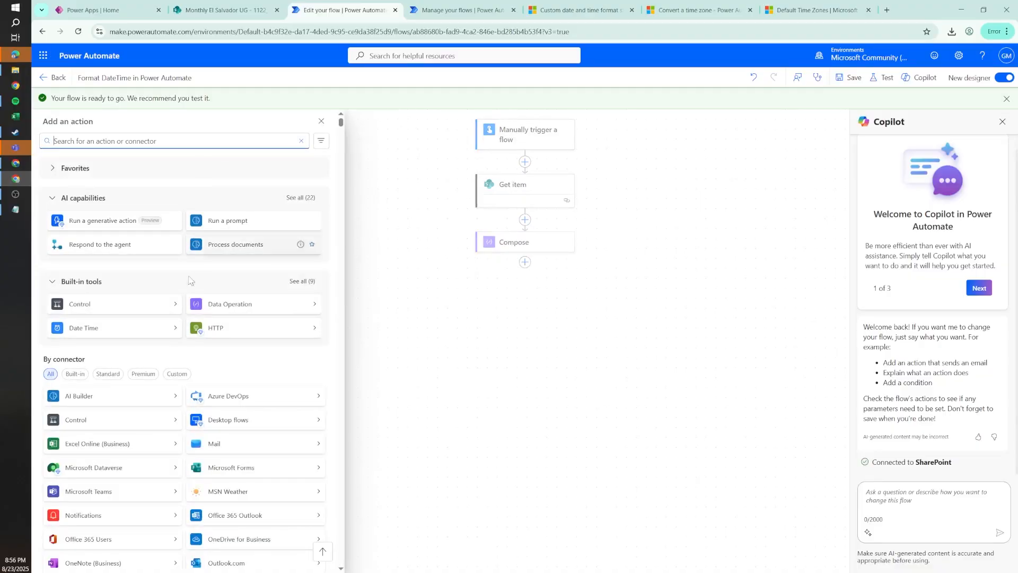
pyautogui.click(86, 330)
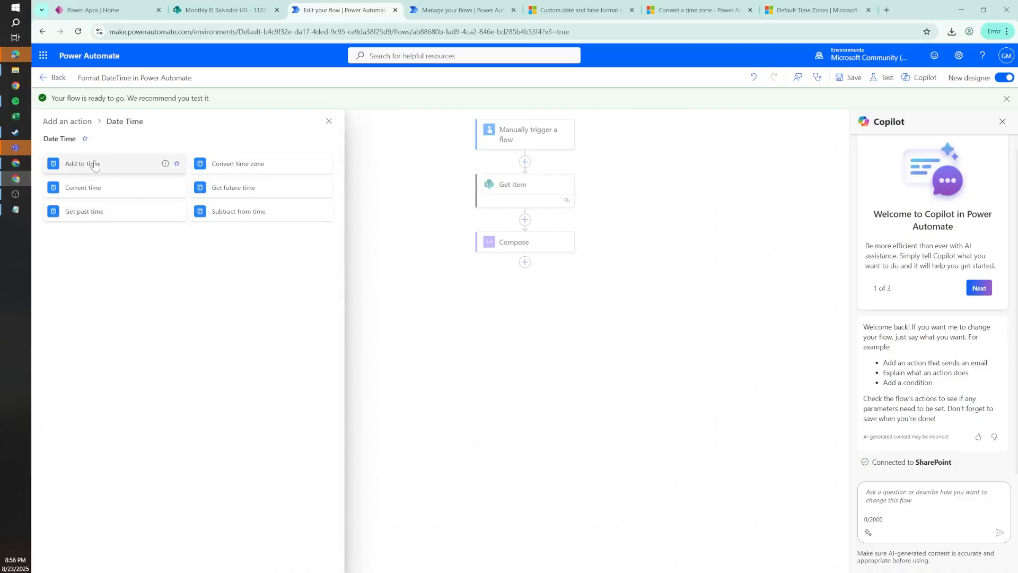
pyautogui.click(252, 170)
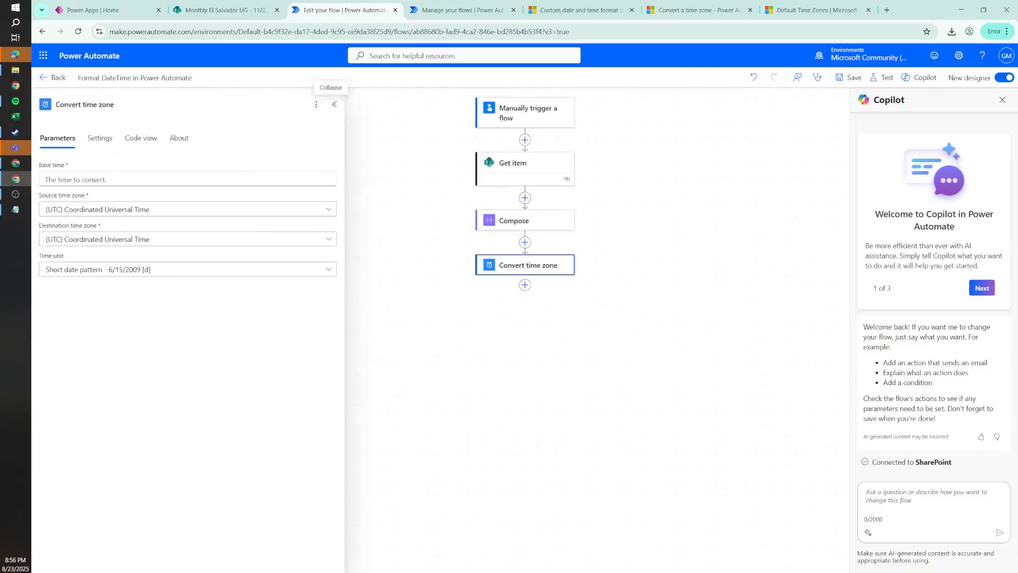
# Set the base time of Convert time zone to the Created value from Get item
pyautogui.click(265, 180)
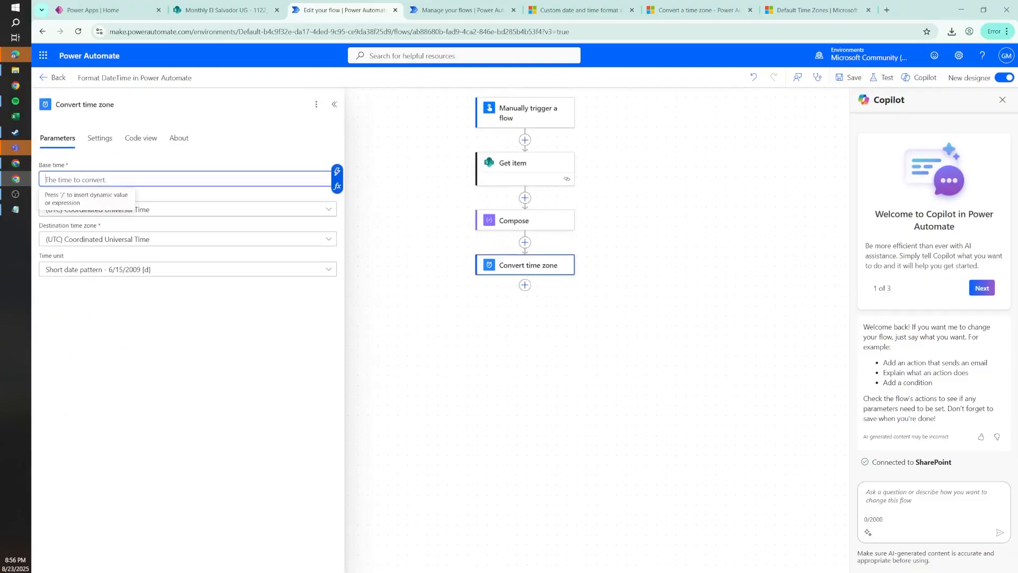
pyautogui.click(339, 172)
pyautogui.write('CREA')
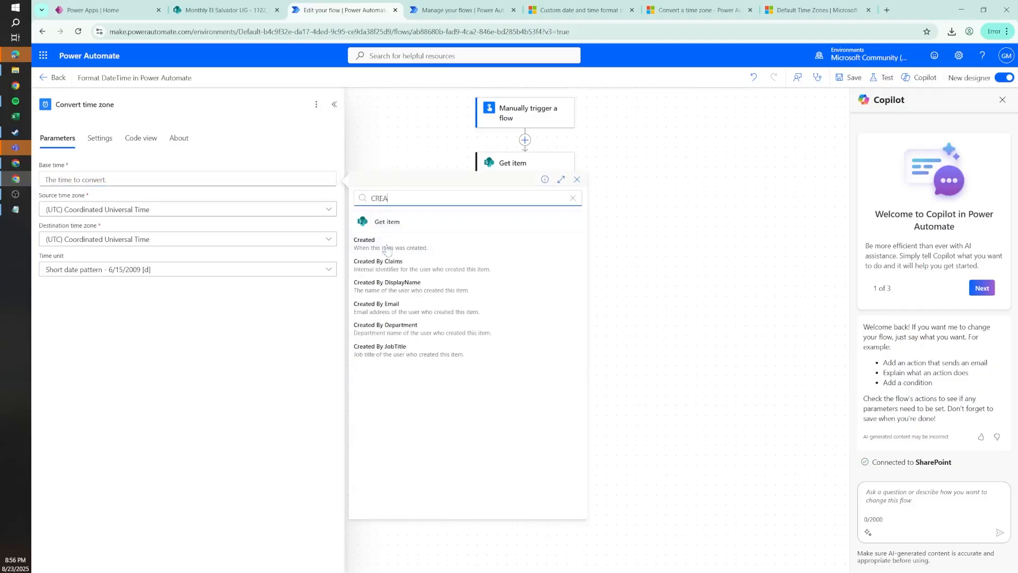
pyautogui.click(407, 244)
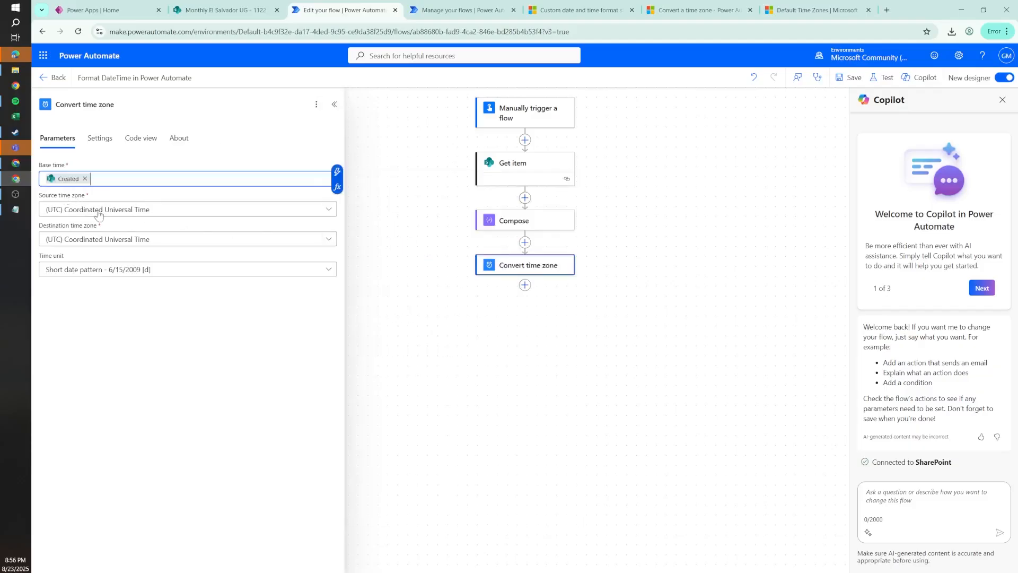
# Set the destination time zone of Convert time zone to (UTC-06:00) Central America
pyautogui.click(113, 240)
pyautogui.write('-06')
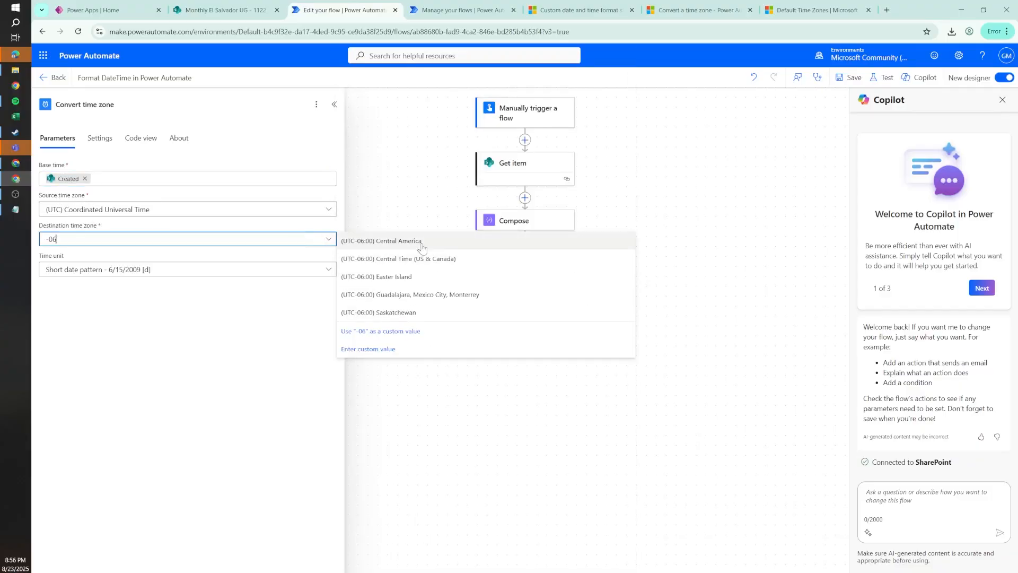
pyautogui.click(402, 245)
# Give Convert time zone's time unit the custom format MMM-YY dddd dd hh:mm:ss instead of a predefined pattern
pyautogui.click(200, 270)
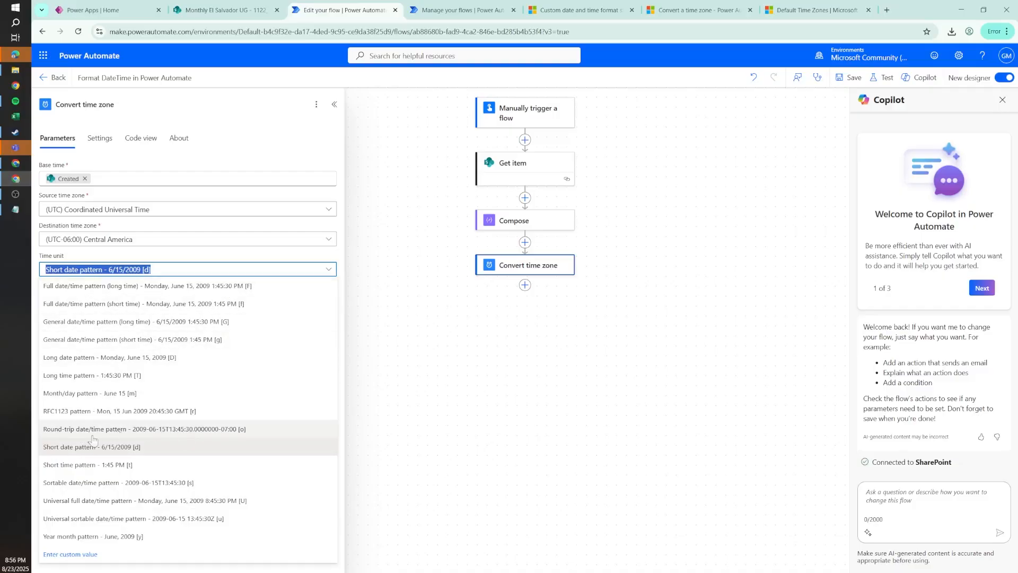
pyautogui.click(142, 396)
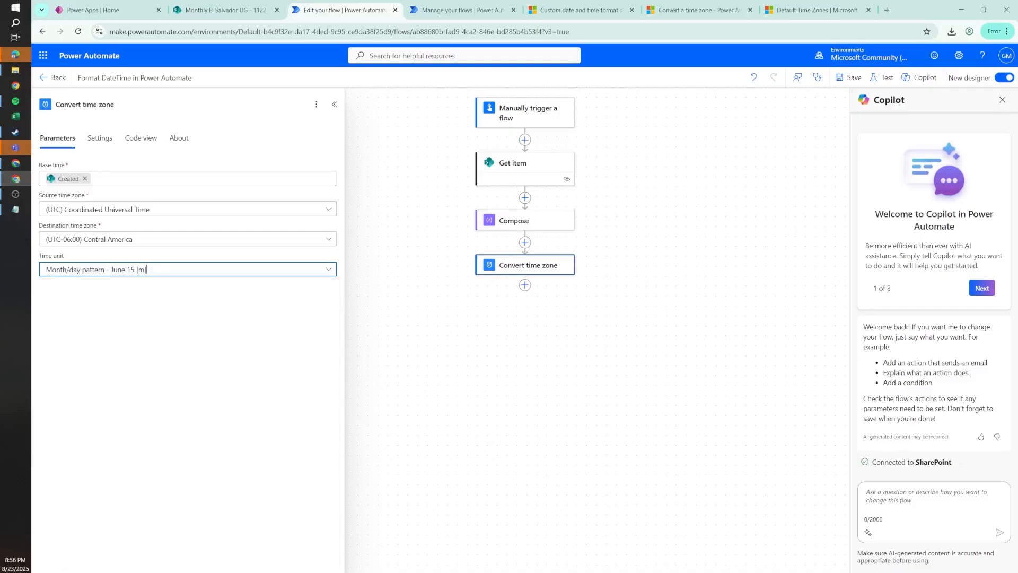
pyautogui.click(156, 275)
pyautogui.click(70, 554)
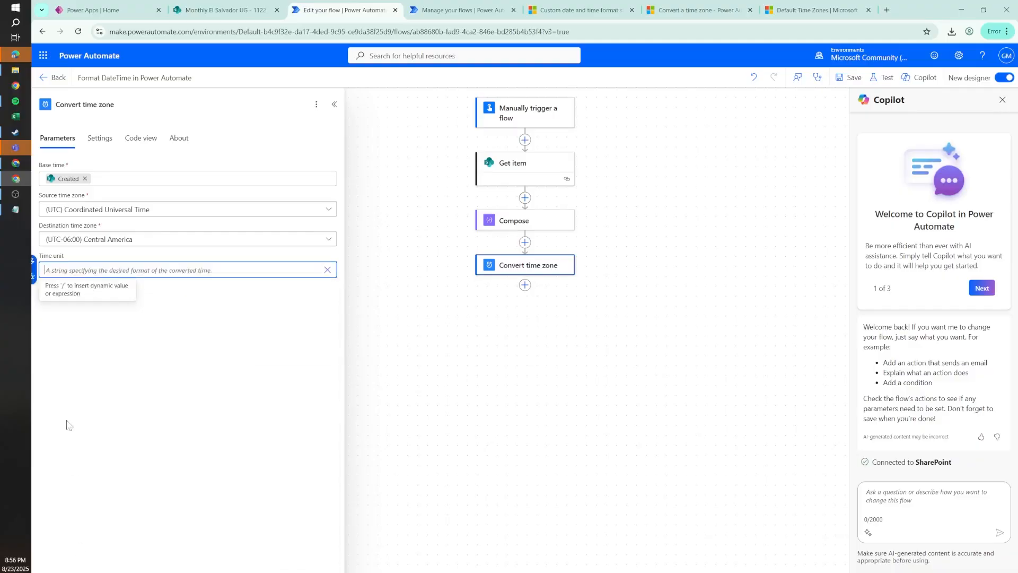
pyautogui.write('MMM-YY dddd dd hh:mm:ss')
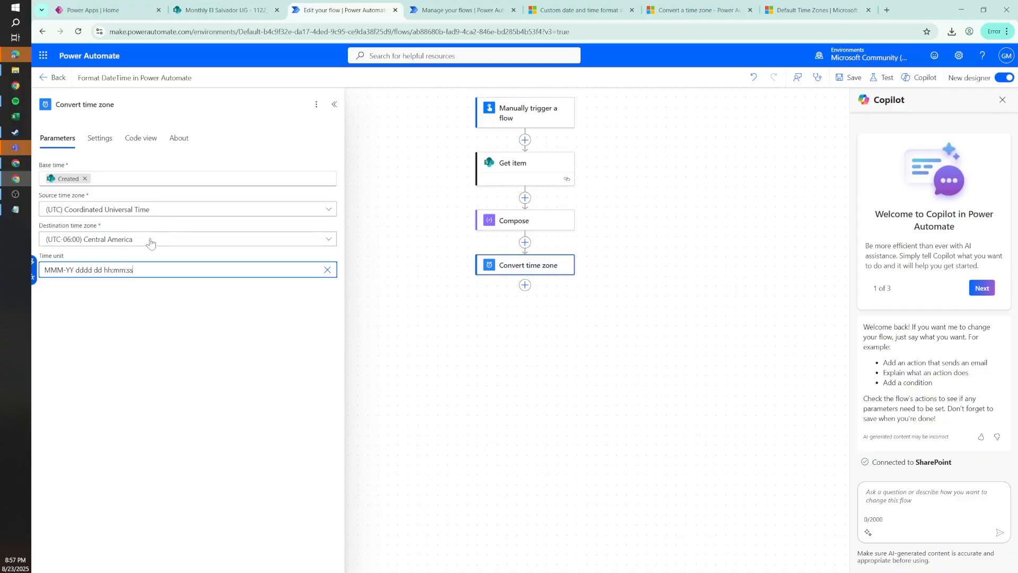
# Review the Convert time zone parameters and browse the available destination time zones
pyautogui.moveTo(52, 195); pyautogui.dragTo(90, 226)
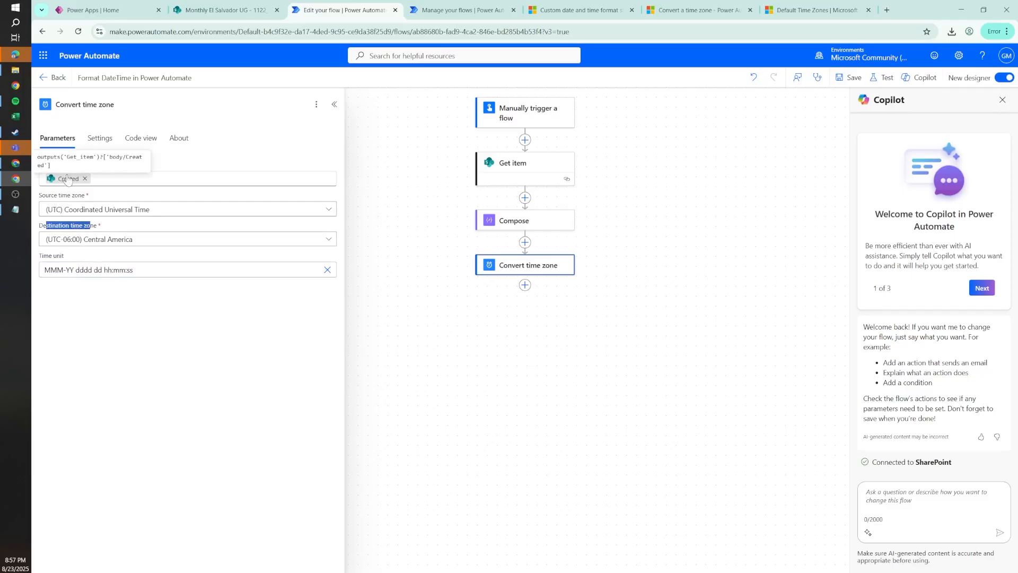
pyautogui.click(103, 240)
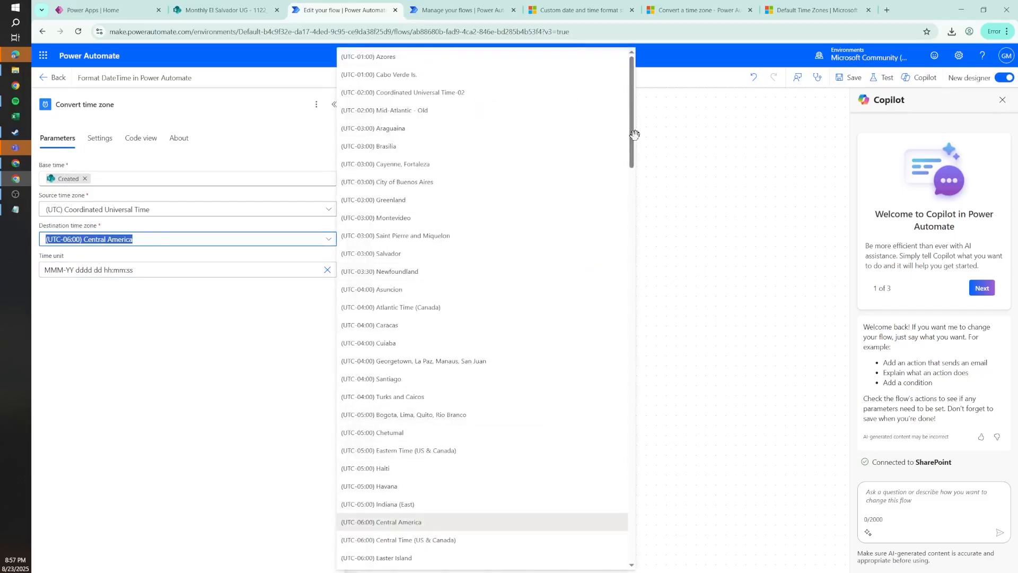
pyautogui.moveTo(631, 154); pyautogui.dragTo(609, 356)
pyautogui.scroll(-9, 609, 355)
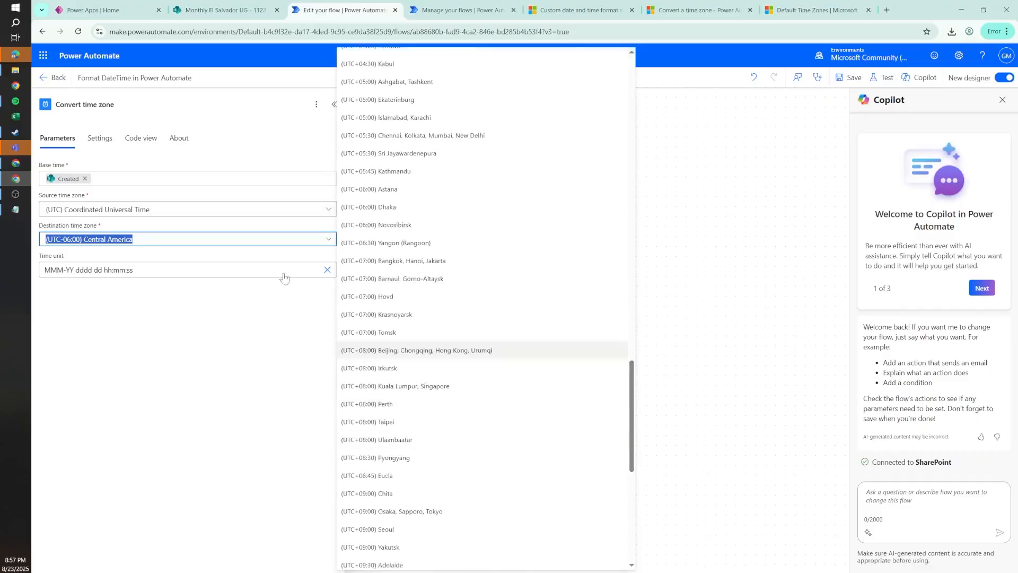
pyautogui.click(92, 232)
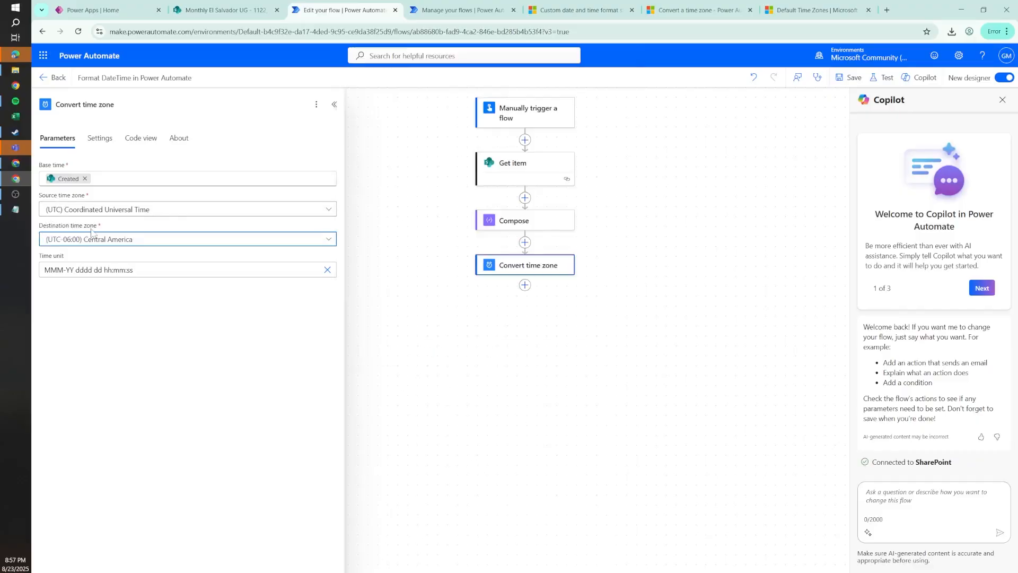
# Save the flow with the new conversion action and reopen the Convert time zone parameters
pyautogui.click(525, 220)
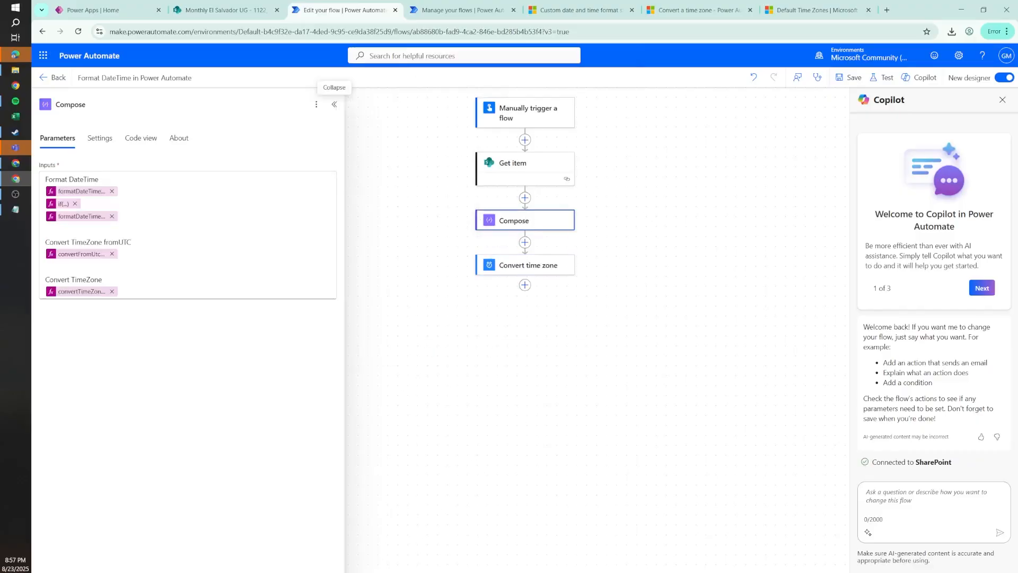
pyautogui.click(848, 77)
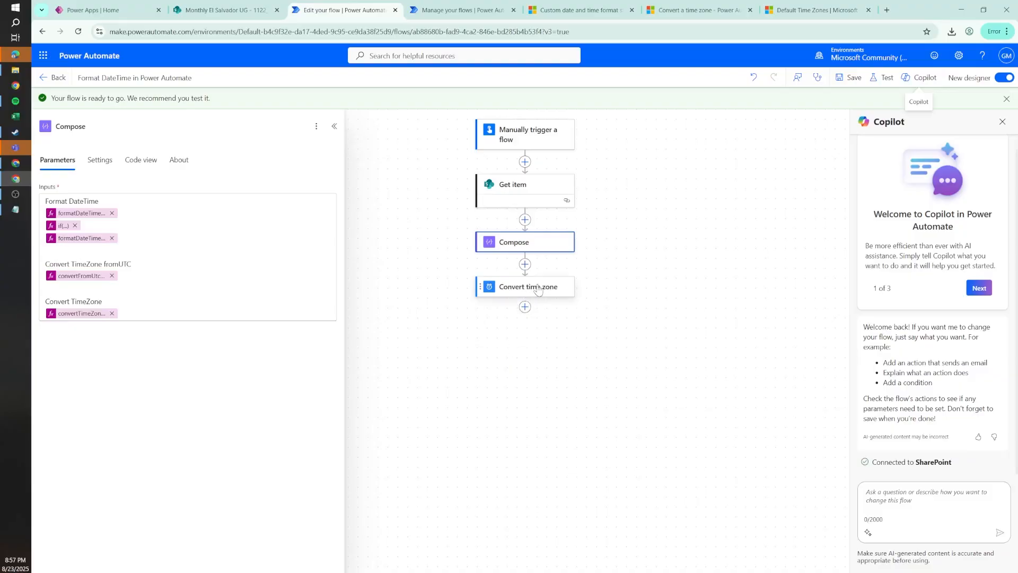
pyautogui.click(530, 291)
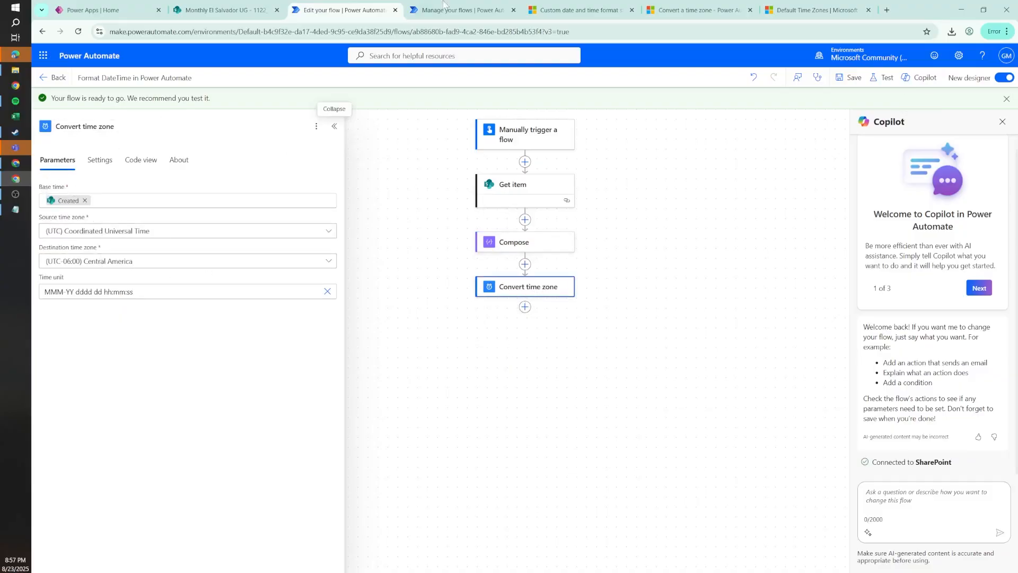
# Resubmit the previous flow run from its run page and return to the flow editor
pyautogui.click(488, 5)
pyautogui.click(822, 78)
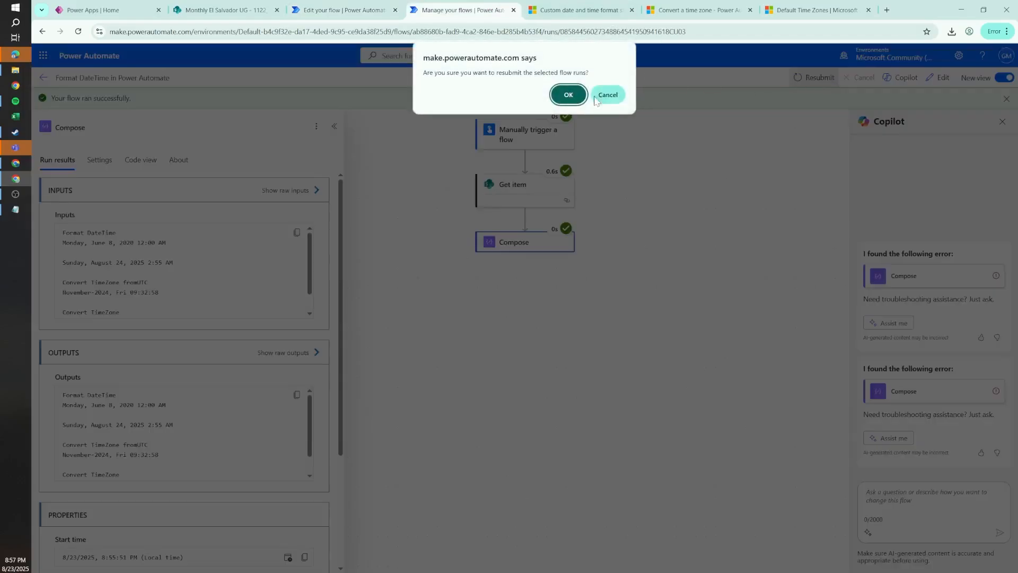
pyautogui.click(346, 6)
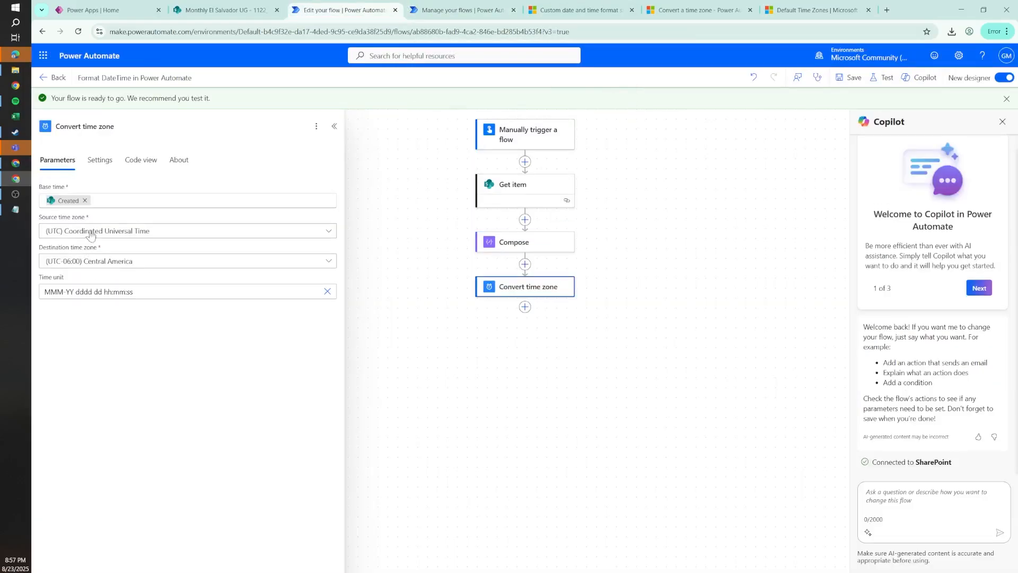